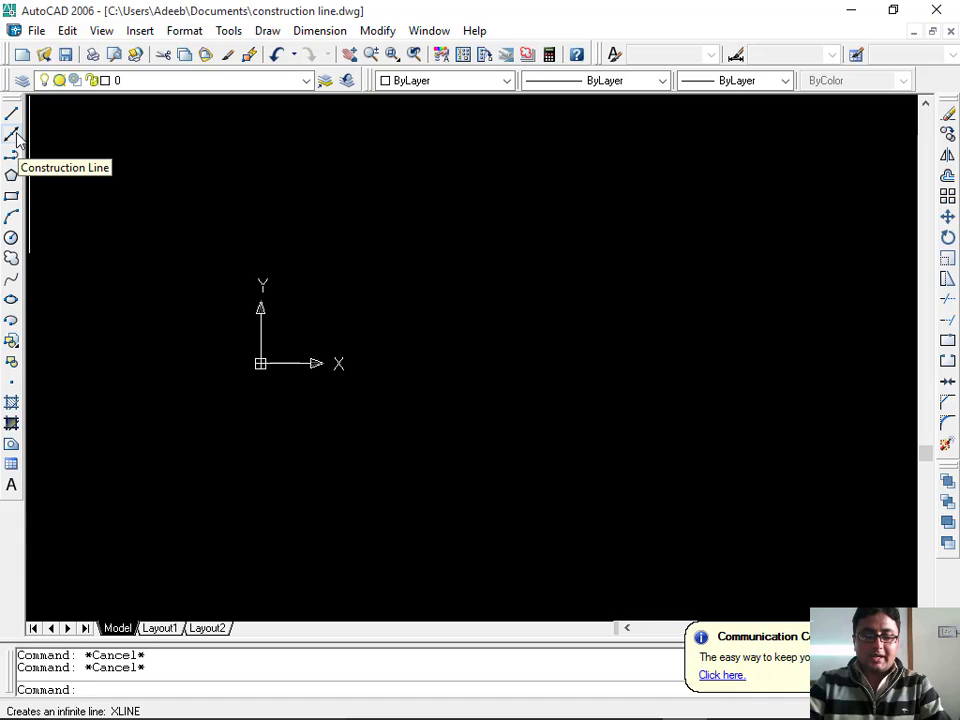
- Draw five construction lines at different angles through one common point above and beside the origin, using XLINE
text(x)
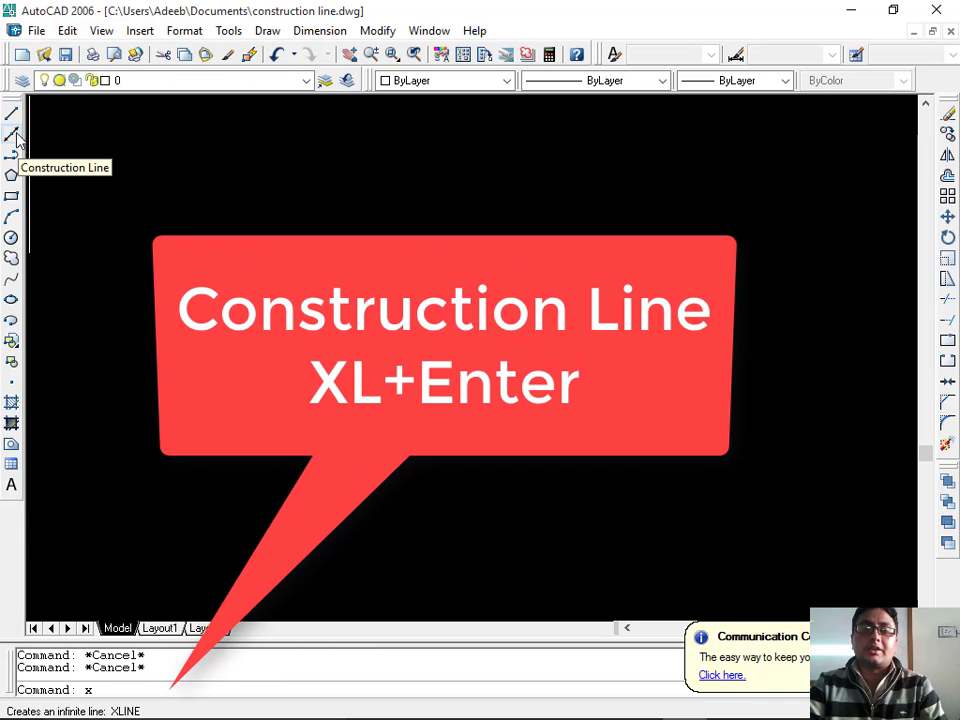
text(l)
key(Return)
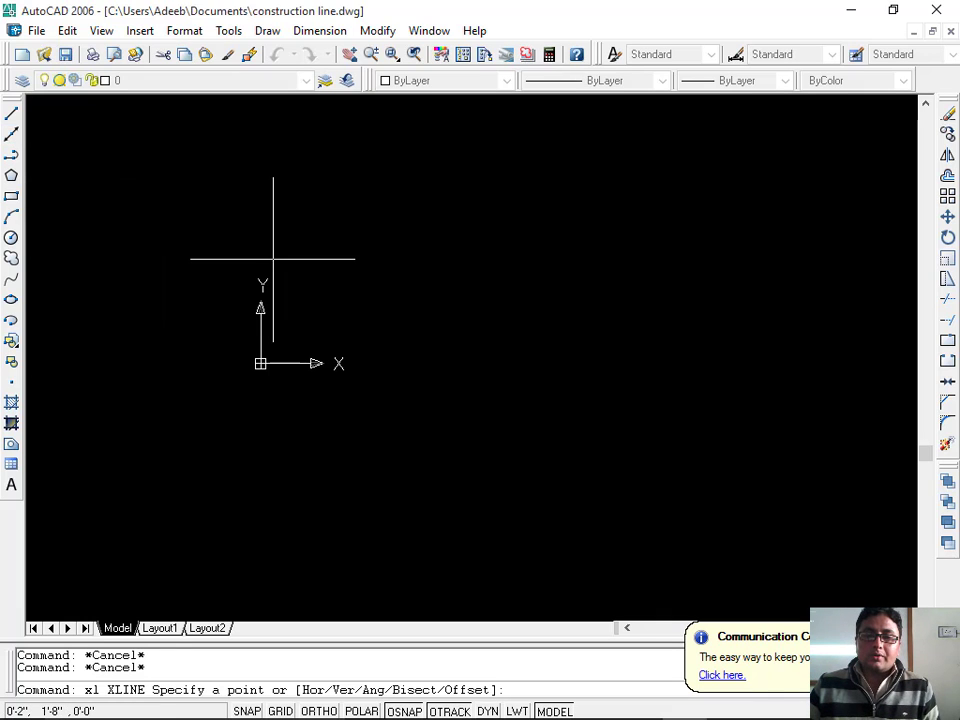
click(180, 268)
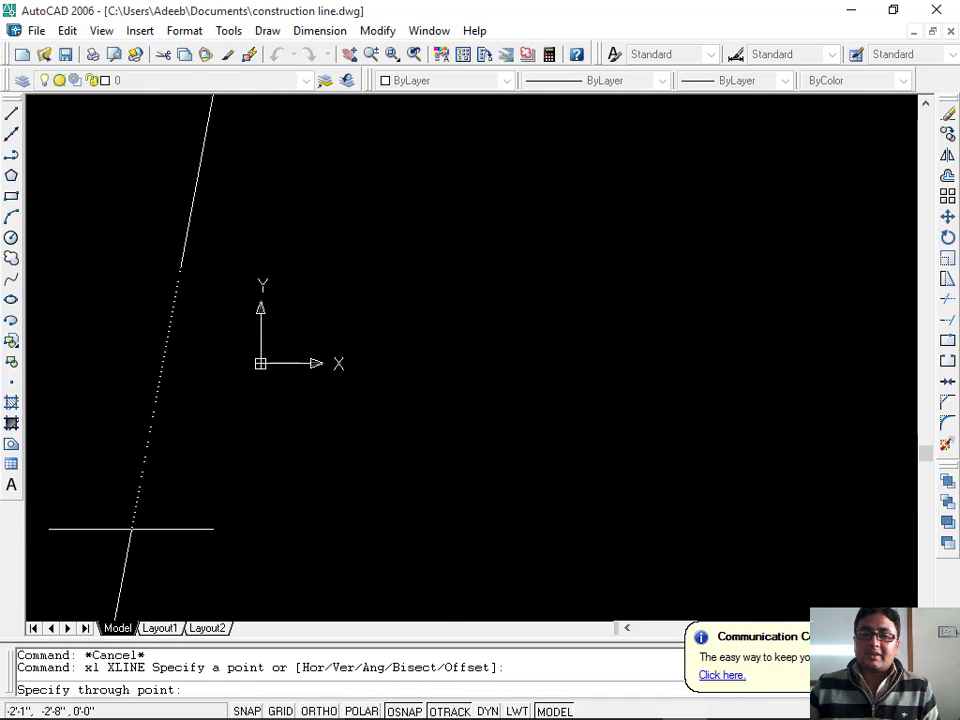
click(664, 251)
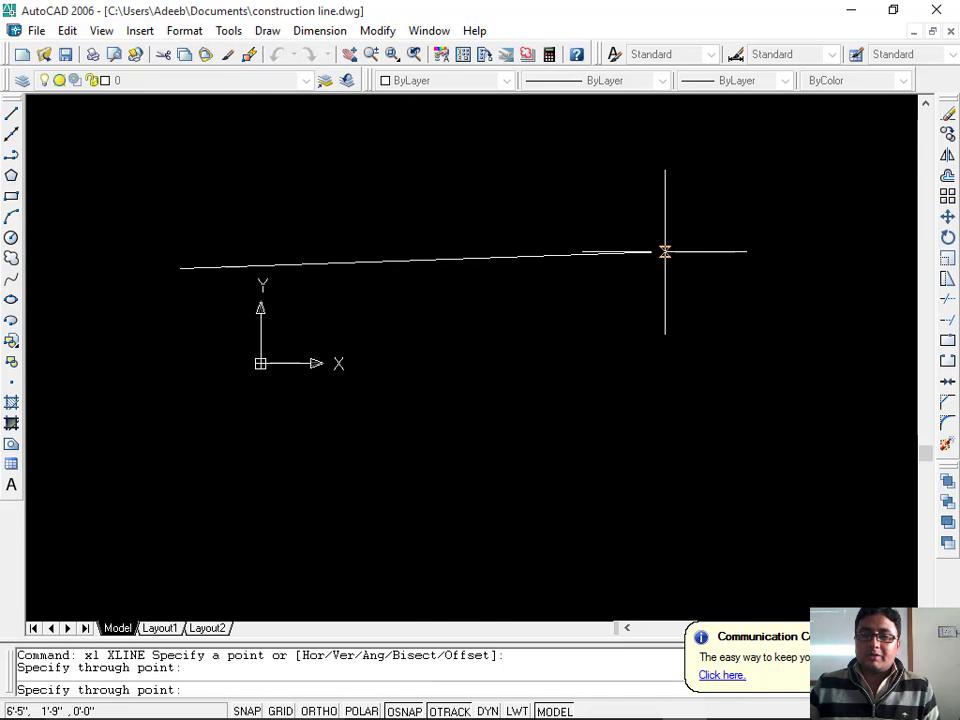
click(617, 443)
click(690, 101)
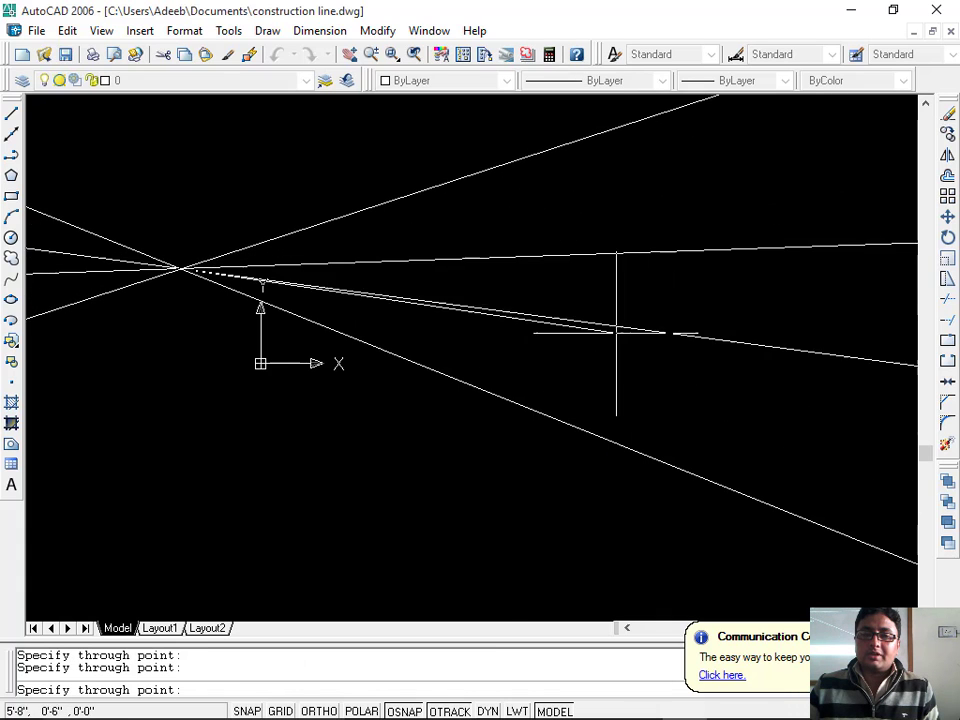
click(386, 493)
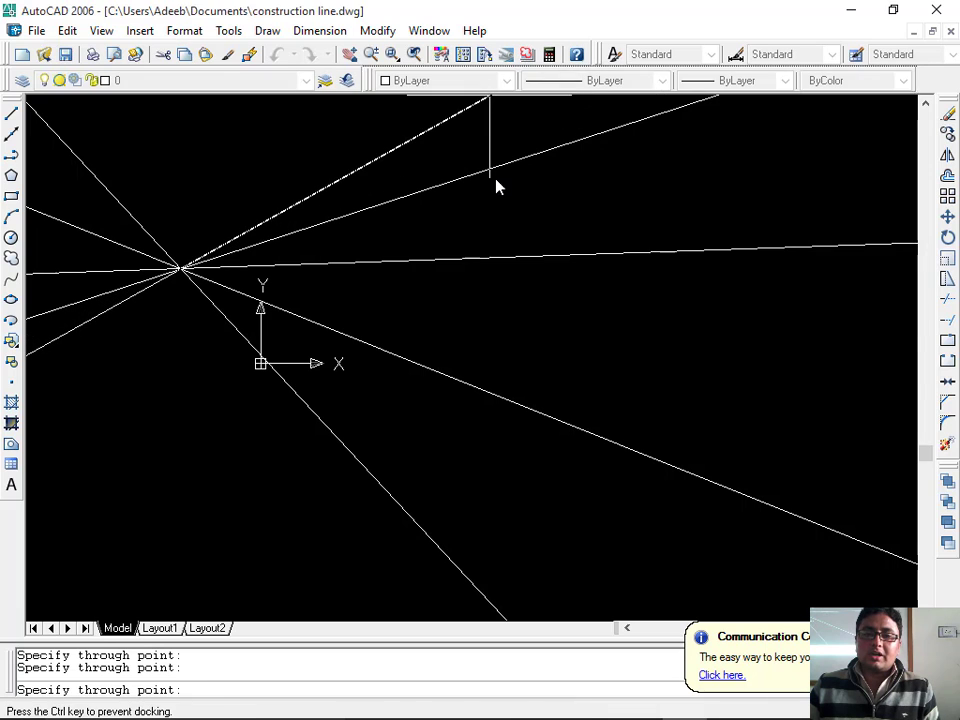
click(497, 344)
key(Return)
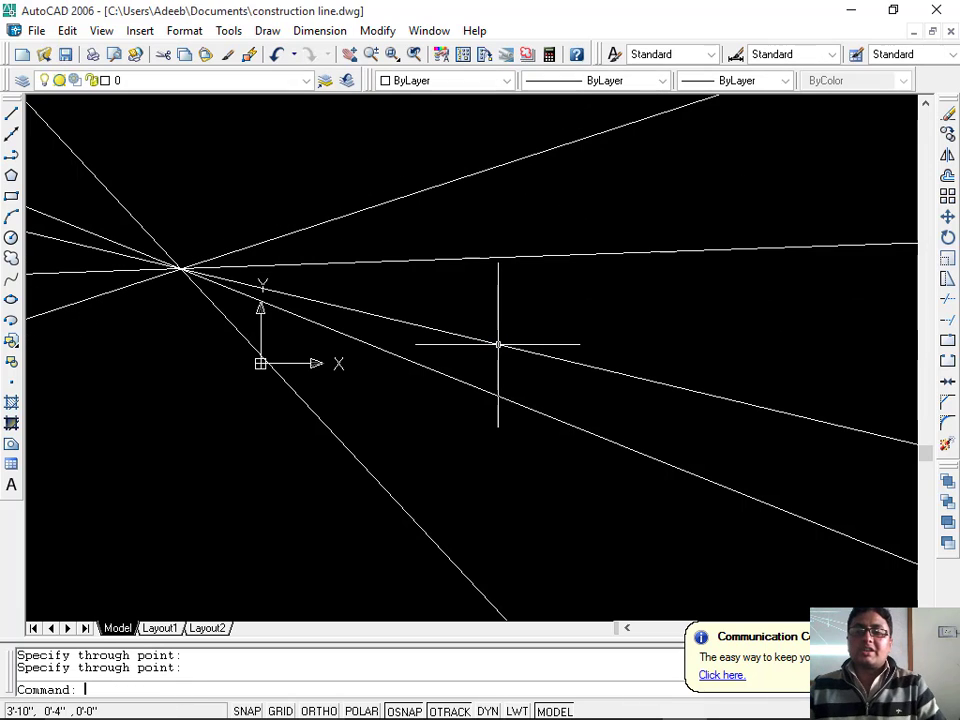
- Erase all the construction lines from the drawing
scroll(497, 344, down, 2)
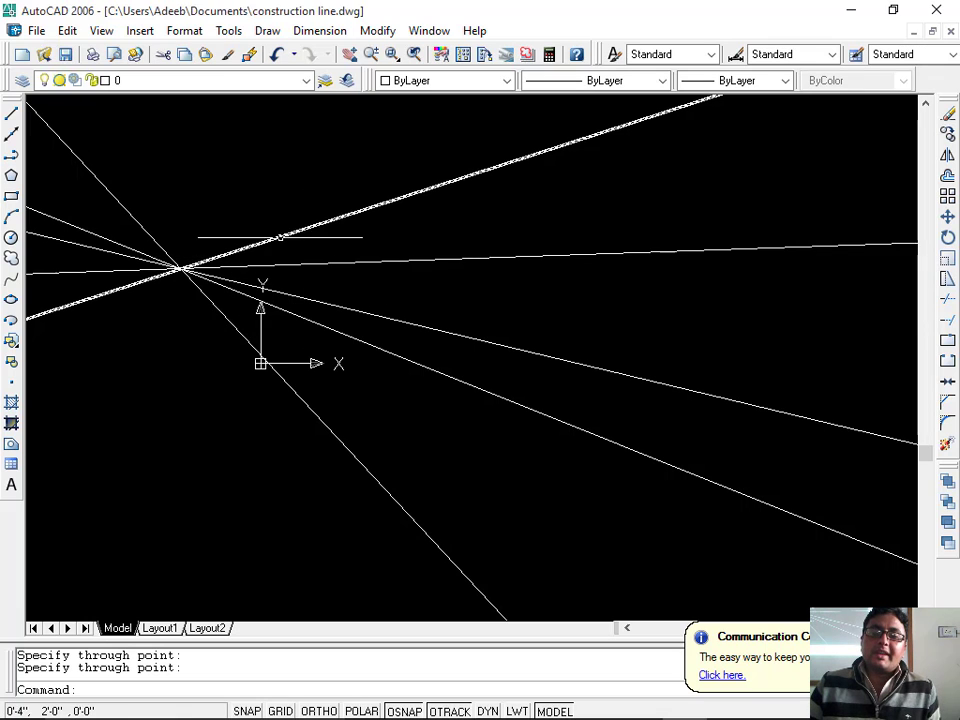
scroll(410, 230, down, 1)
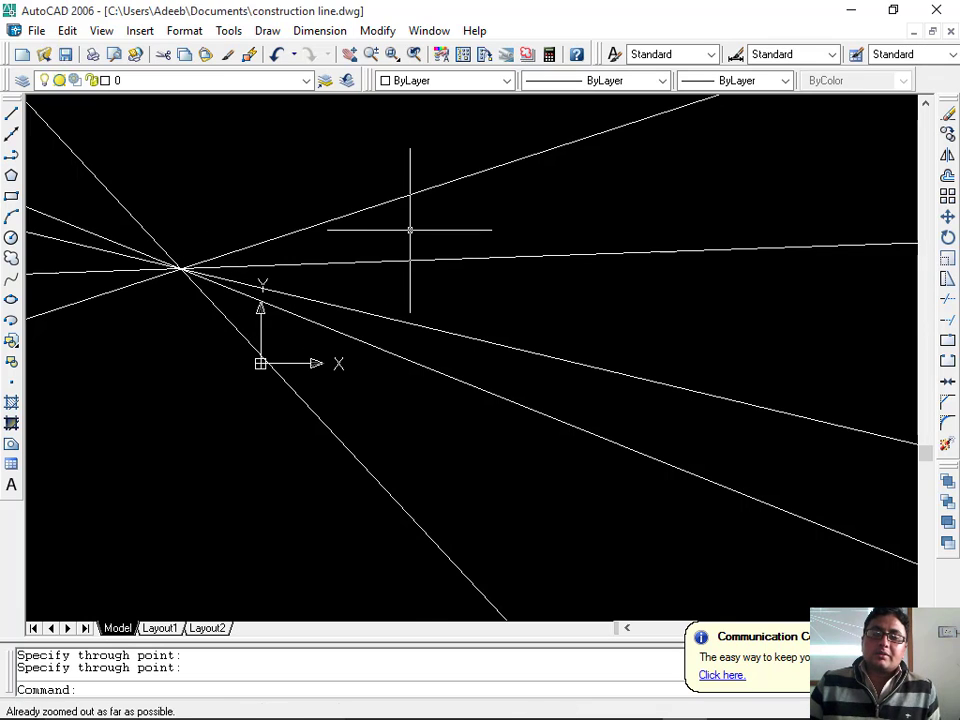
scroll(350, 240, up, 6)
scroll(40, 265, down, 5)
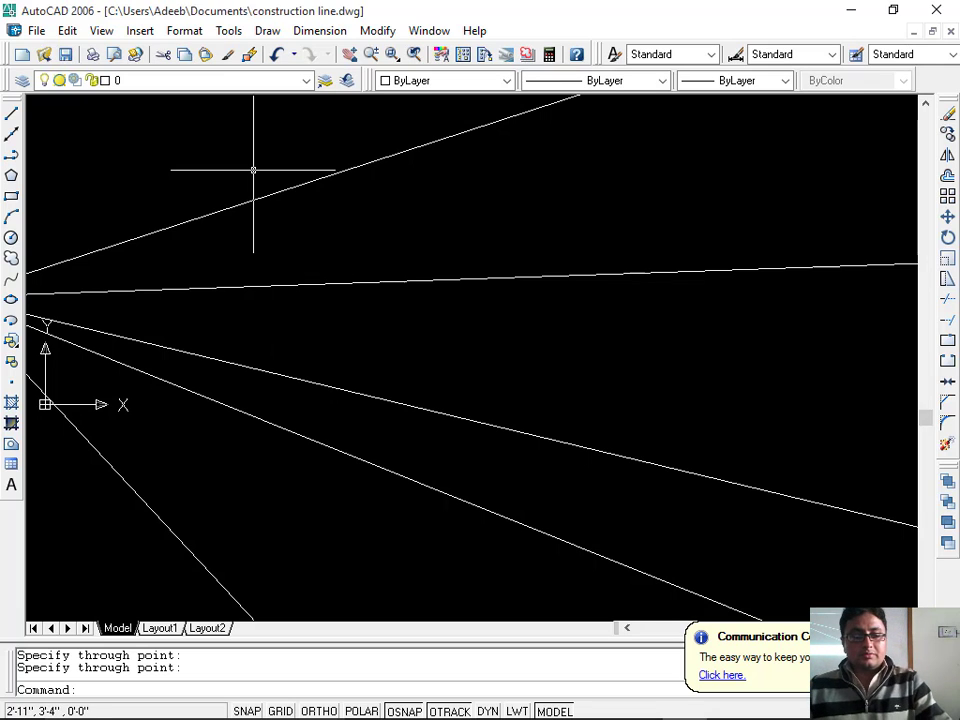
key(ctrl+a)
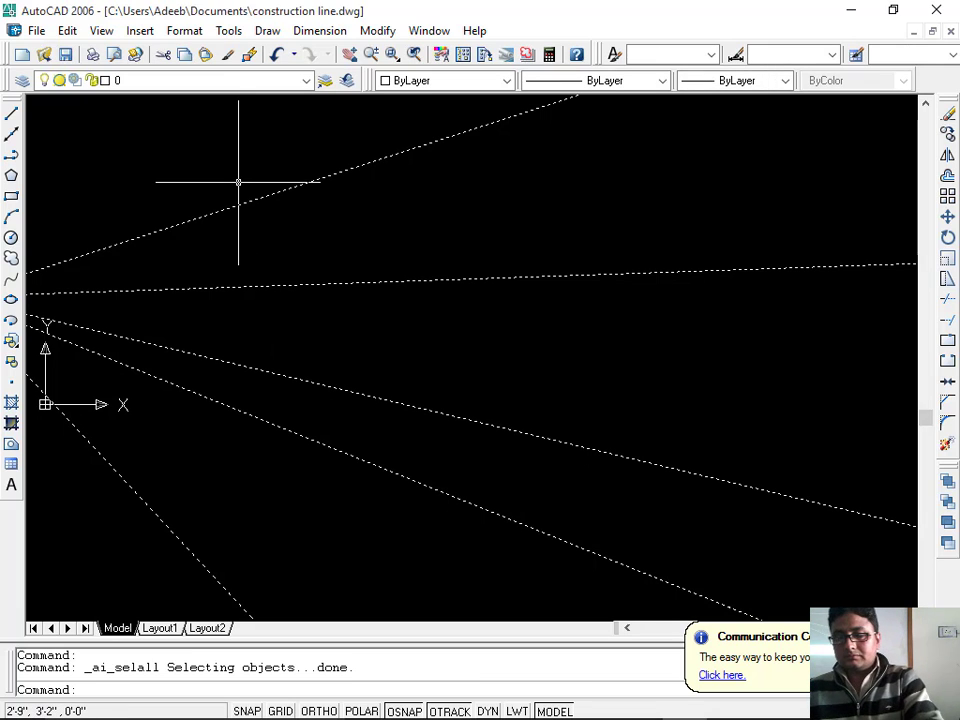
click(948, 116)
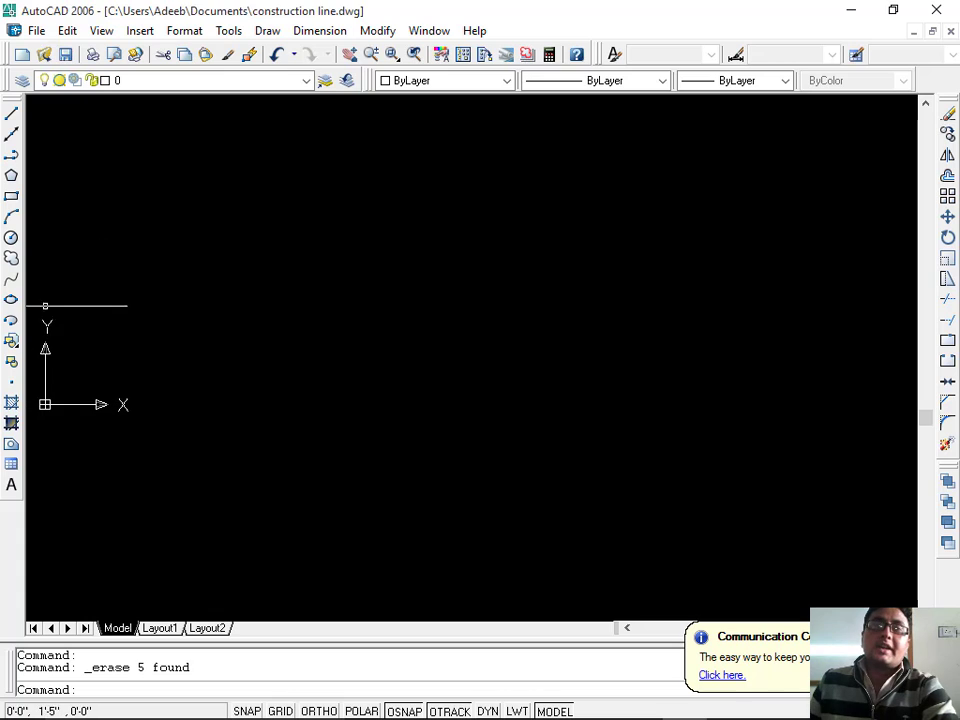
- Draw two connected line segments: a long, slightly descending one and a short steep one down from its far end
scroll(176, 372, down, 1)
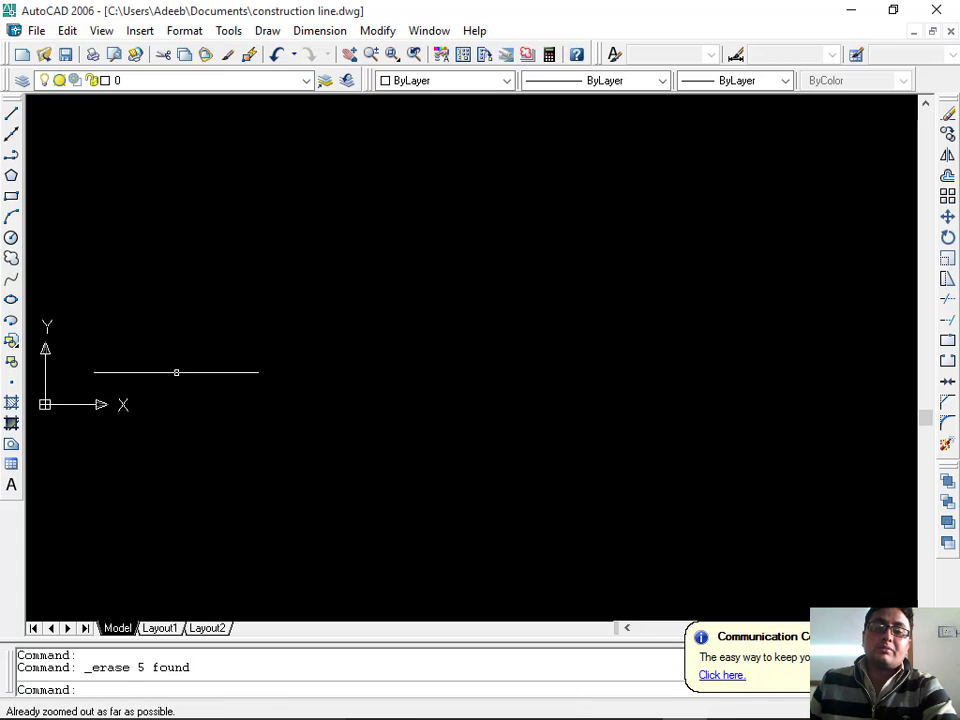
click(277, 367)
click(45, 224)
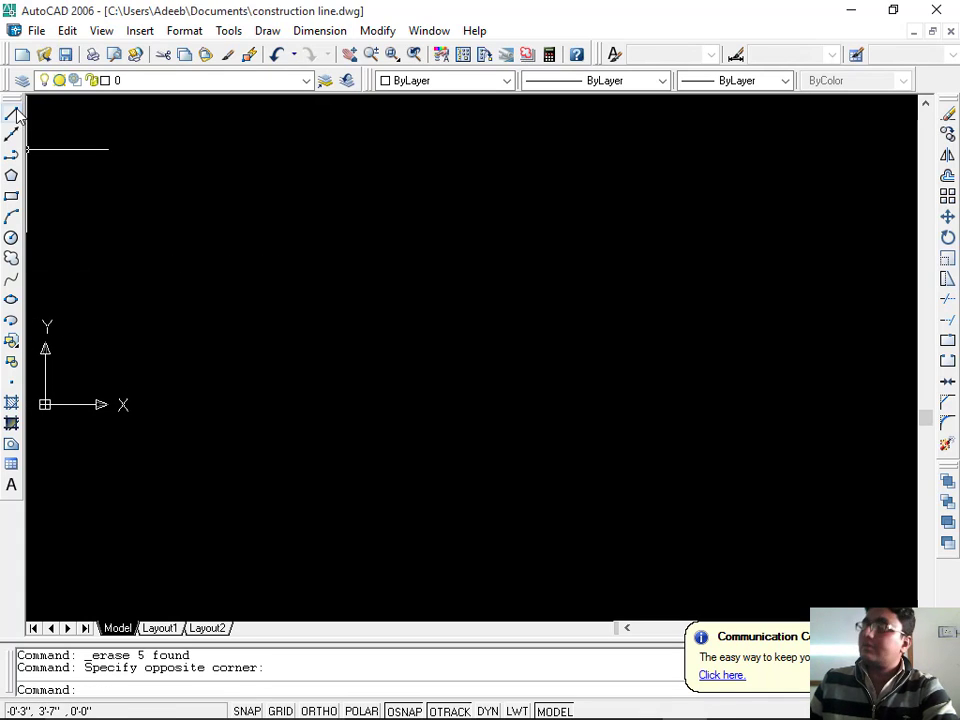
click(11, 113)
click(293, 328)
click(711, 351)
click(686, 487)
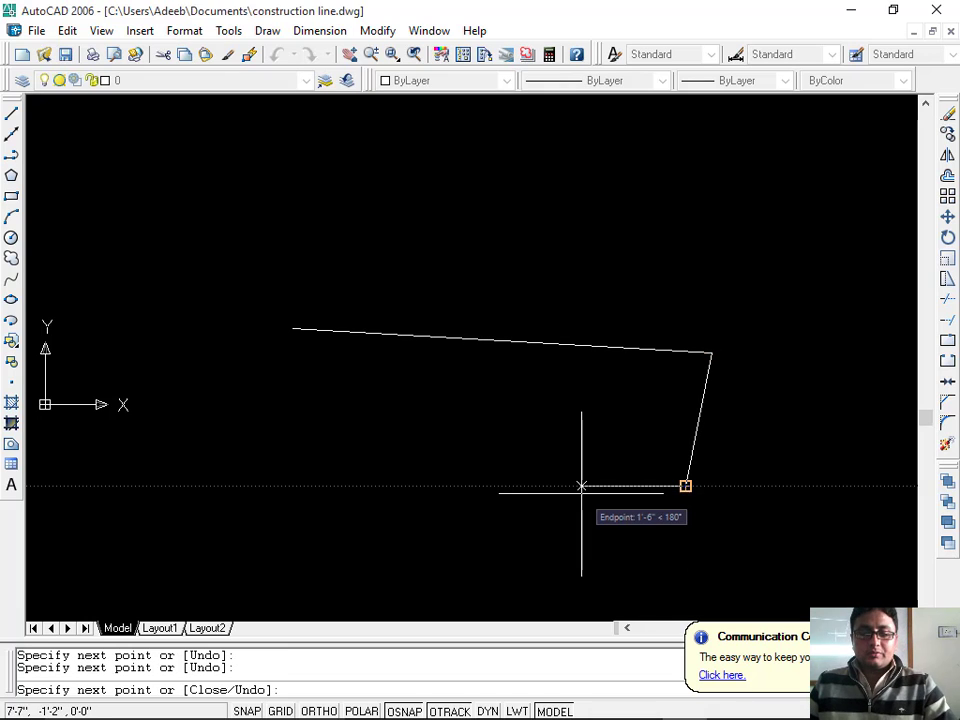
key(Return)
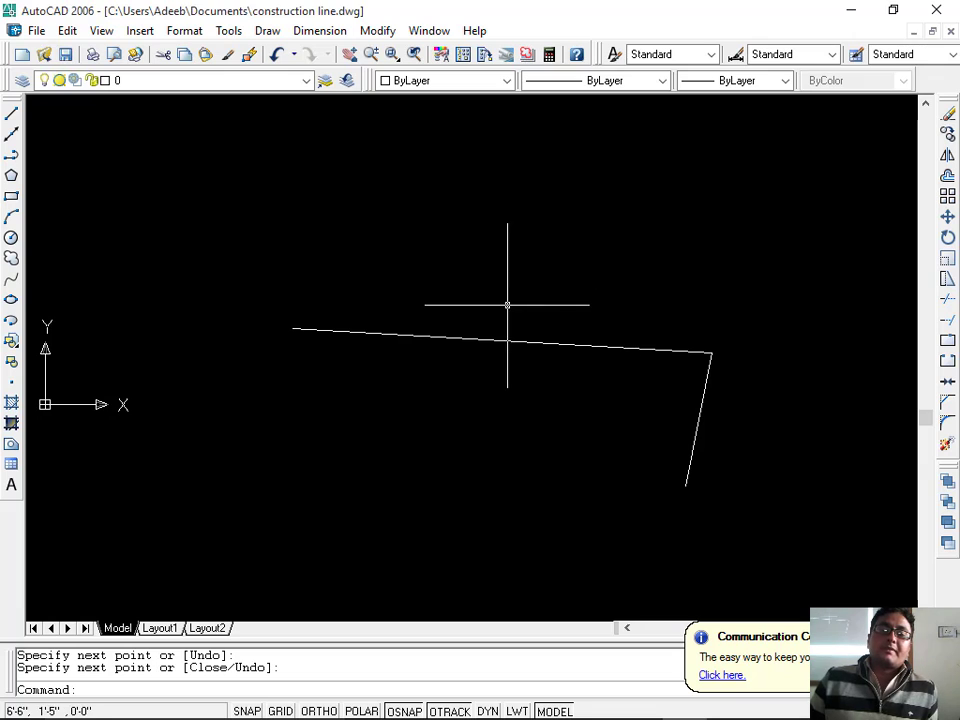
- Turn off the UCS icon's Origin display setting
scroll(507, 305, down, 2)
scroll(506, 321, up, 5)
scroll(507, 336, down, 4)
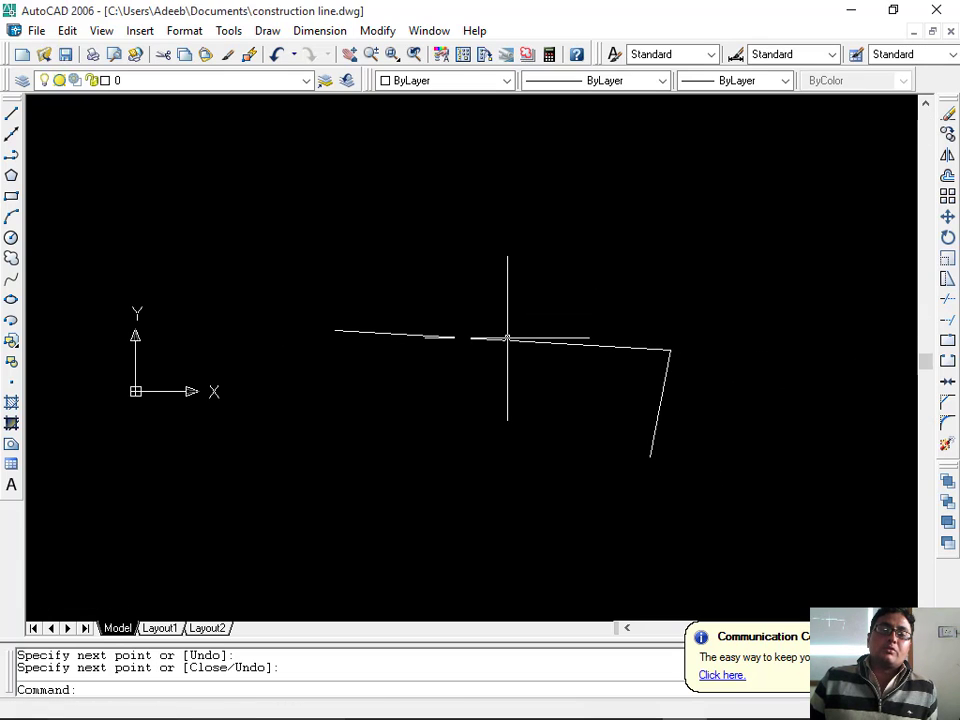
scroll(507, 339, up, 4)
scroll(506, 336, down, 3)
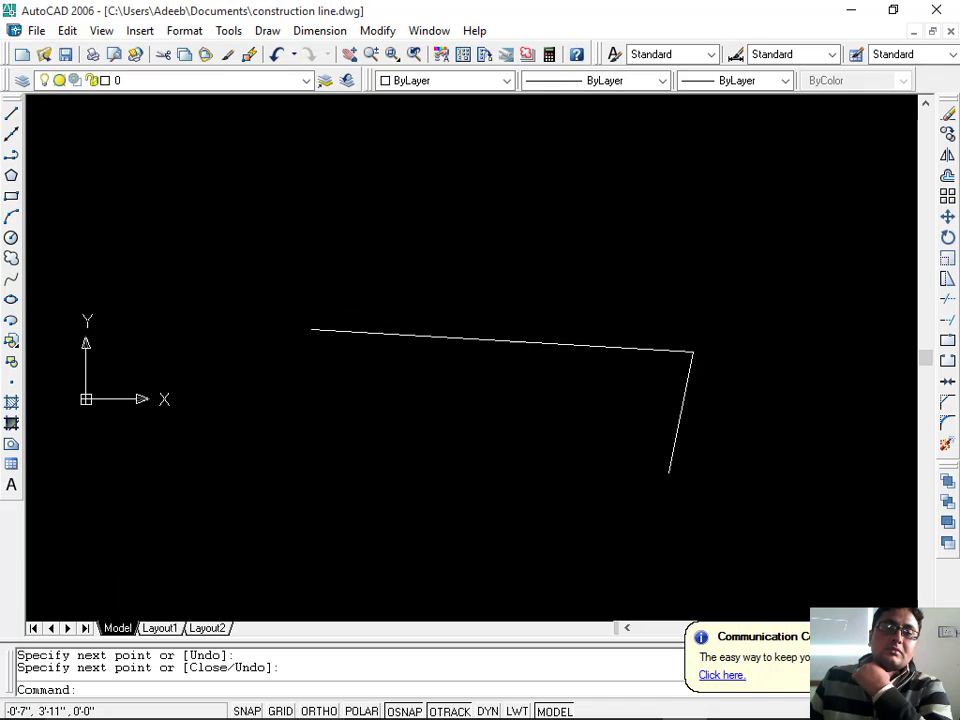
click(101, 30)
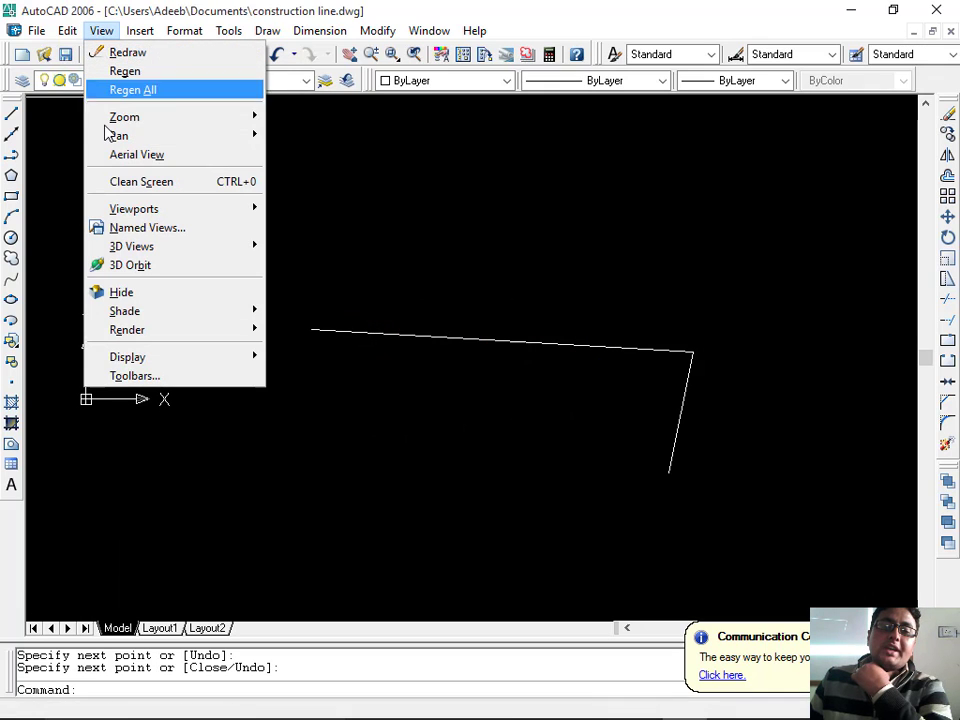
mouse_move(139, 360)
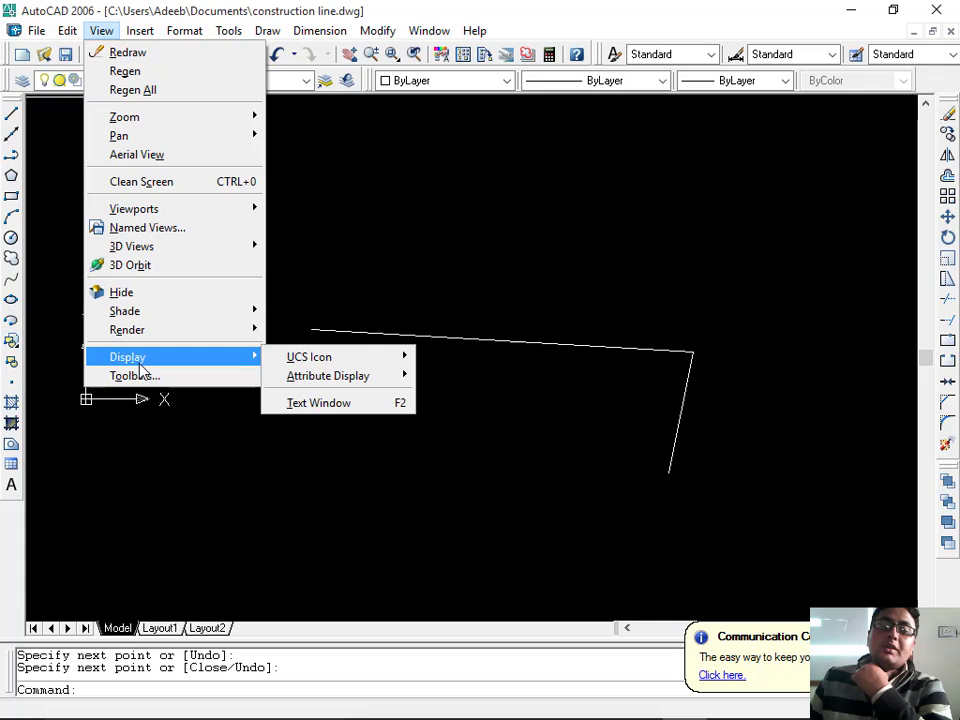
mouse_move(305, 364)
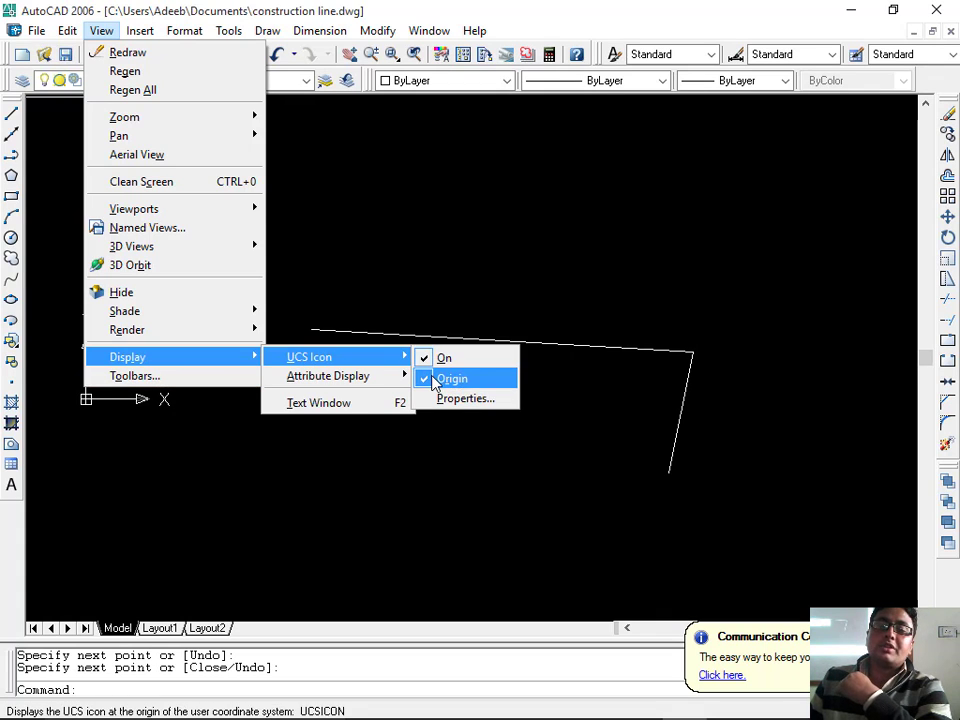
click(445, 379)
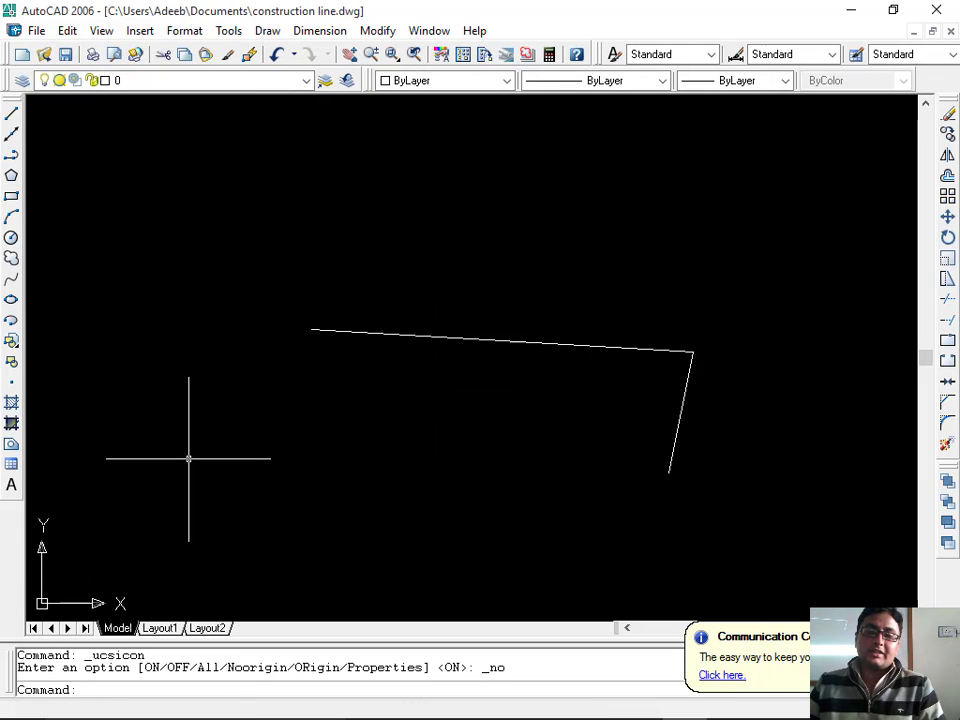
- Erase the long, nearly horizontal line segment and keep the short steep one
scroll(188, 459, up, 5)
scroll(188, 459, down, 4)
scroll(188, 459, up, 1)
scroll(188, 459, down, 3)
scroll(188, 459, up, 5)
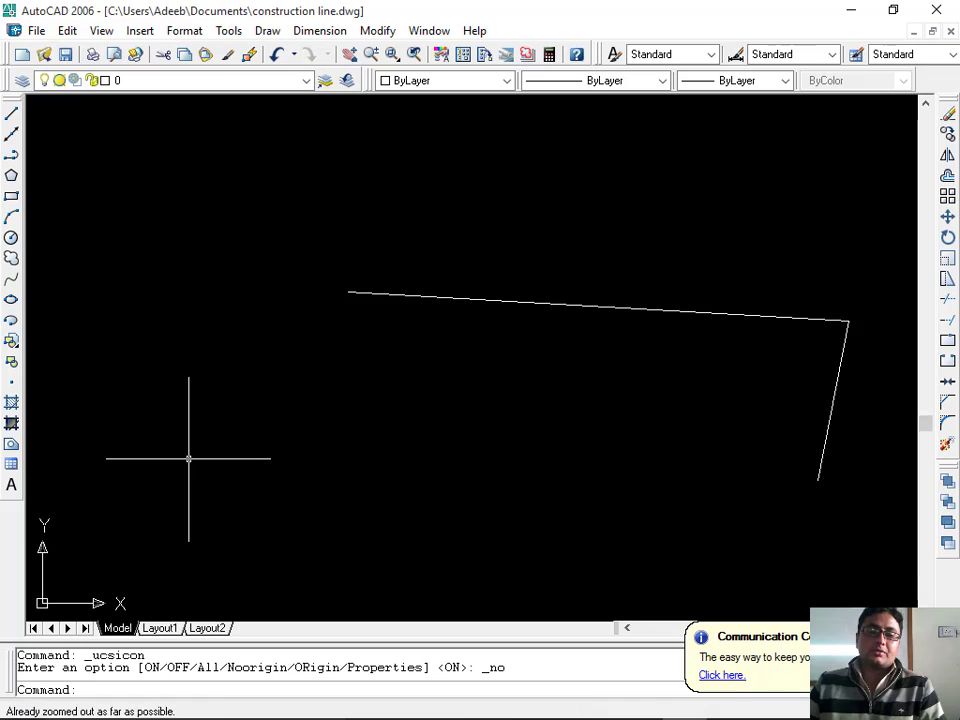
scroll(375, 287, down, 4)
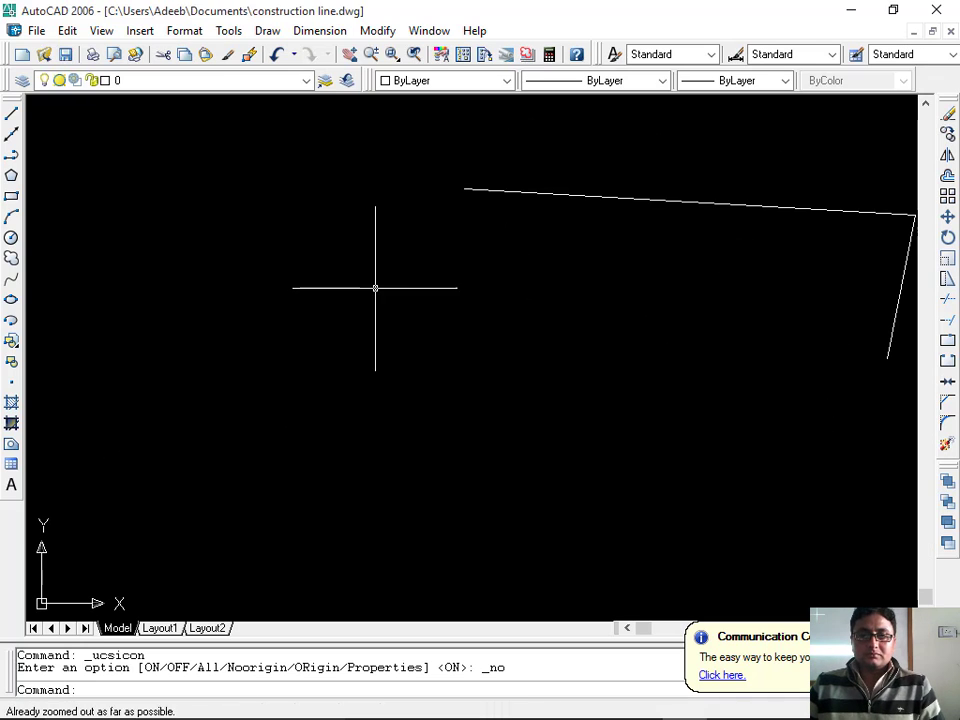
click(741, 124)
click(710, 240)
text(e)
key(Return)
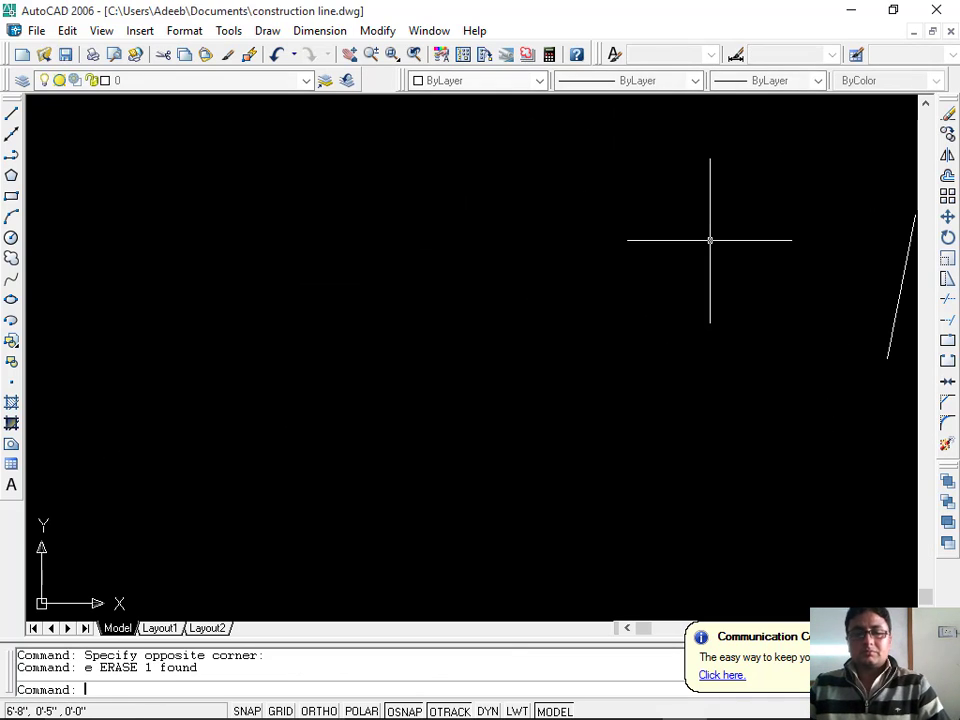
- Draw nine horizontal construction lines with the XLINE Hor option, spaced irregularly over the height of the drawing area
click(12, 140)
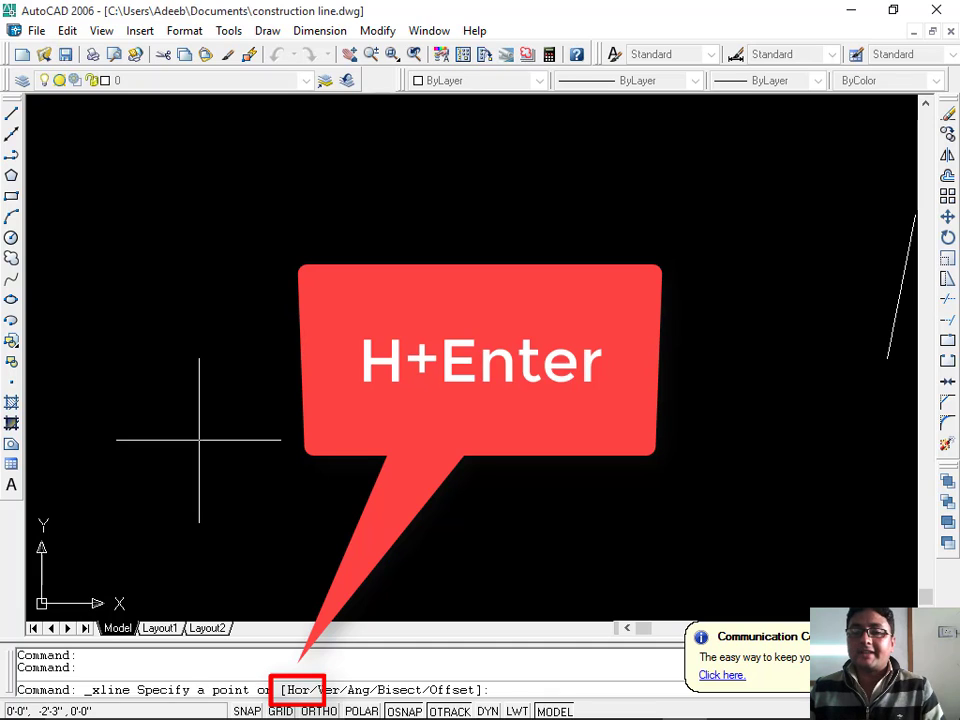
text(h)
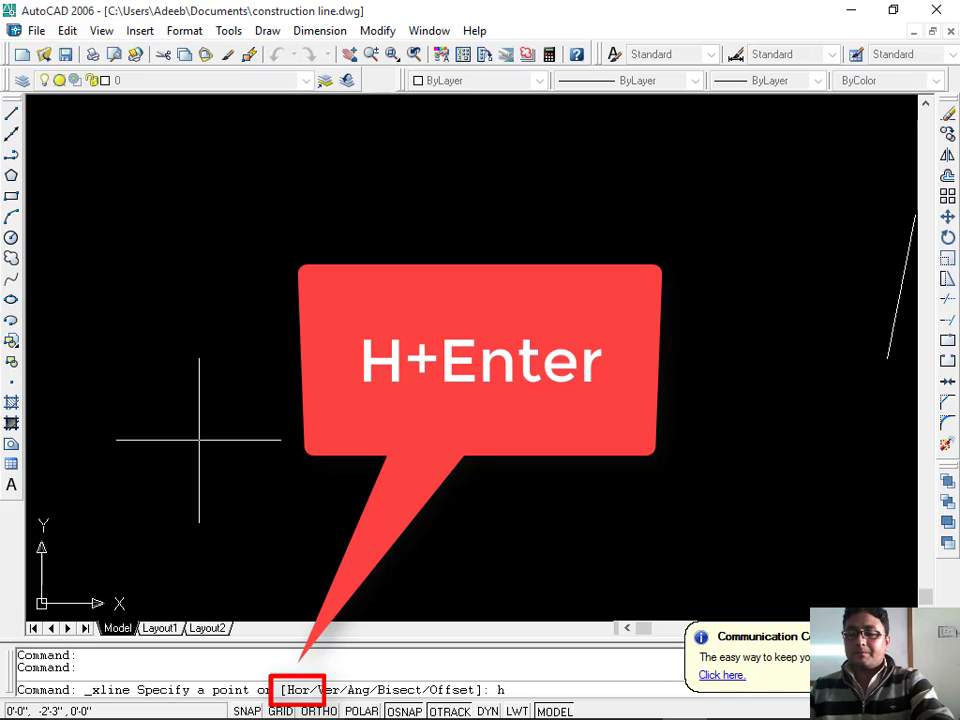
key(BackSpace)
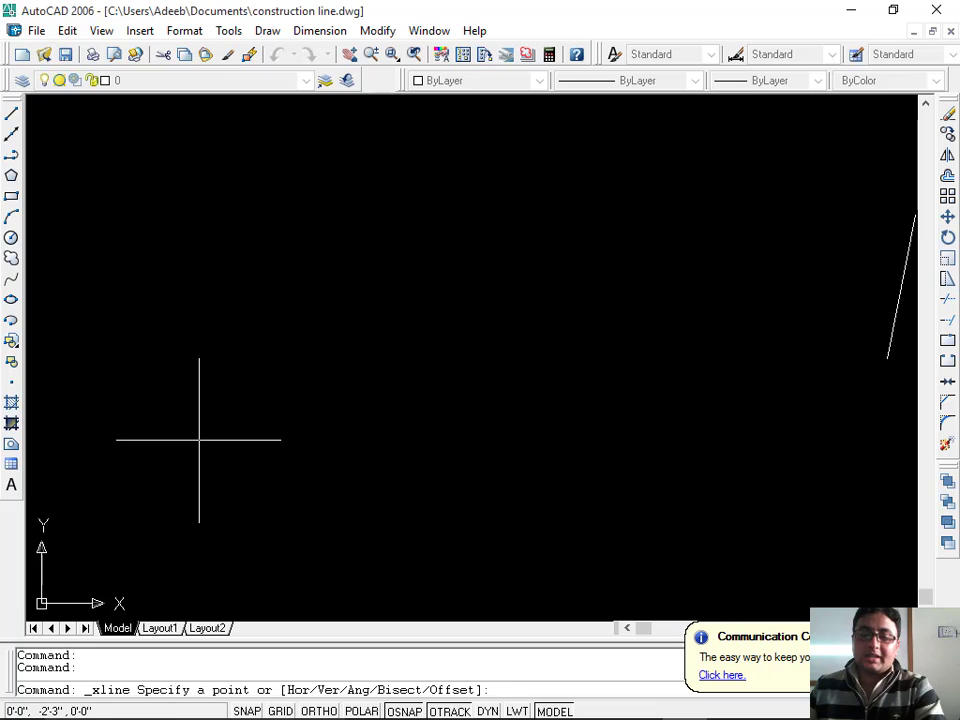
text(H)
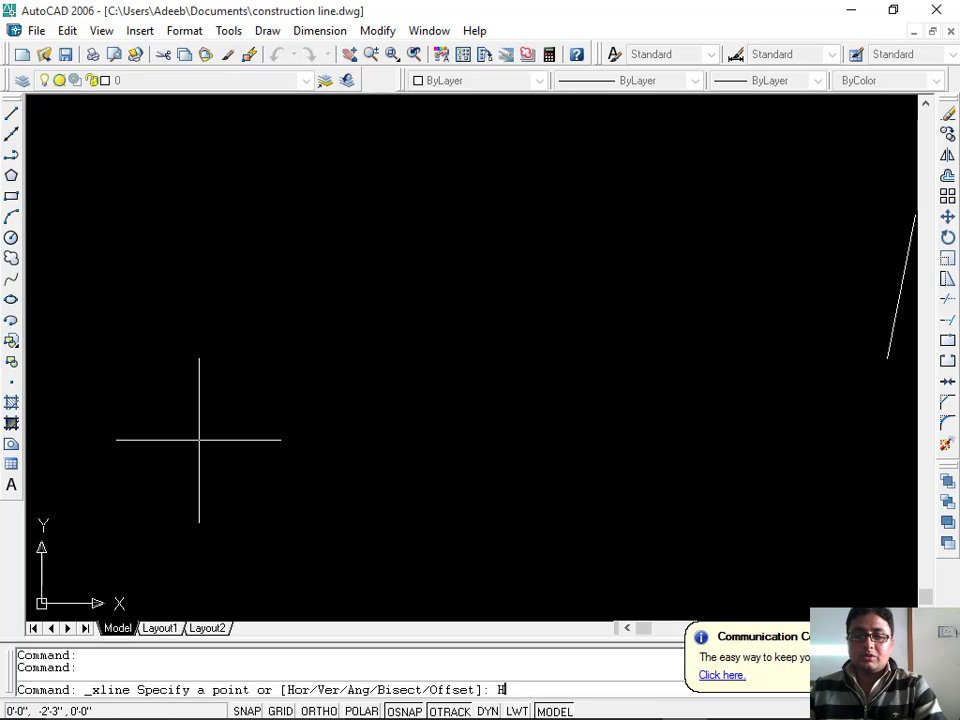
key(Return)
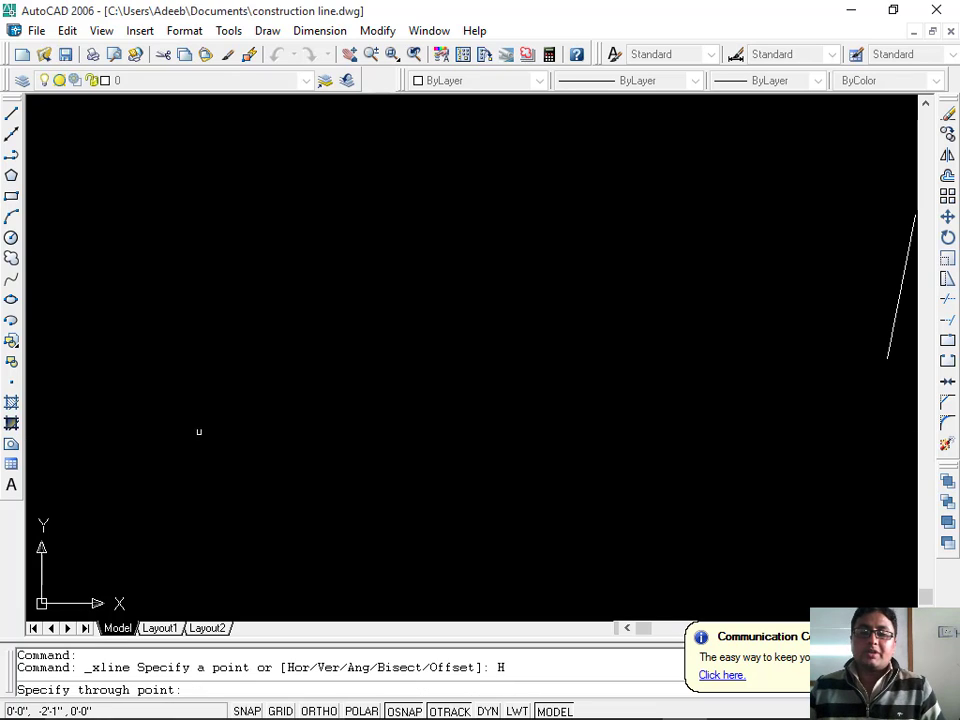
click(208, 426)
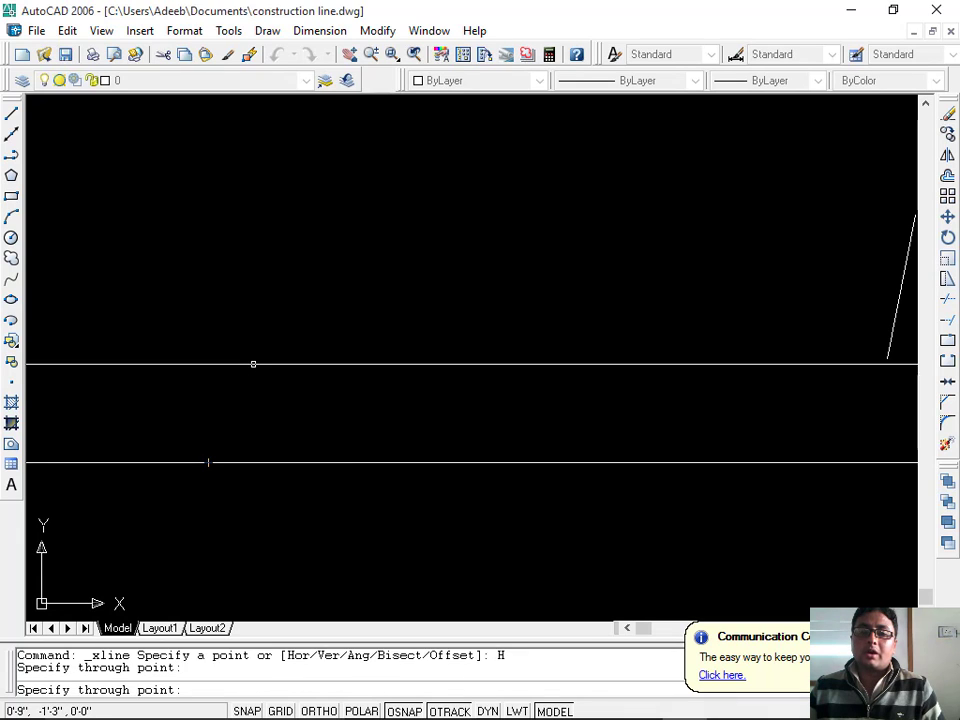
click(253, 364)
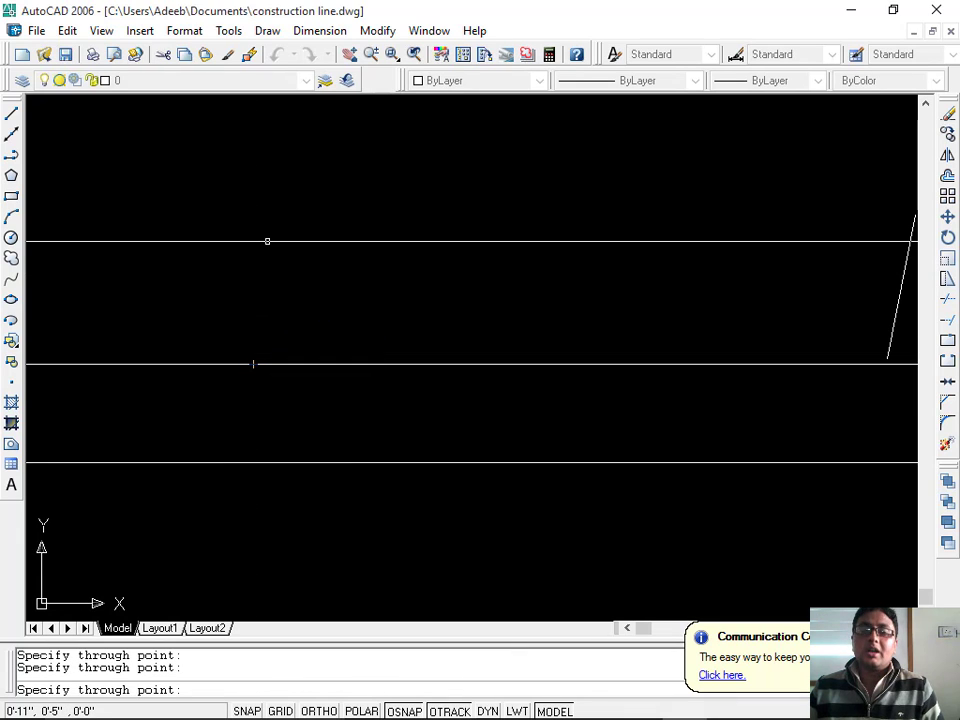
click(267, 241)
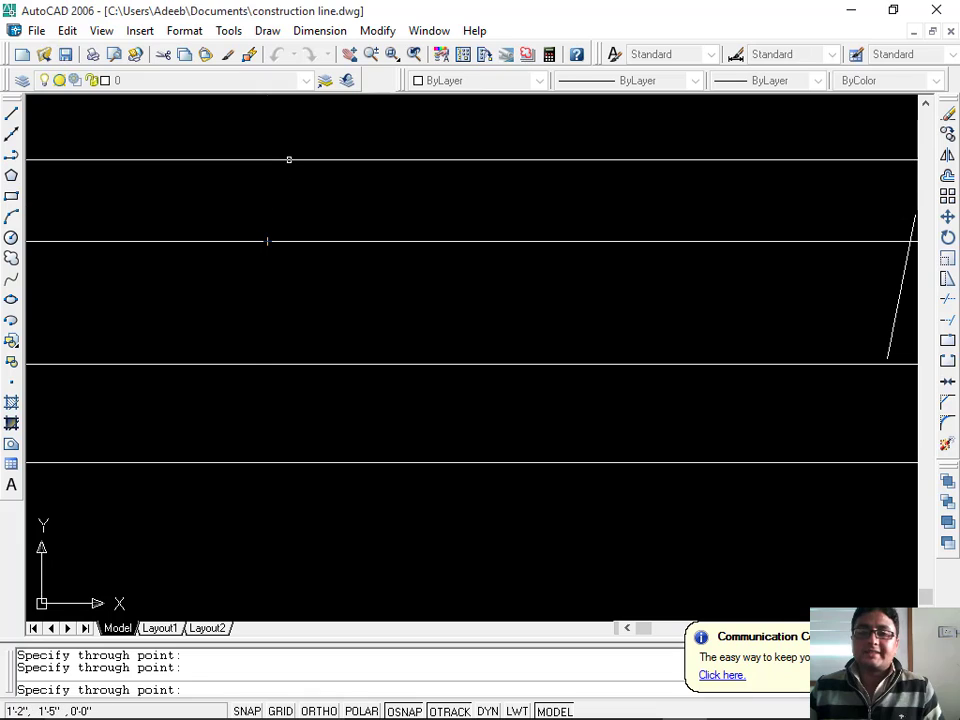
click(289, 159)
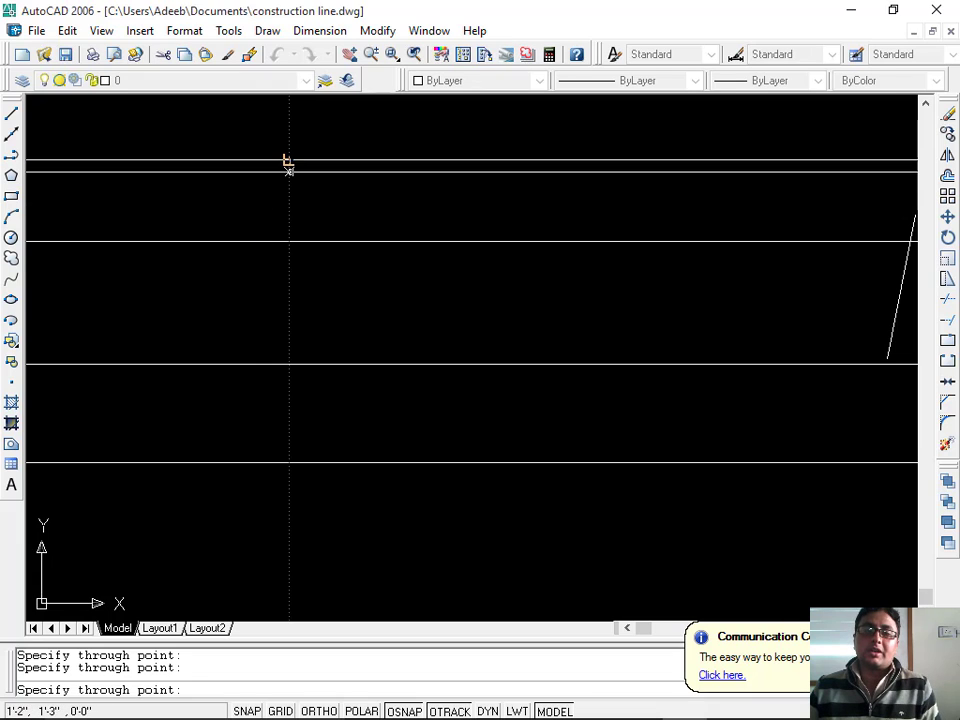
click(306, 529)
click(324, 401)
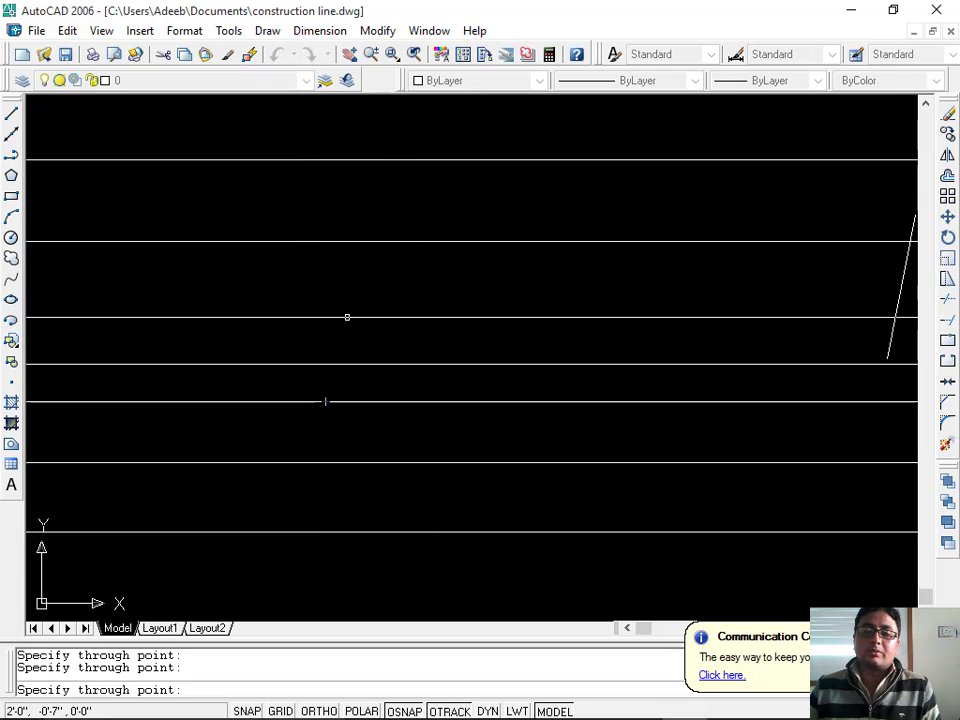
click(347, 209)
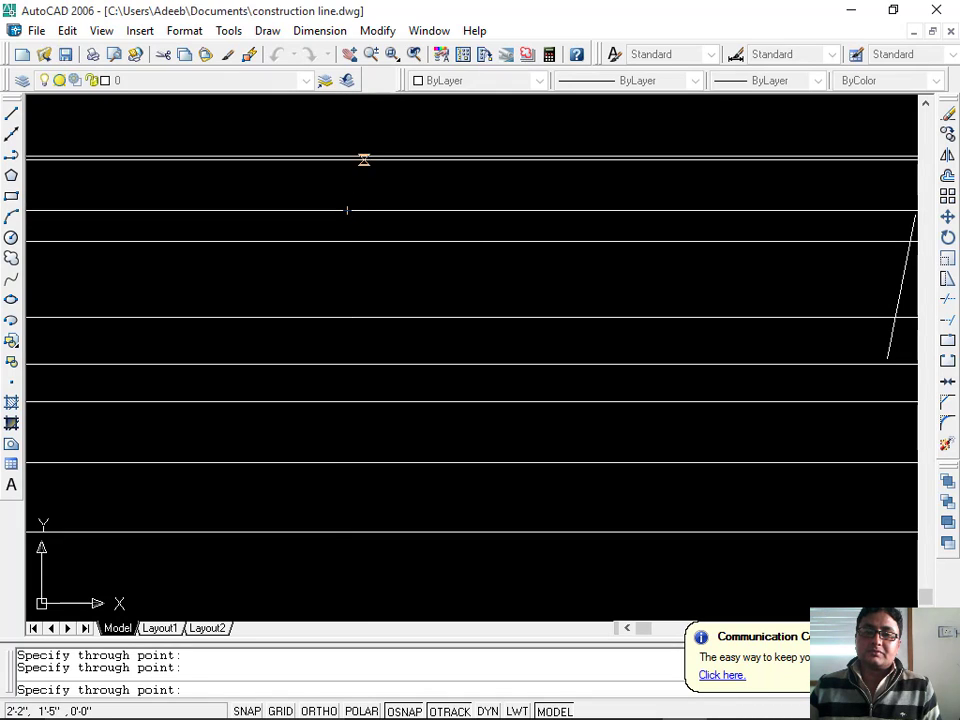
click(367, 131)
key(Return)
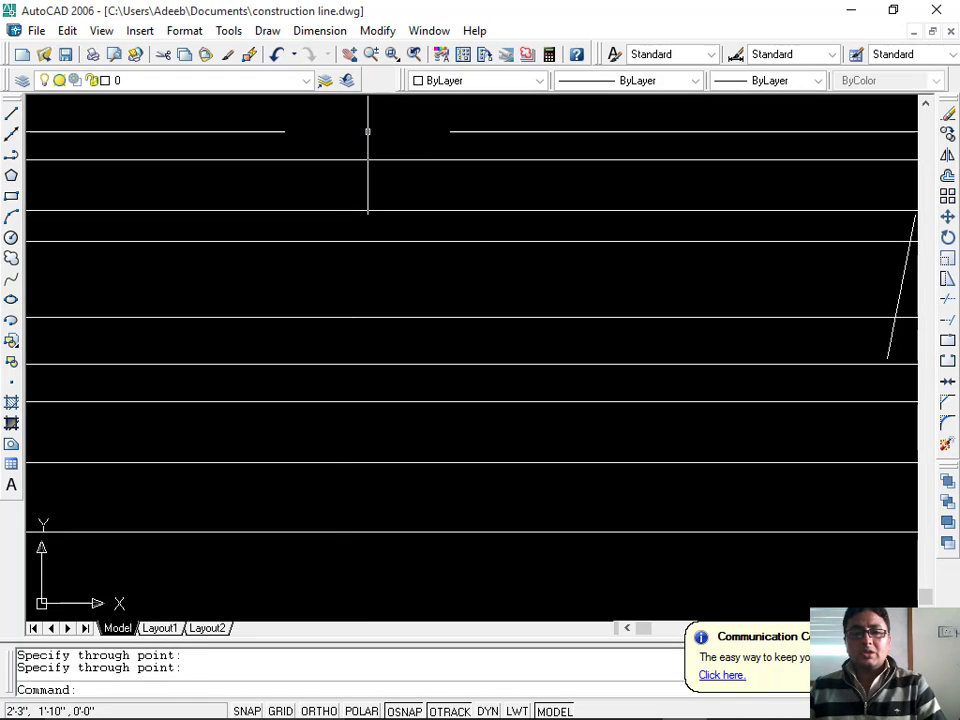
key(Escape)
key(Escape)
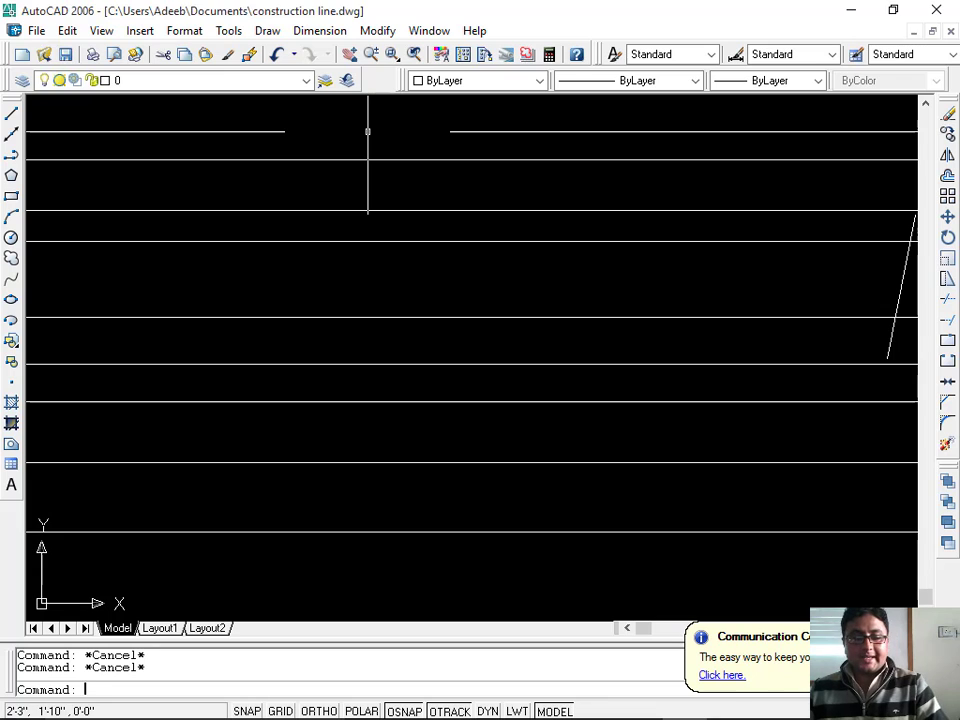
- Draw ten vertical construction lines with the XLINE Ver option, spread across the width of the drawing area to cross the horizontal ones
text(XL)
key(Return)
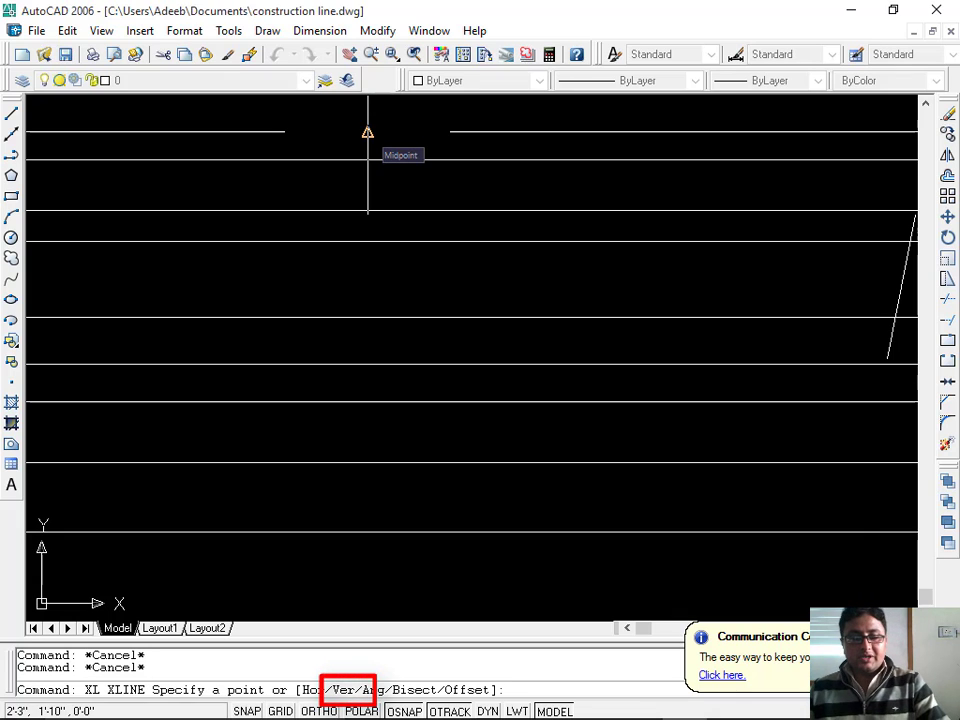
text(V)
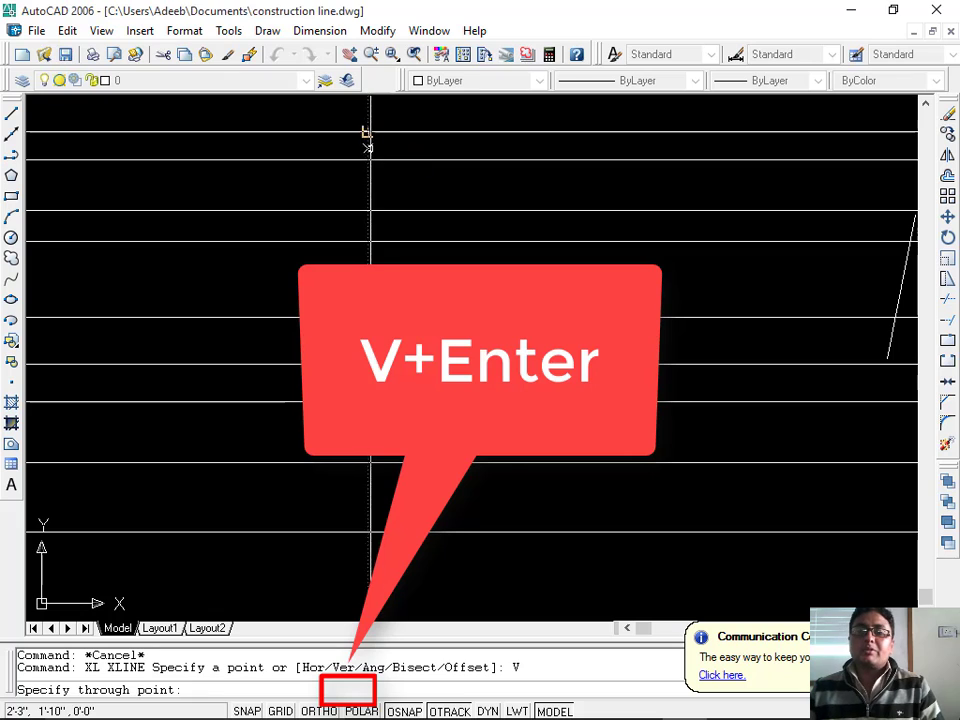
click(269, 185)
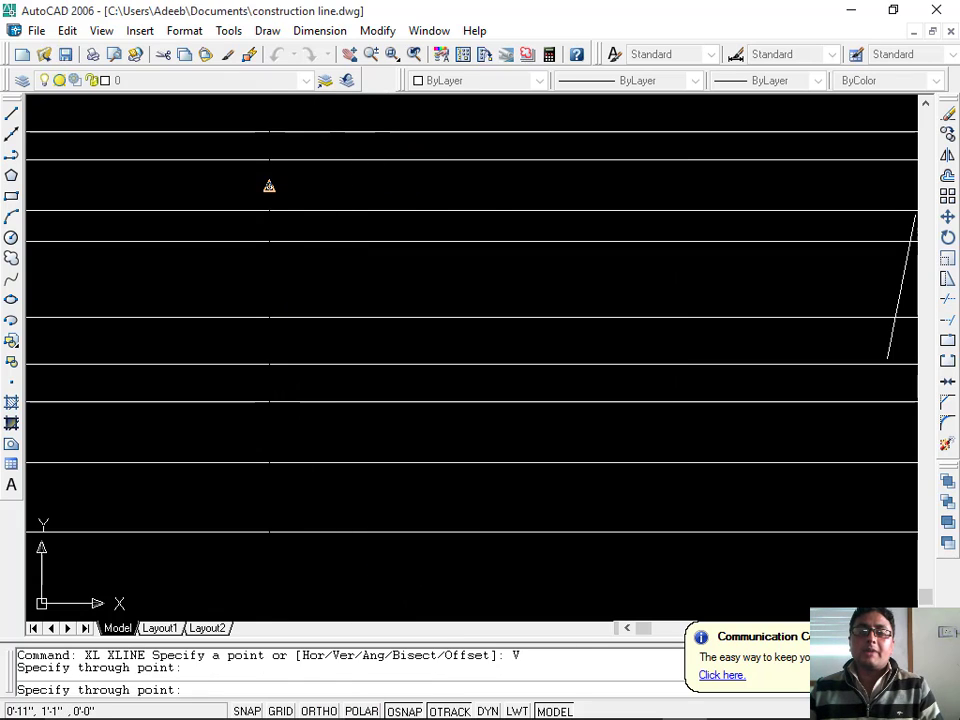
click(348, 199)
click(433, 220)
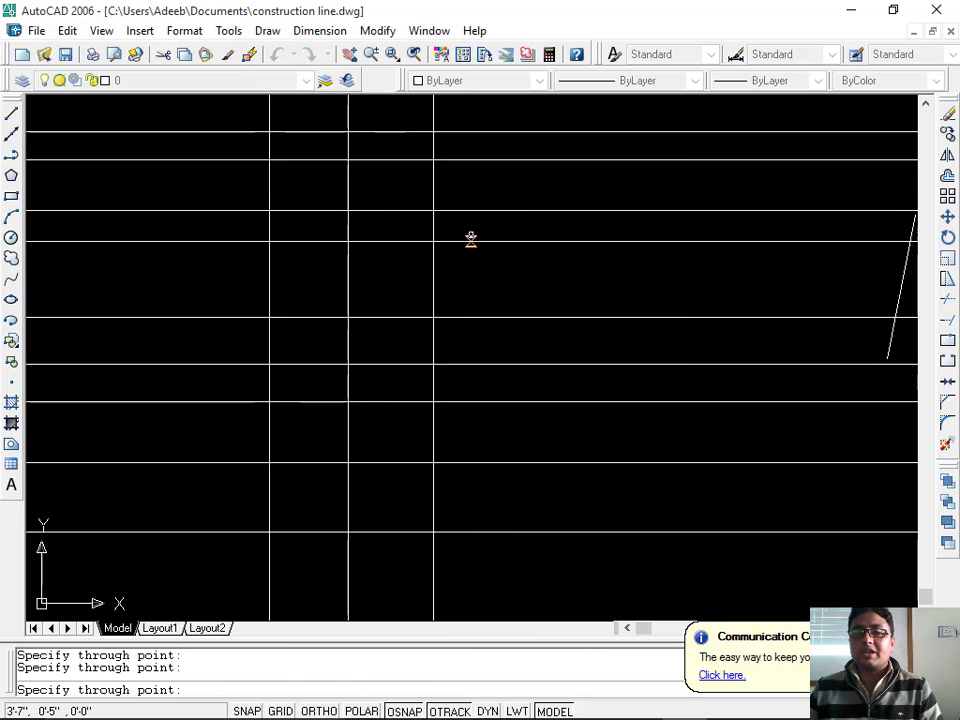
click(572, 261)
click(738, 283)
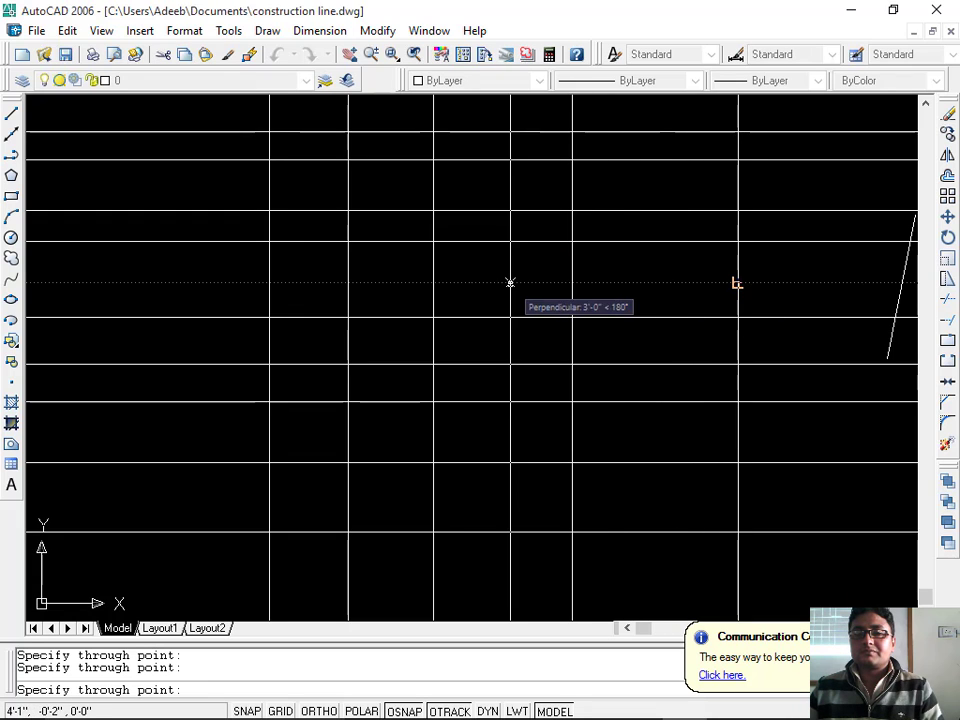
click(510, 281)
click(206, 285)
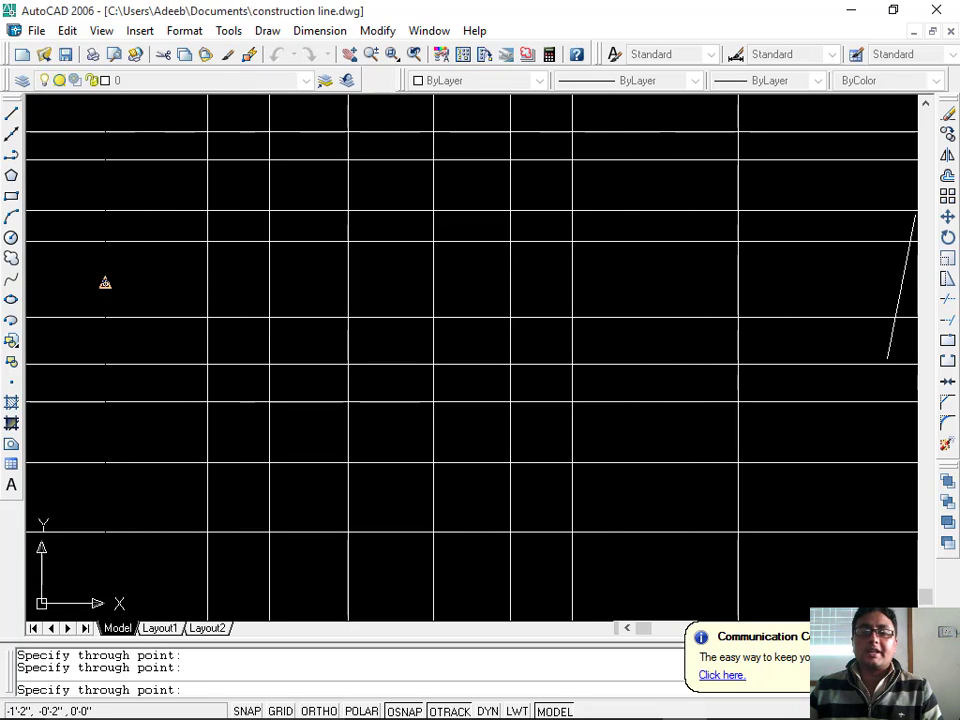
click(104, 282)
click(842, 348)
click(656, 350)
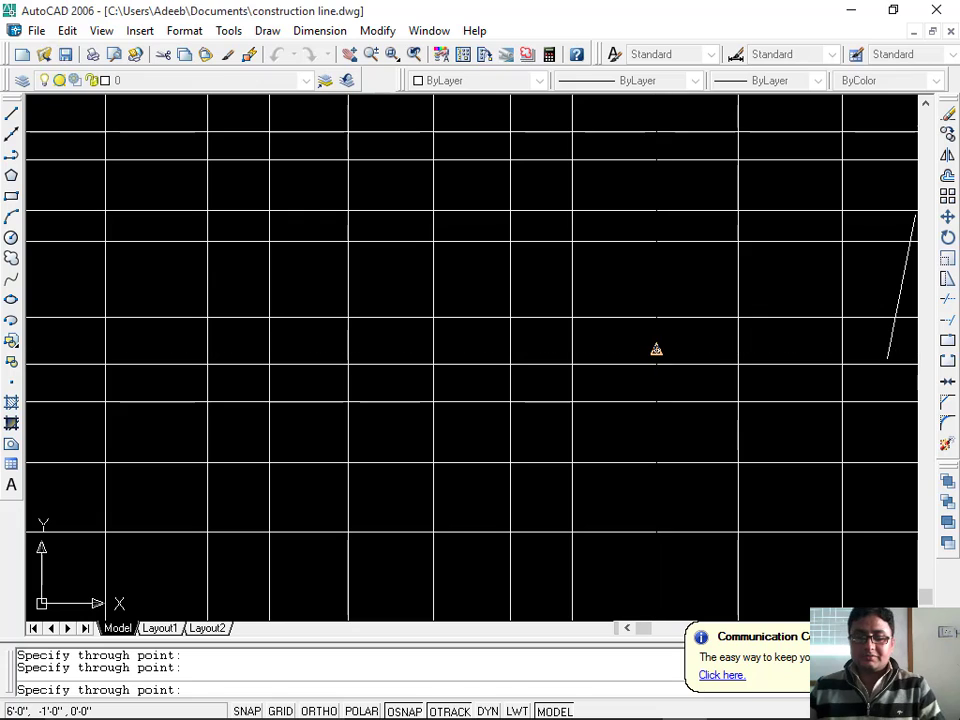
key(Return)
key(Escape)
key(Escape)
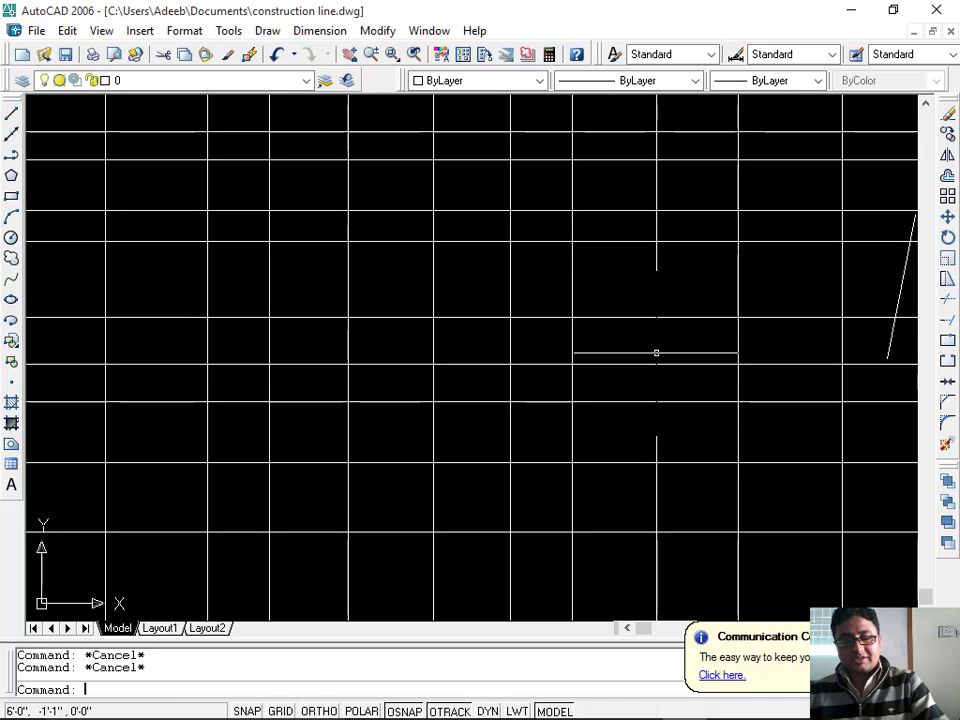
- Draw nine parallel construction lines at a 25-degree angle with the XLINE Ang option, distributed across the existing grid of lines
text(XL)
key(Return)
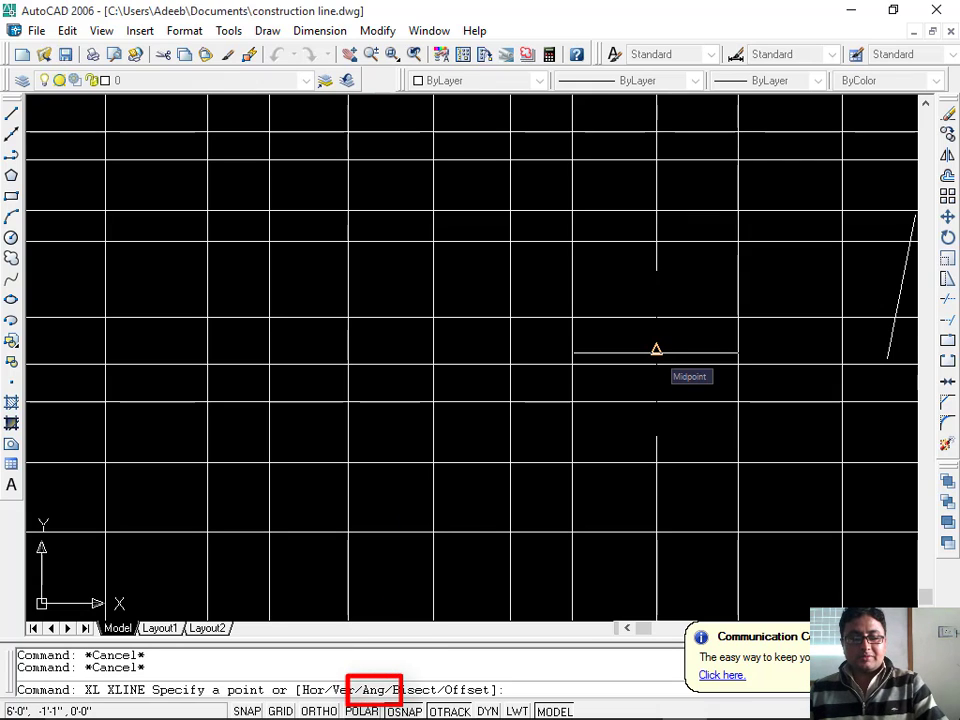
text(A)
key(Return)
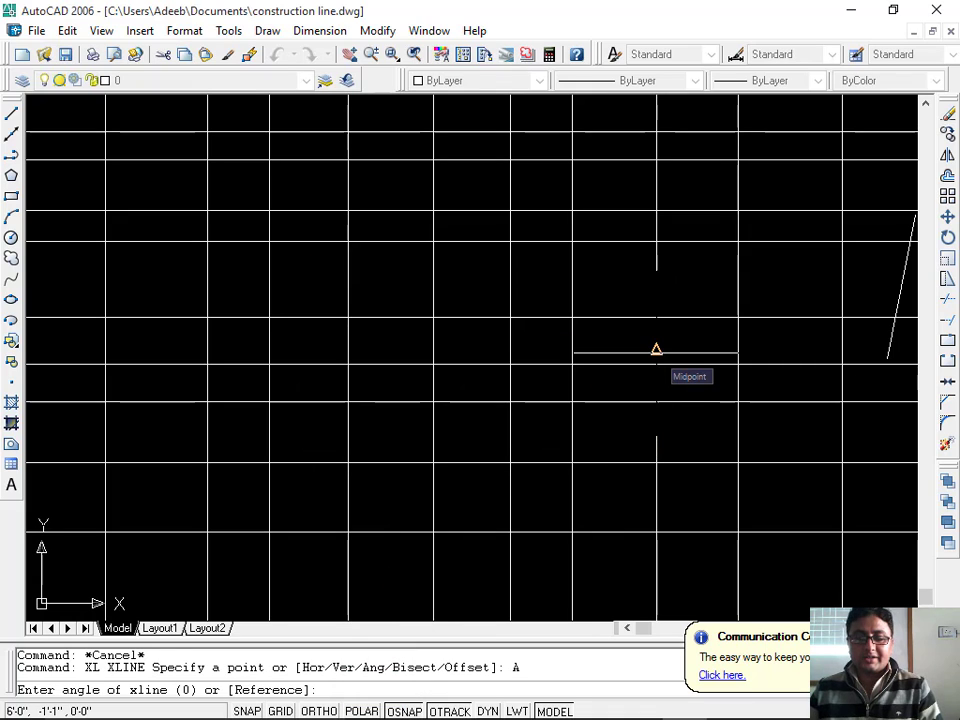
text(25)
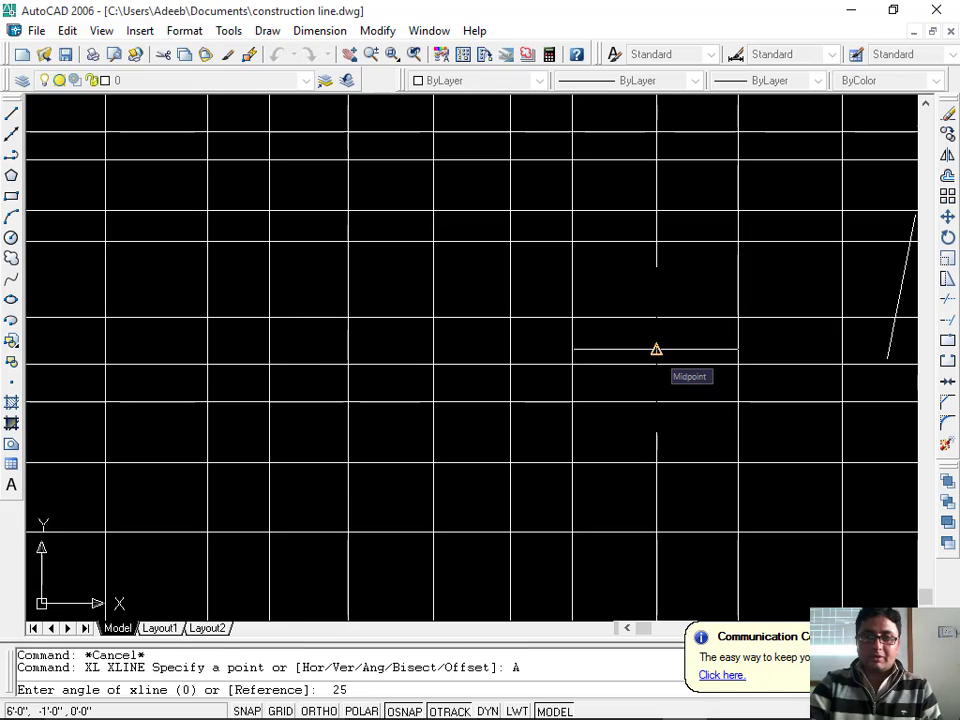
key(Return)
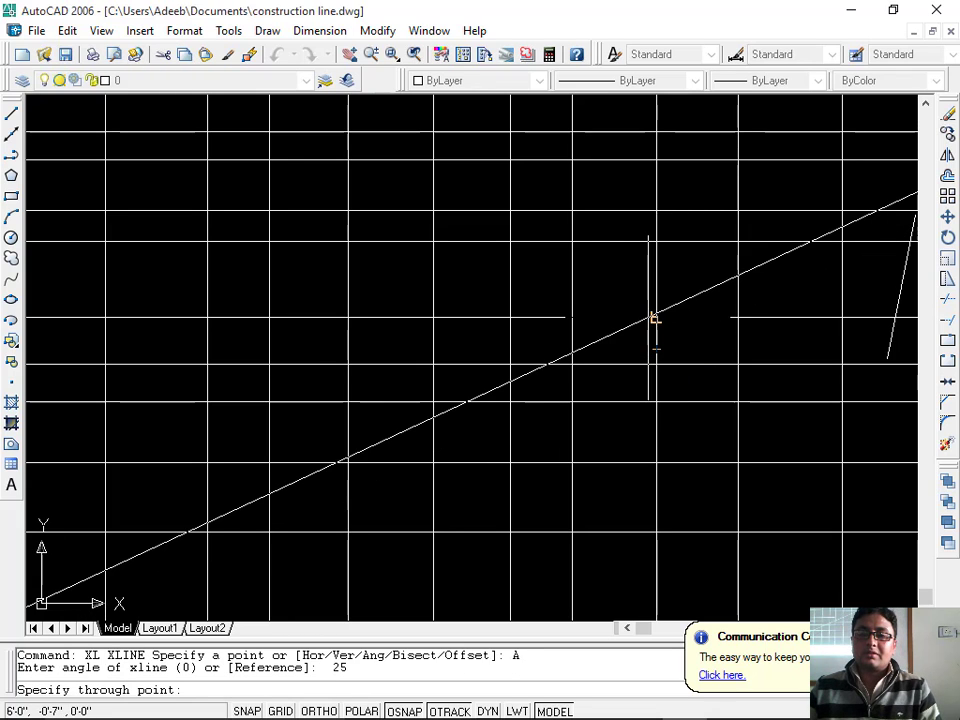
click(655, 317)
click(604, 243)
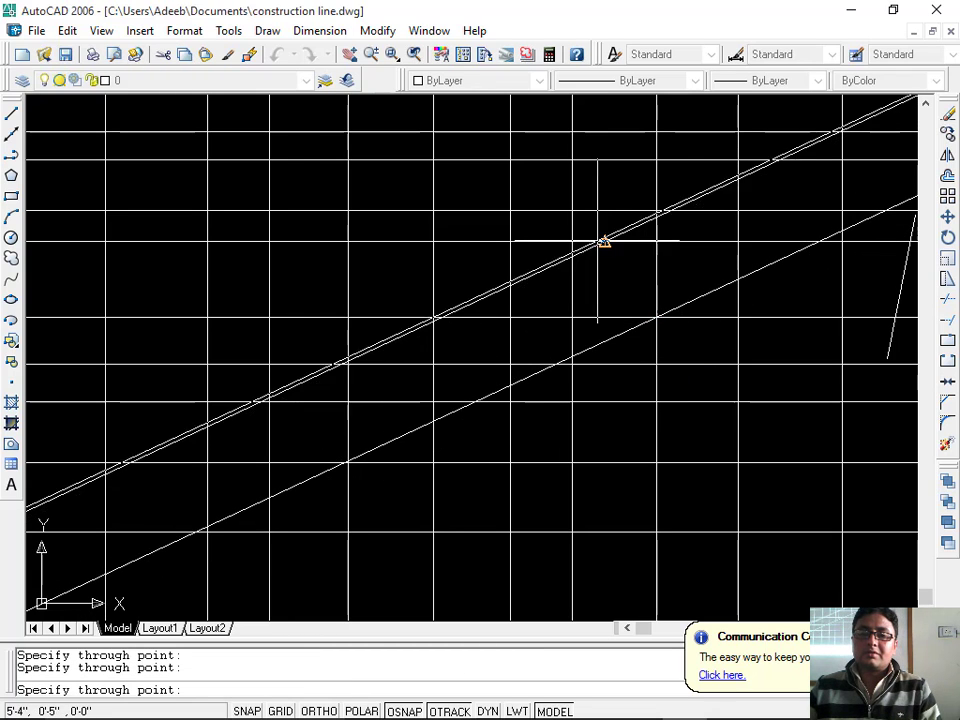
click(535, 160)
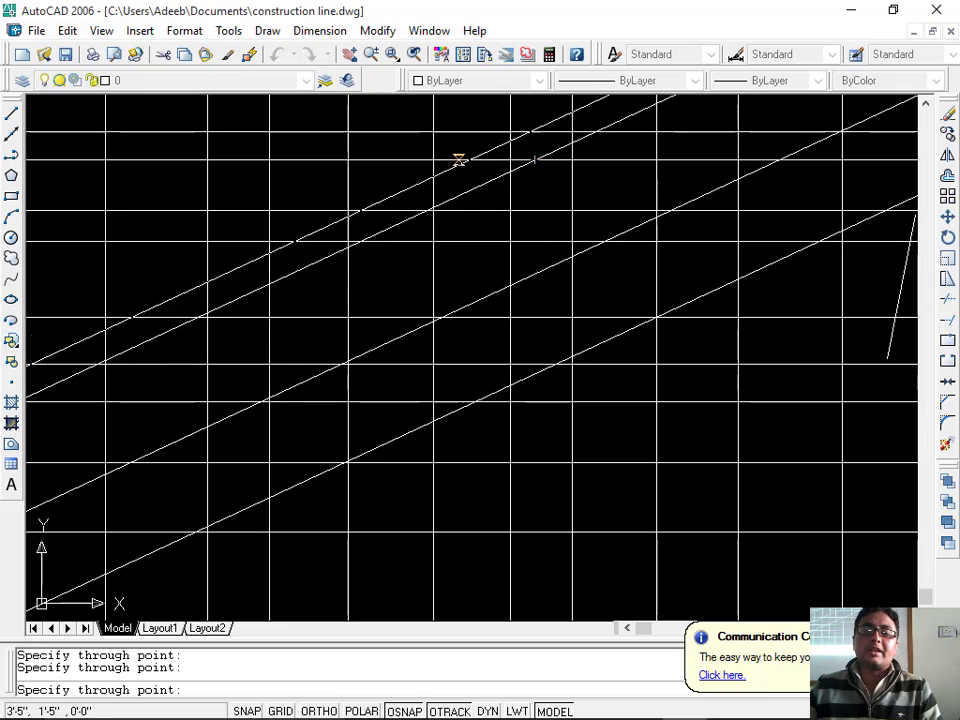
click(395, 131)
click(637, 447)
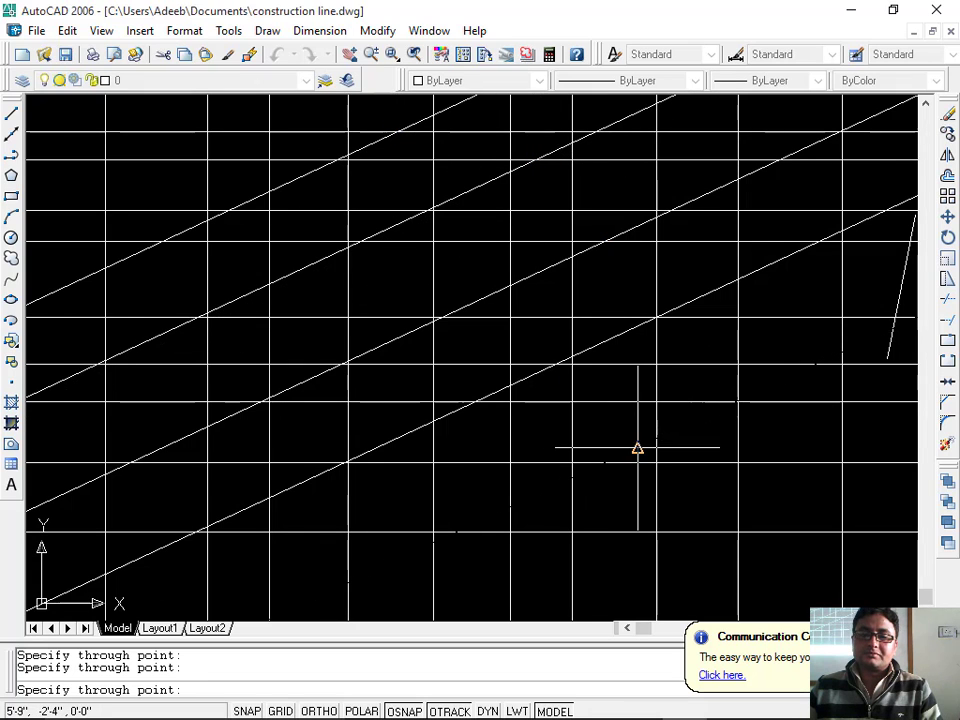
click(571, 315)
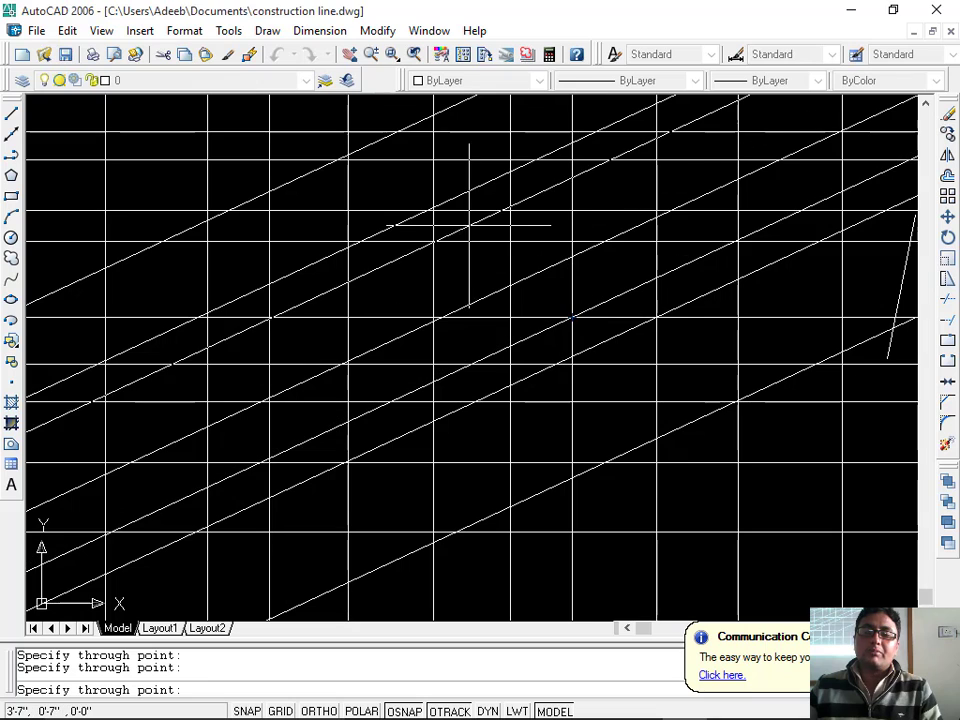
click(476, 241)
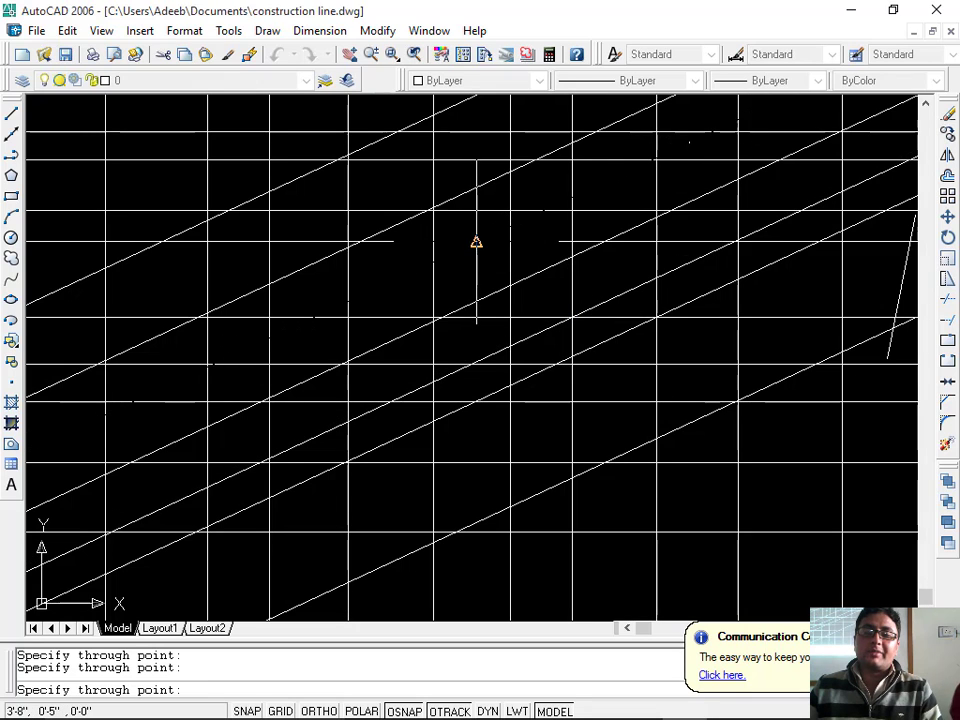
click(364, 195)
click(268, 159)
key(Return)
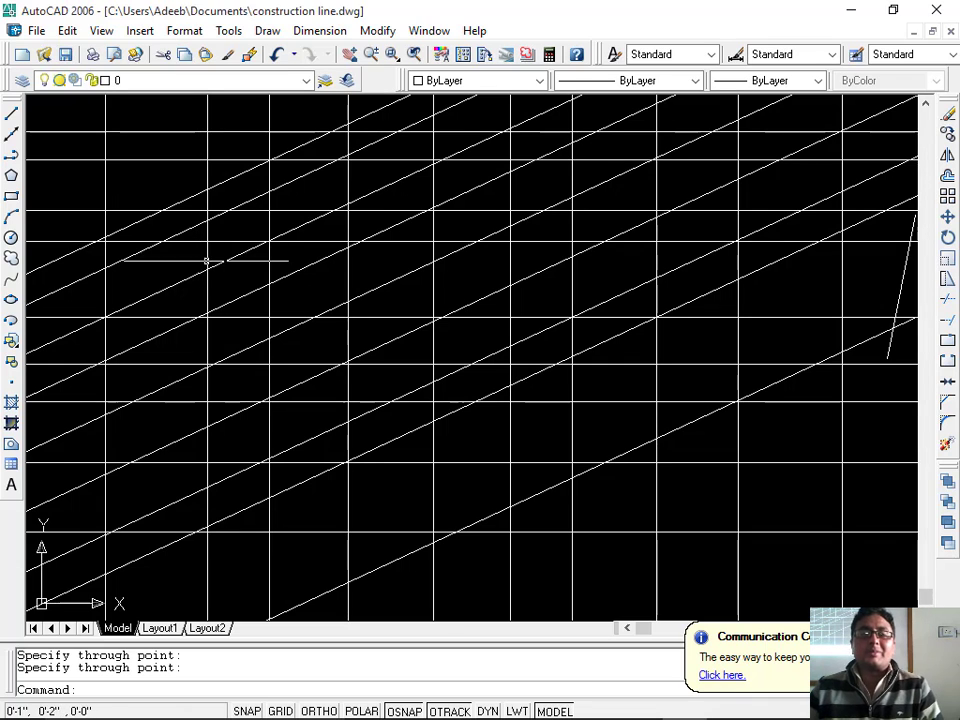
scroll(232, 294, down, 2)
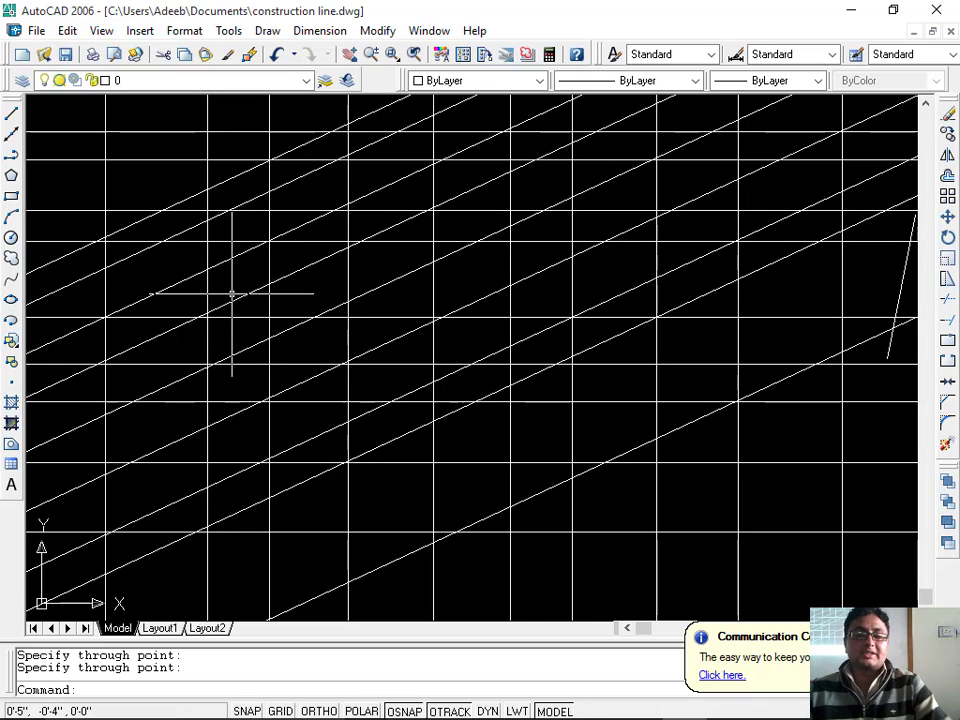
scroll(459, 407, down, 1)
mouse_move(459, 407)
middle_down()
mouse_move(386, 326)
mouse_move(501, 549)
mouse_move(553, 540)
mouse_move(536, 542)
mouse_move(498, 405)
middle_up()
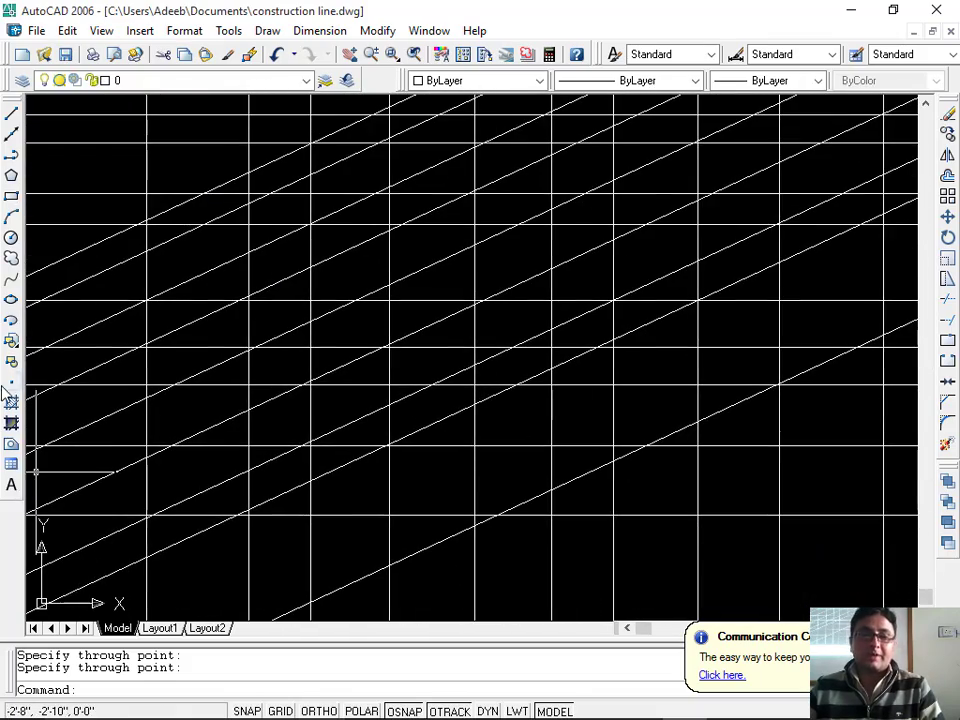
key(Escape)
key(Escape)
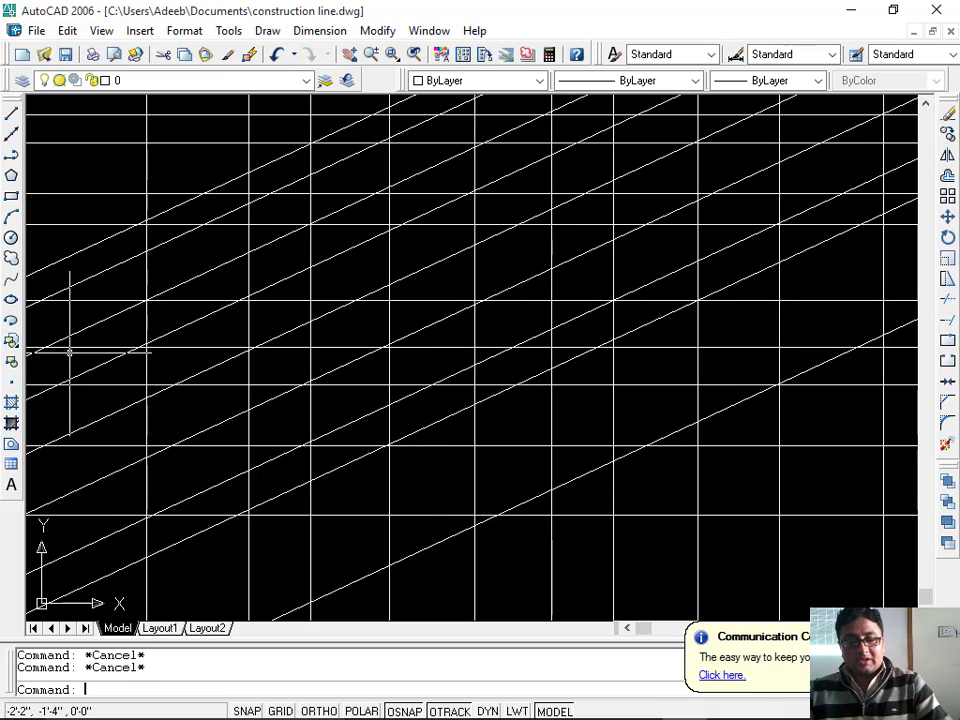
scroll(126, 330, down, 1)
middle_drag(312, 316, 314, 425)
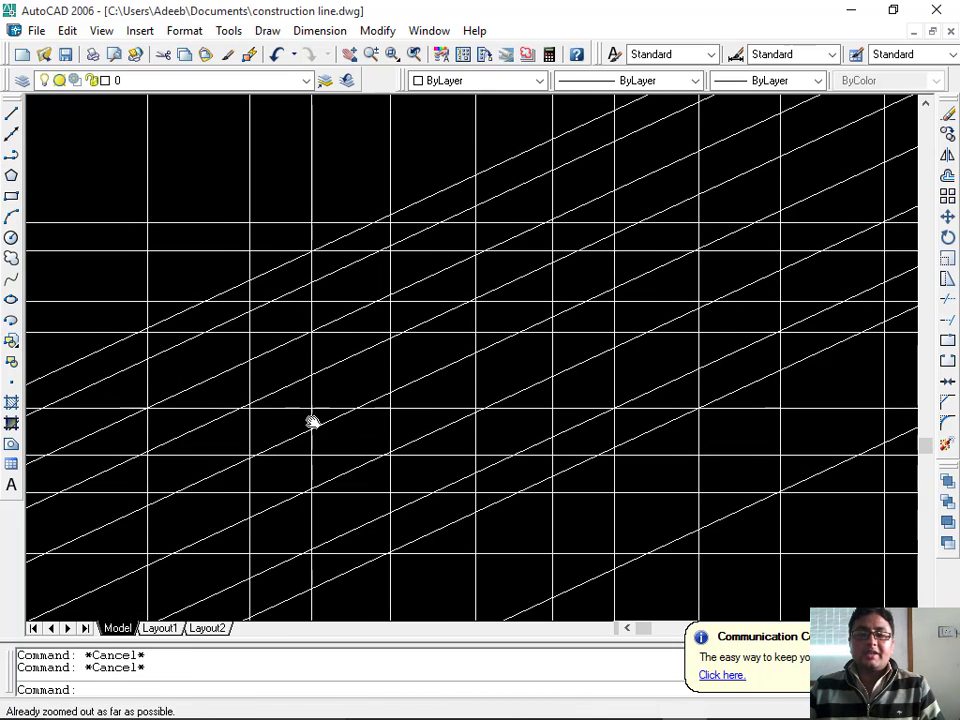
- Display the Dimension toolbar and place it floating over the upper part of the drawing area
middle_drag(401, 343, 392, 426)
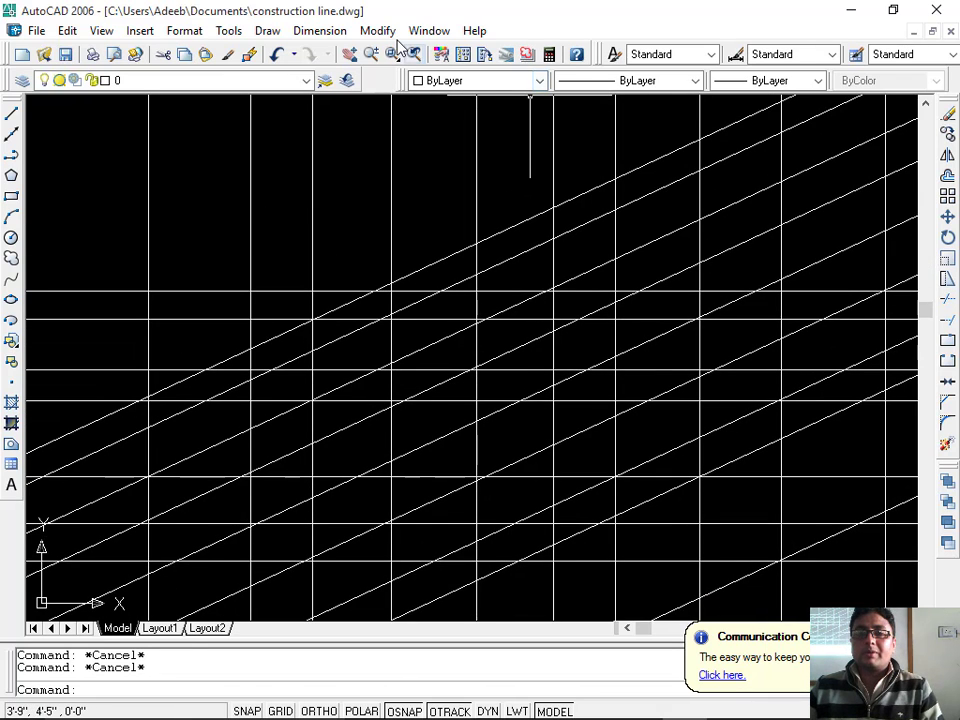
right_click(378, 62)
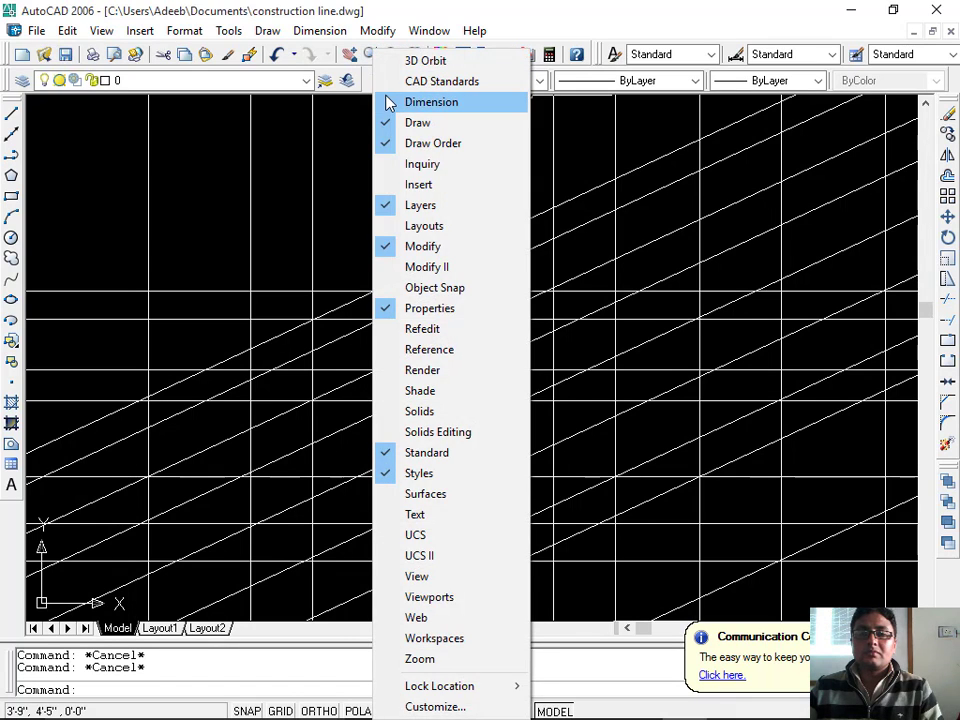
click(388, 101)
drag(379, 158, 347, 131)
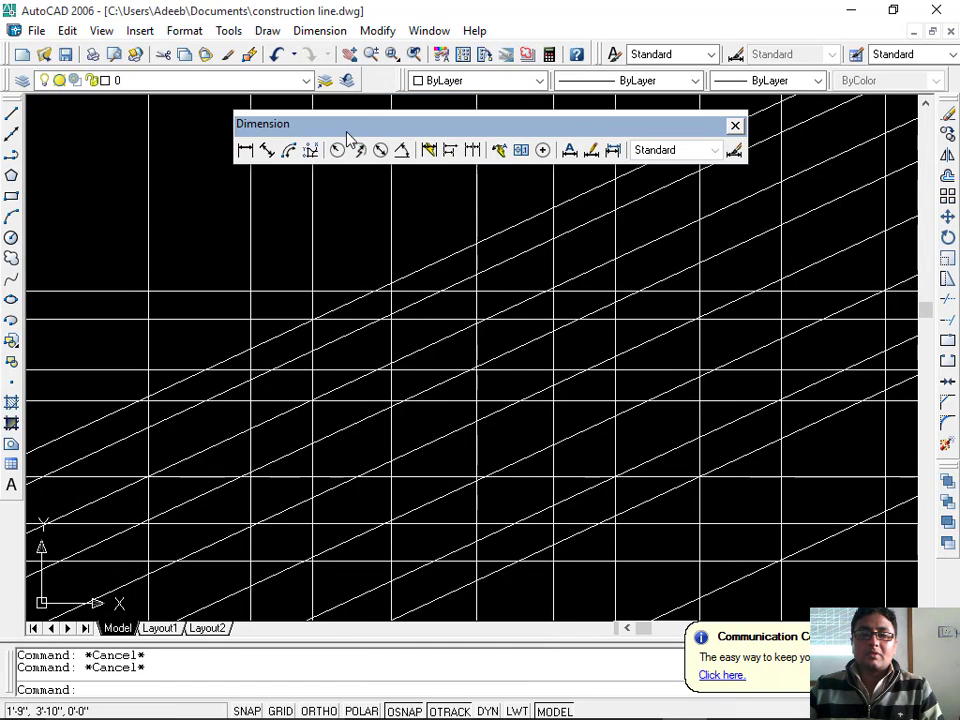
- Add a linear dimension between the two leftmost vertical construction lines, placed just above the topmost horizontal line
click(246, 152)
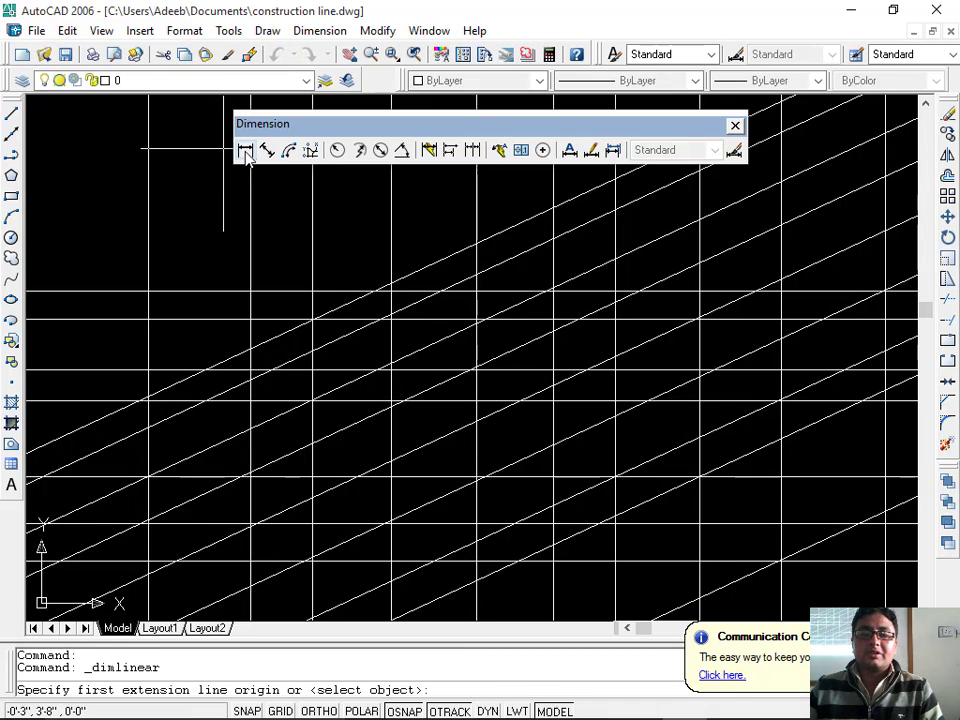
click(148, 291)
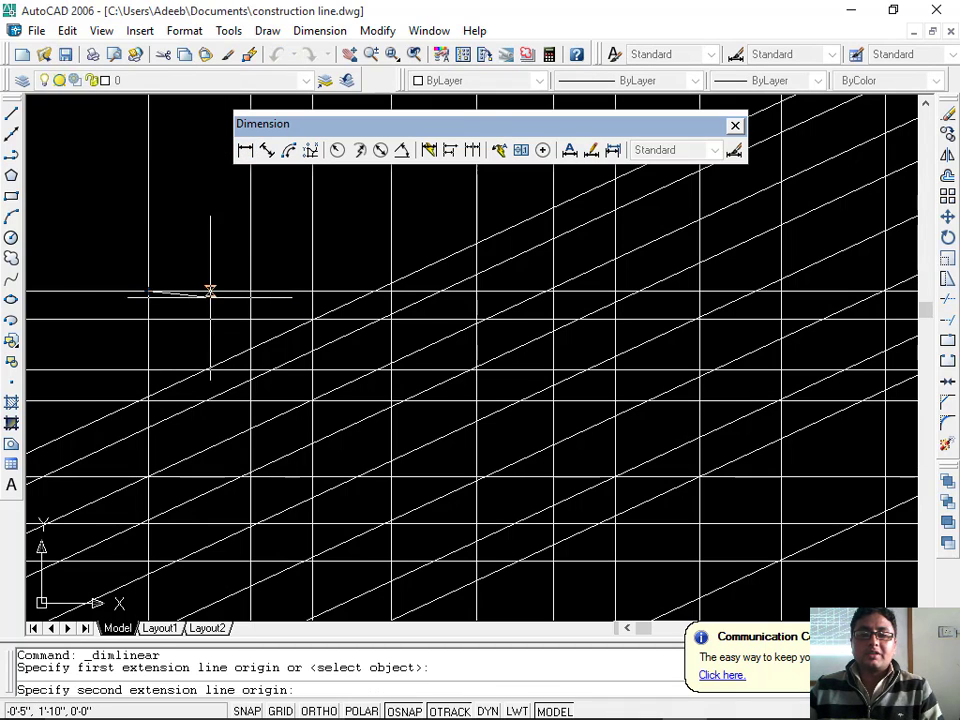
click(251, 291)
click(253, 260)
- Examine the new linear dimension's text and arrows close up and against the surrounding construction lines
scroll(200, 268, up, 6)
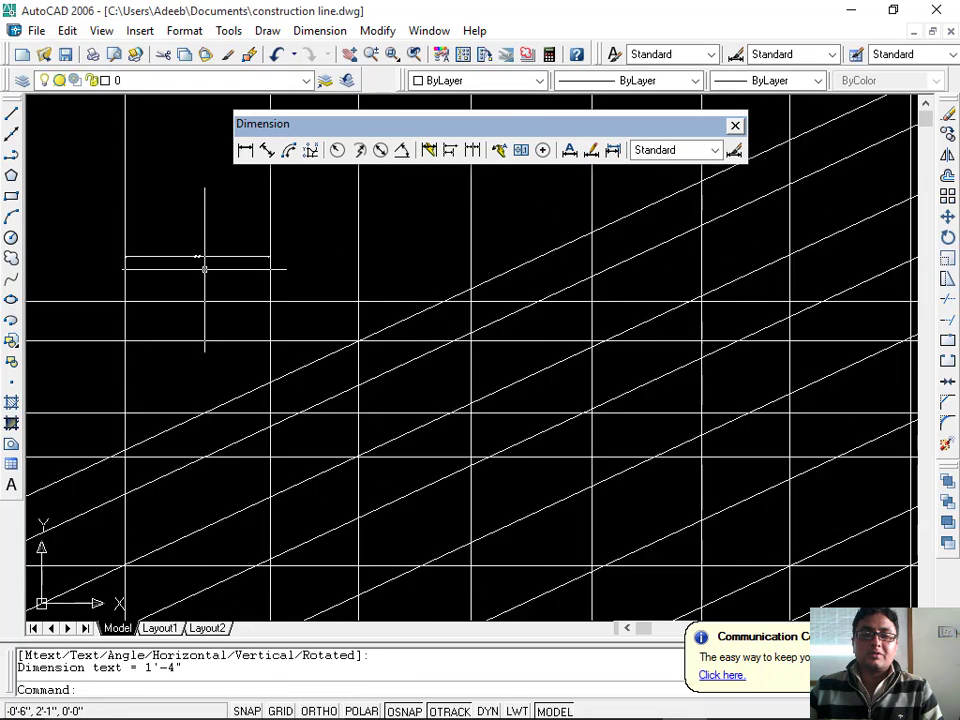
scroll(188, 280, down, 6)
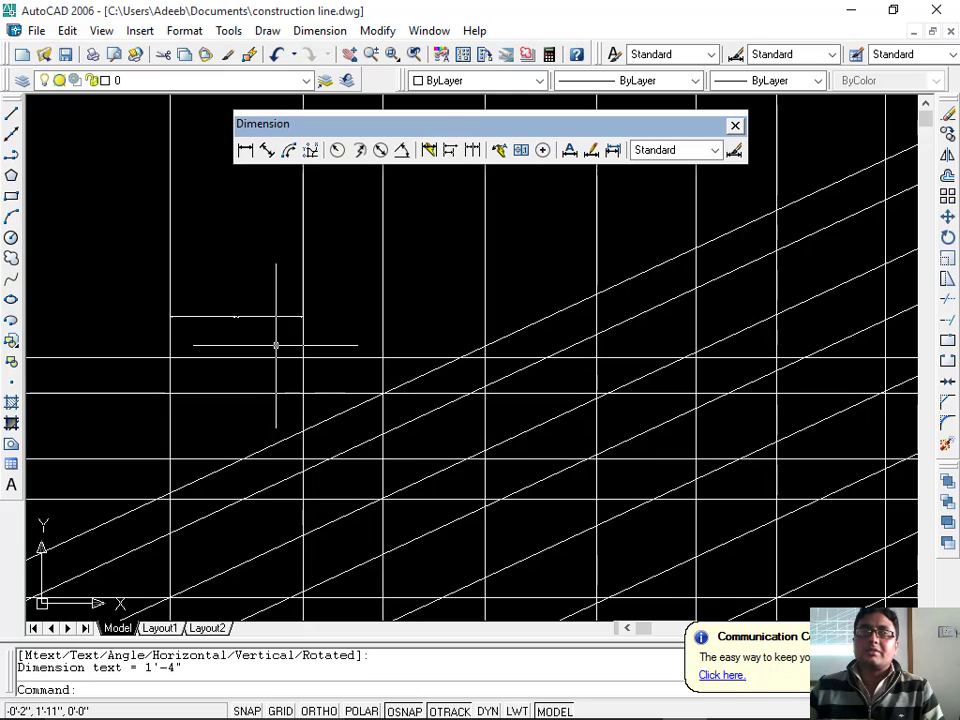
scroll(276, 345, down, 3)
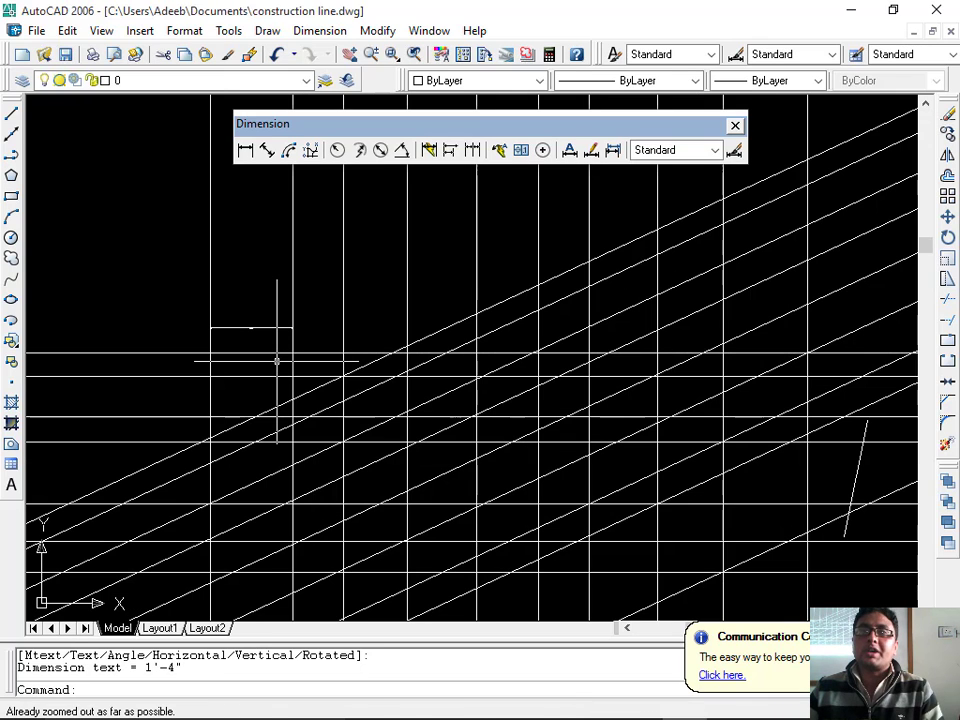
scroll(268, 334, up, 5)
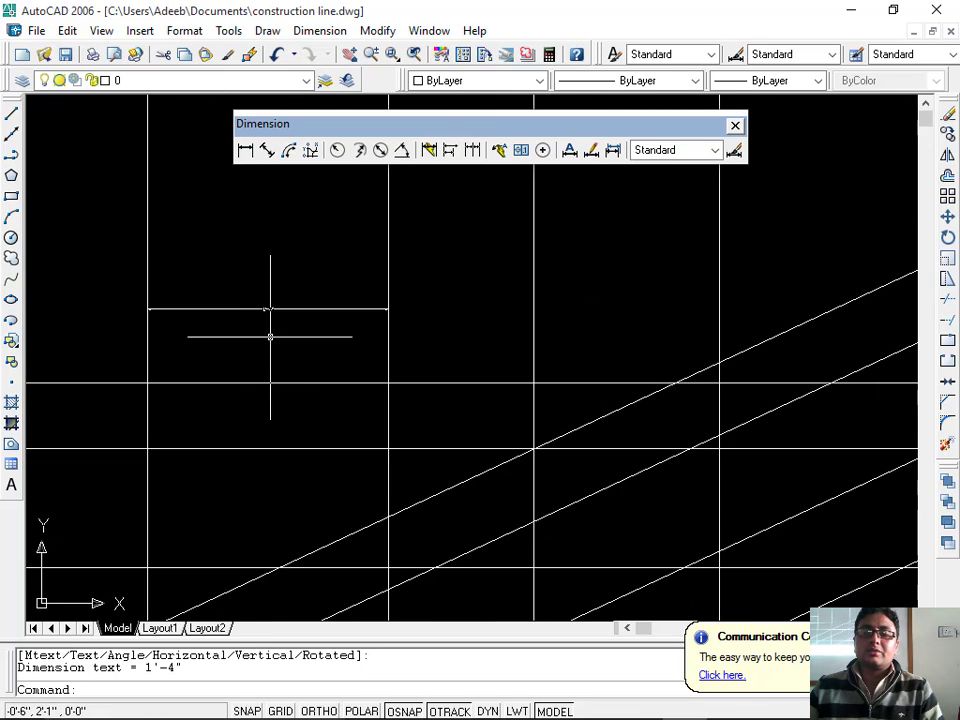
scroll(265, 309, down, 3)
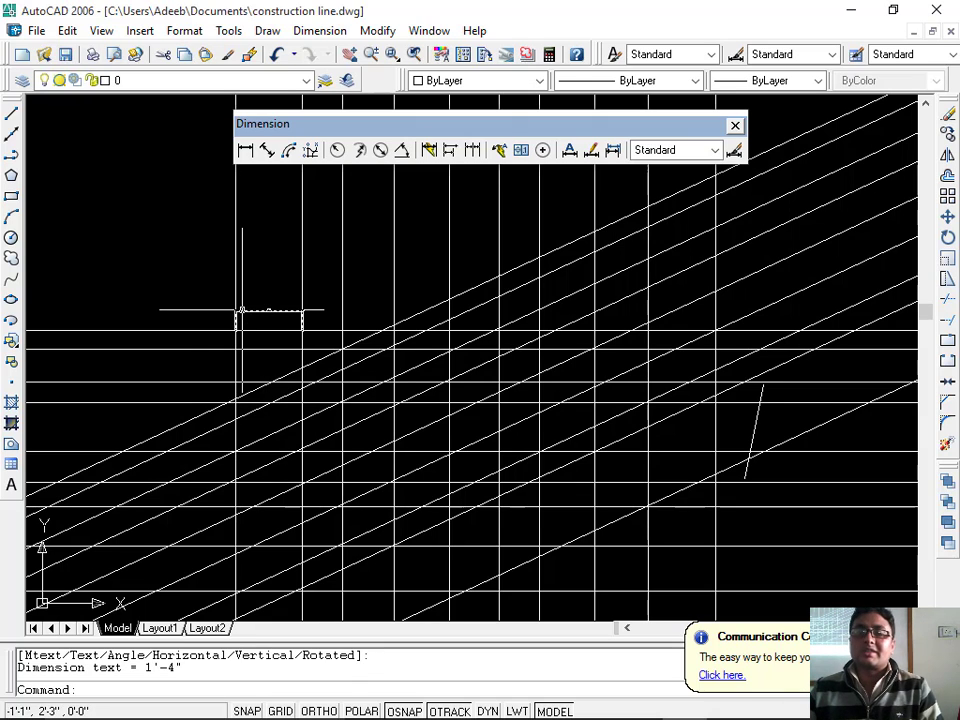
scroll(257, 298, up, 3)
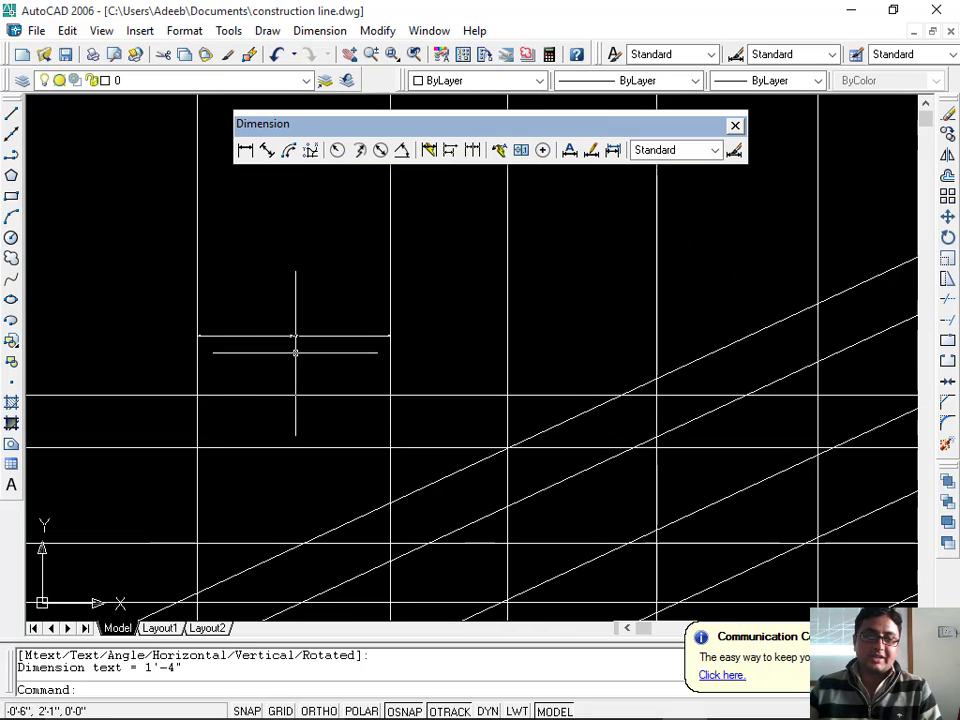
scroll(295, 352, up, 4)
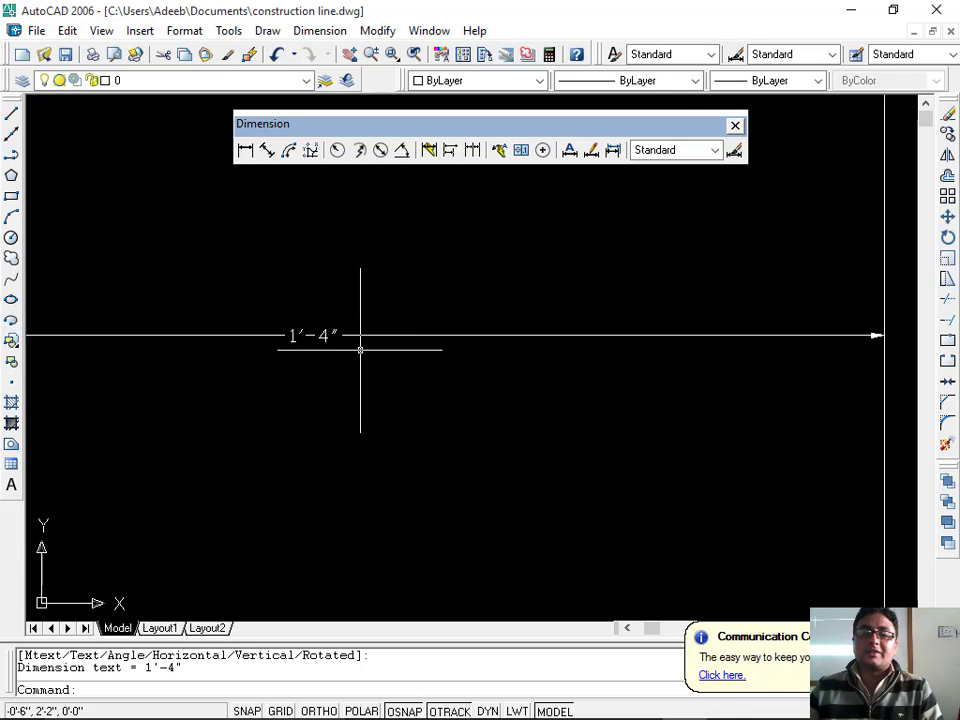
scroll(350, 347, down, 5)
scroll(373, 387, up, 5)
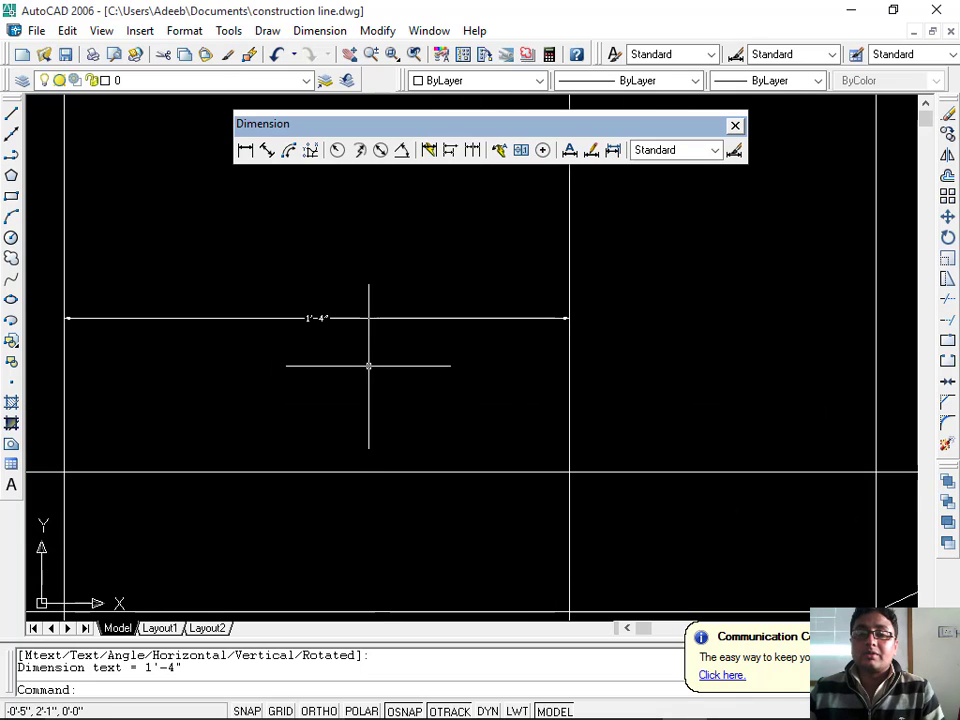
mouse_move(315, 315)
middle_down()
mouse_move(352, 397)
mouse_move(366, 370)
middle_up()
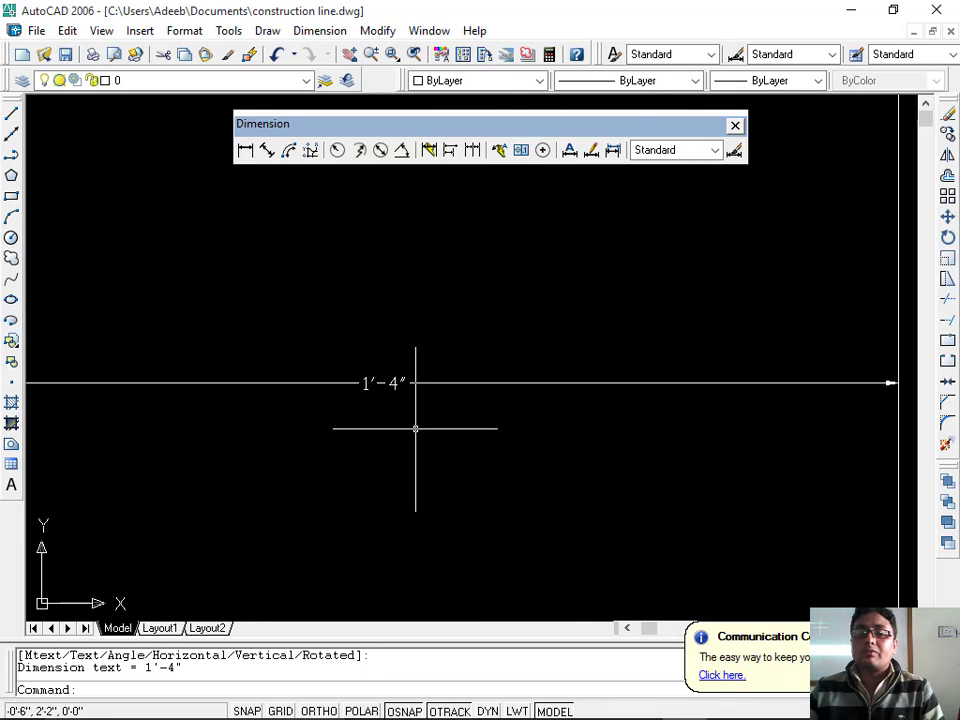
- Erase the linear dimension between the two leftmost vertical construction lines
click(437, 382)
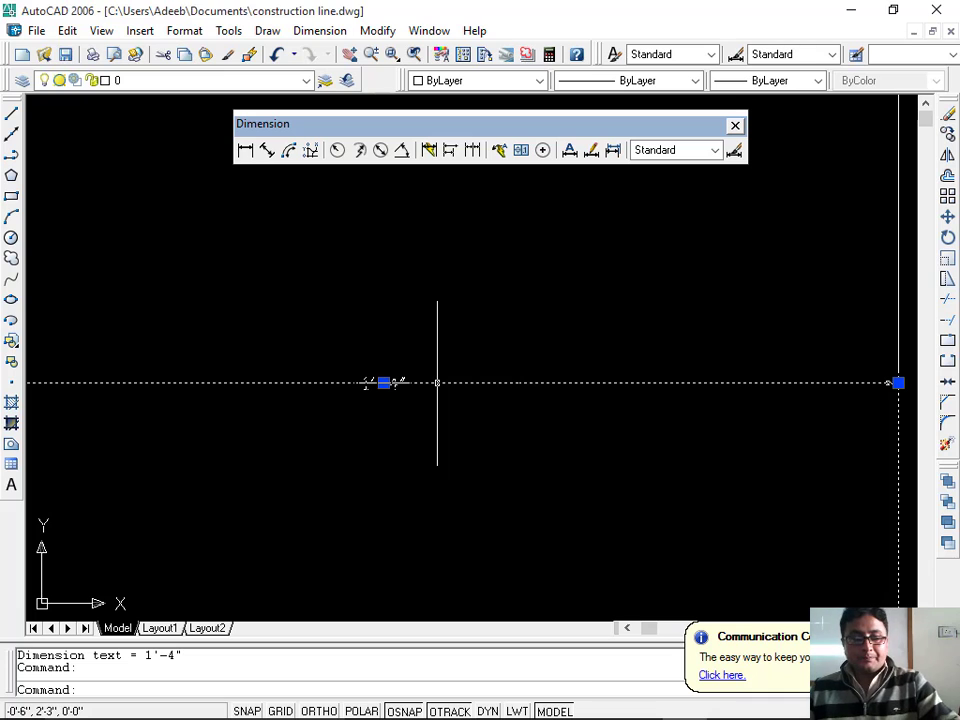
key(space)
scroll(437, 382, down, 5)
middle_drag(437, 382, 344, 358)
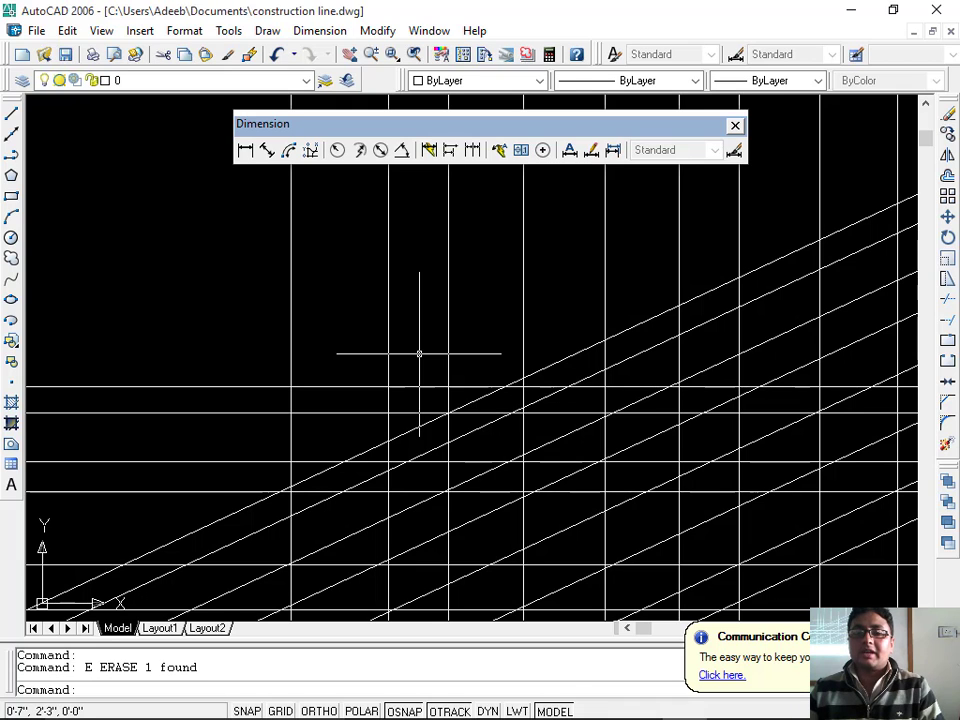
- Zoom to the drawing extents and look over the whole pattern of crossing construction lines
scroll(419, 353, down, 2)
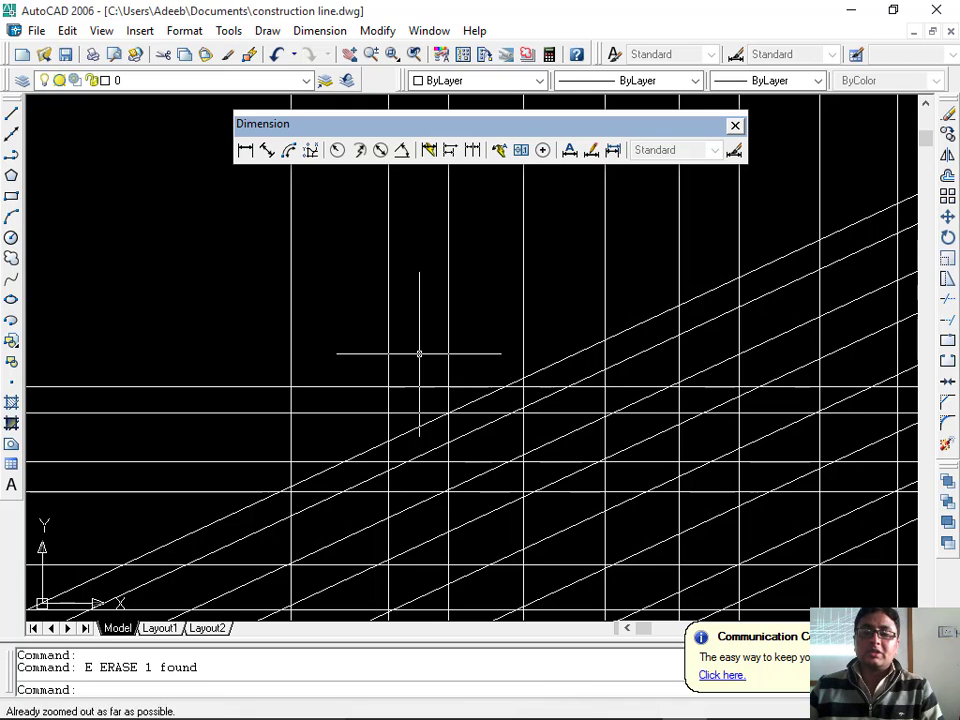
middle_drag(604, 411, 501, 543)
mouse_move(739, 339)
middle_down()
mouse_move(735, 454)
mouse_move(665, 331)
middle_up()
key(Escape)
key(Escape)
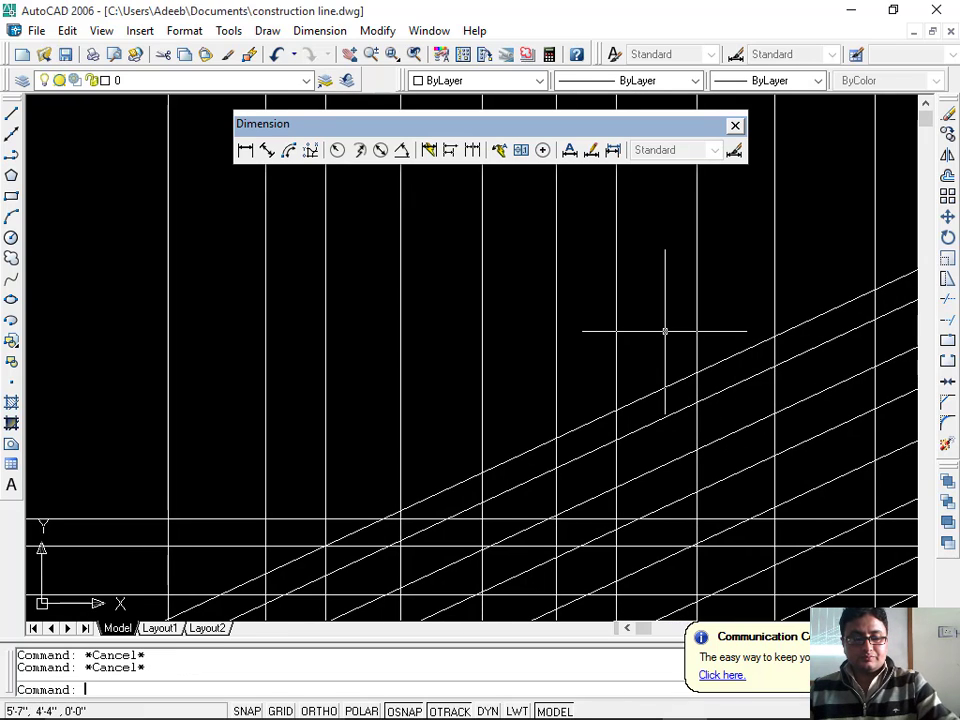
text(z)
key(Return)
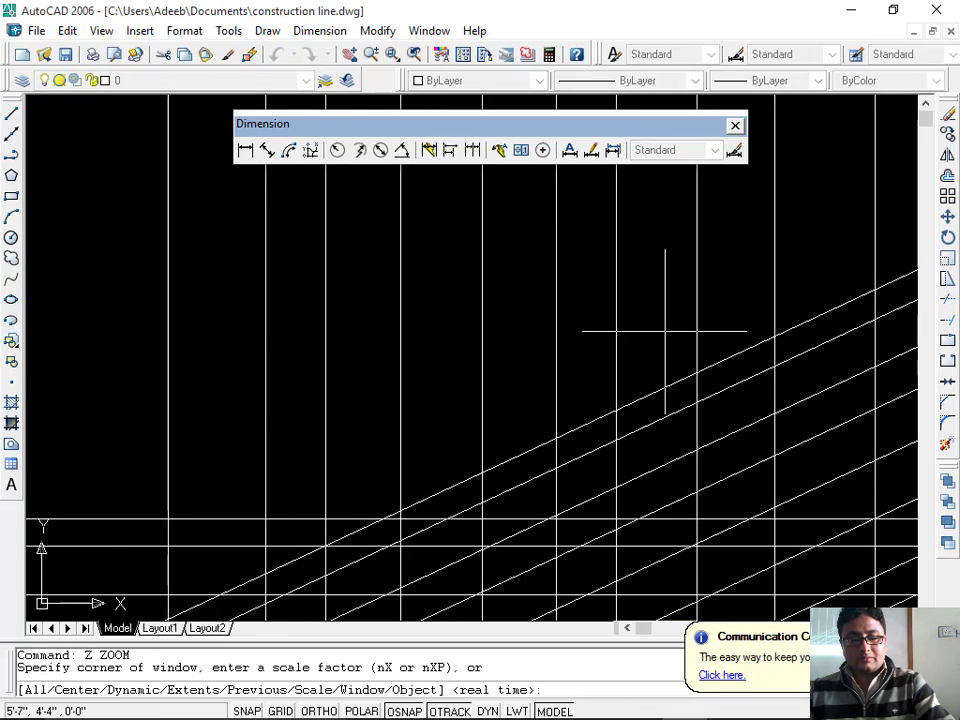
key(Return)
scroll(665, 331, down, 5)
mouse_move(665, 331)
middle_down()
mouse_move(653, 465)
mouse_move(709, 471)
middle_up()
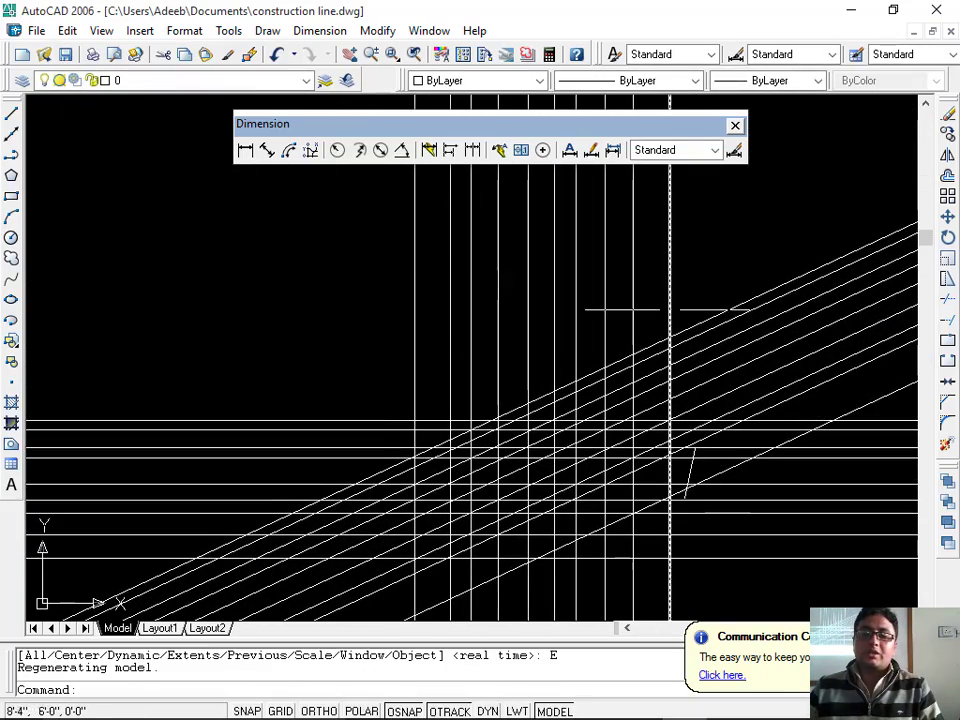
middle_drag(611, 458, 598, 383)
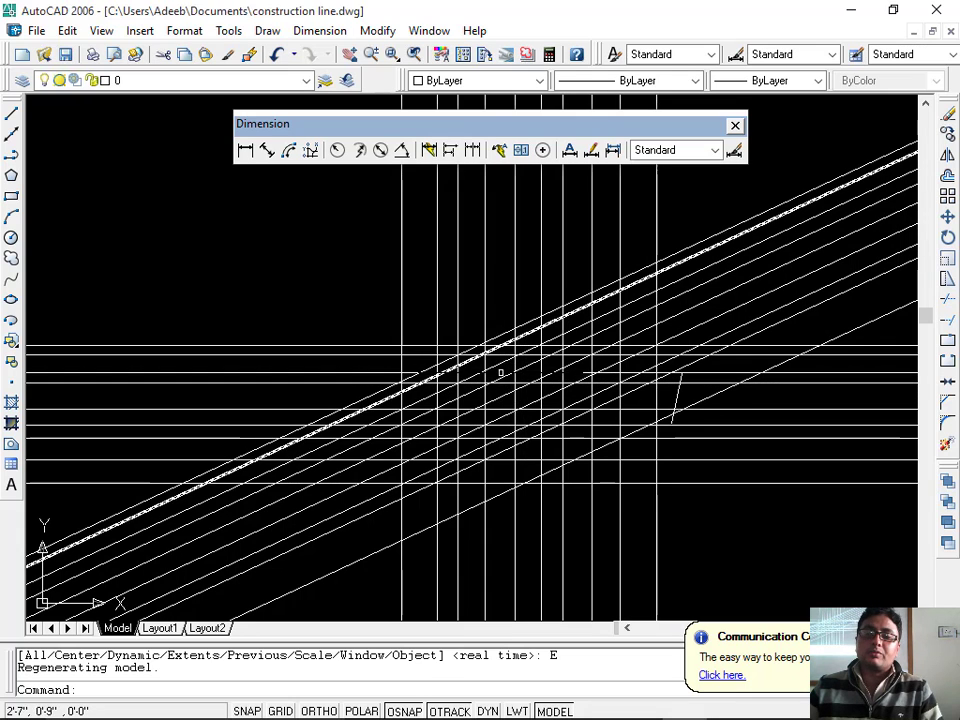
middle_drag(514, 350, 508, 437)
- Trim off the vertical construction lines above the grid, using all objects as cutting edges
key(Escape)
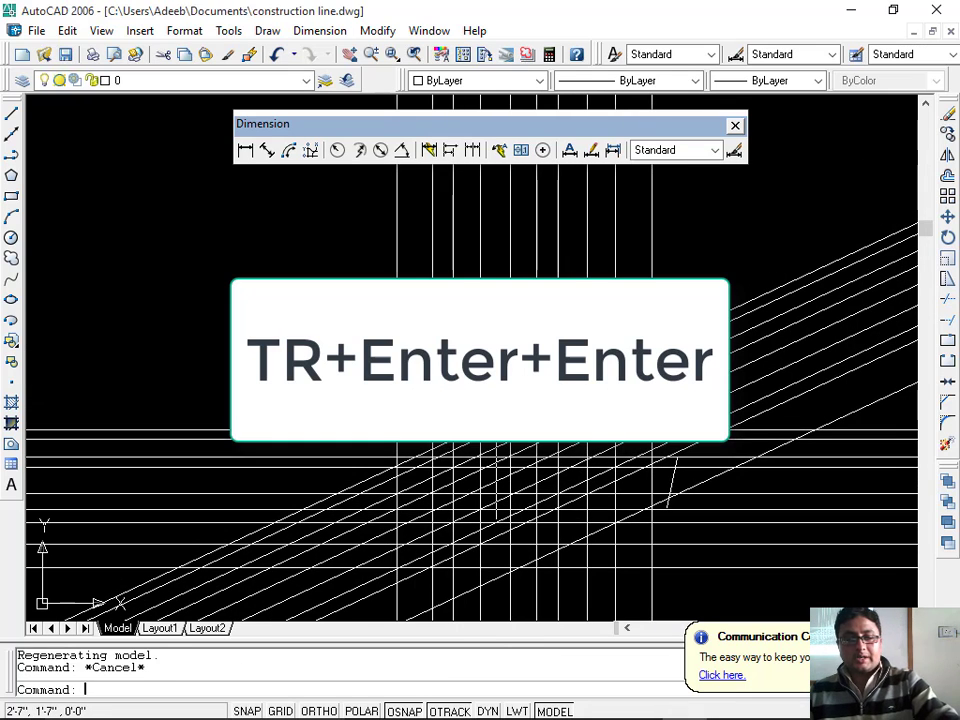
text(TR)
key(Return)
key(Return)
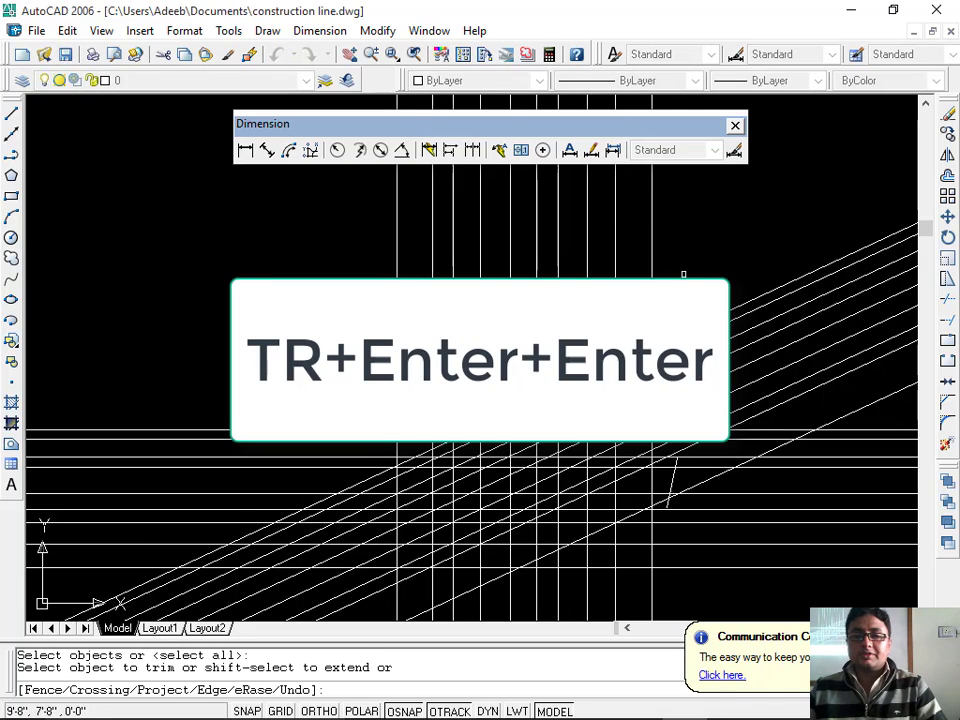
click(727, 204)
click(323, 287)
- Trim the horizontal and angled construction lines on the left side of the grid with crossing windows, and end the Trim command
middle_drag(366, 272, 450, 153)
click(378, 211)
click(333, 600)
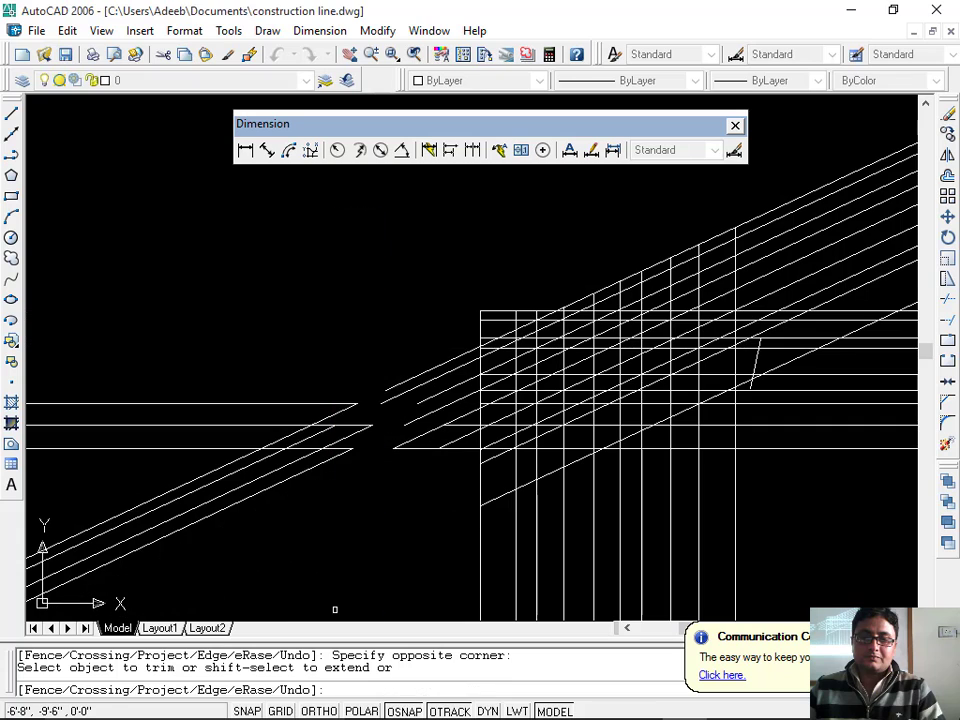
scroll(375, 525, down, 1)
click(392, 242)
click(184, 559)
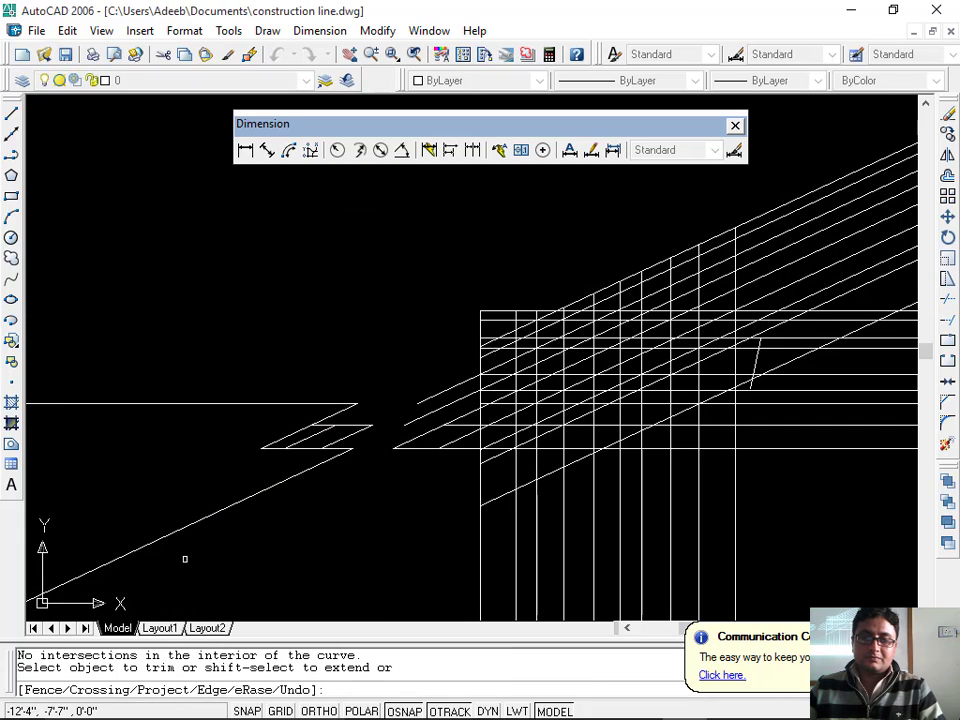
click(268, 534)
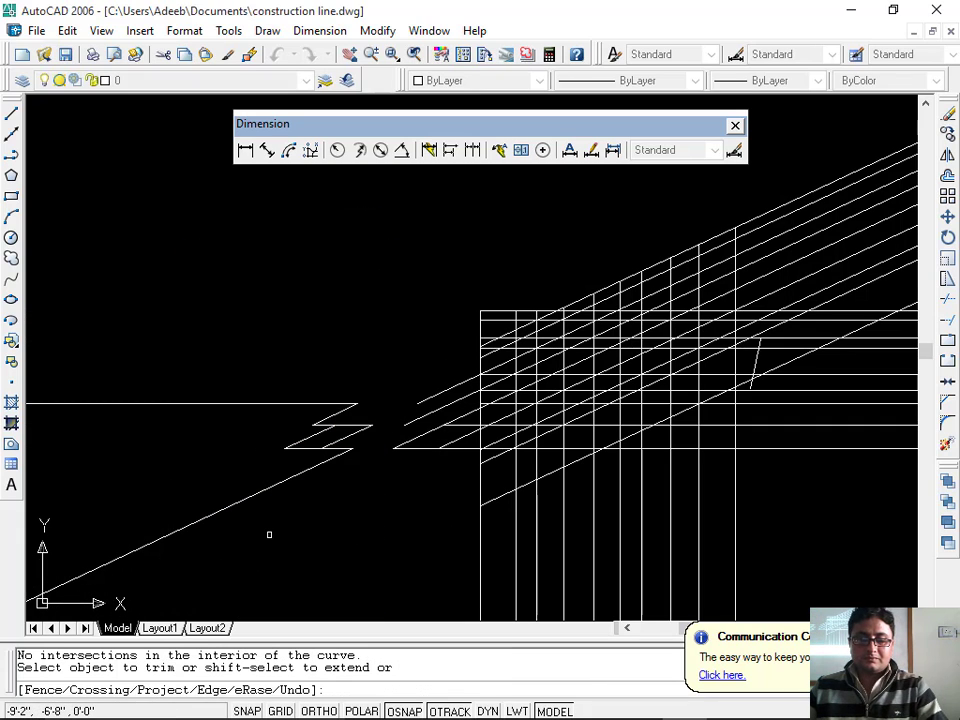
key(Return)
key(Escape)
key(Escape)
text(RT)
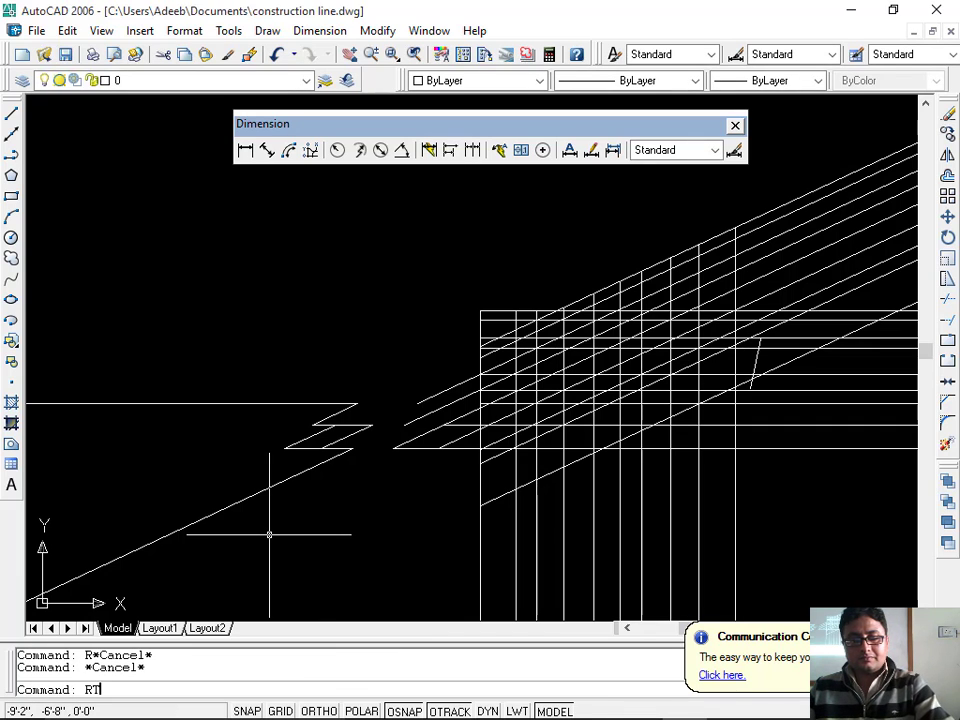
key(Return)
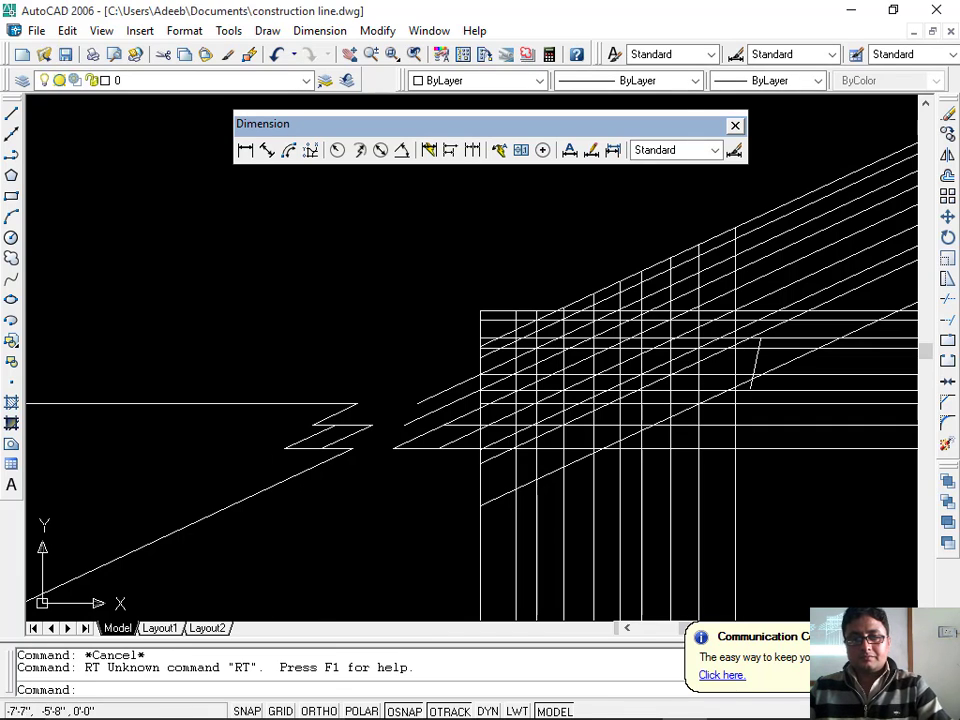
scroll(563, 455, down, 1)
middle_drag(563, 455, 231, 402)
middle_drag(694, 417, 666, 620)
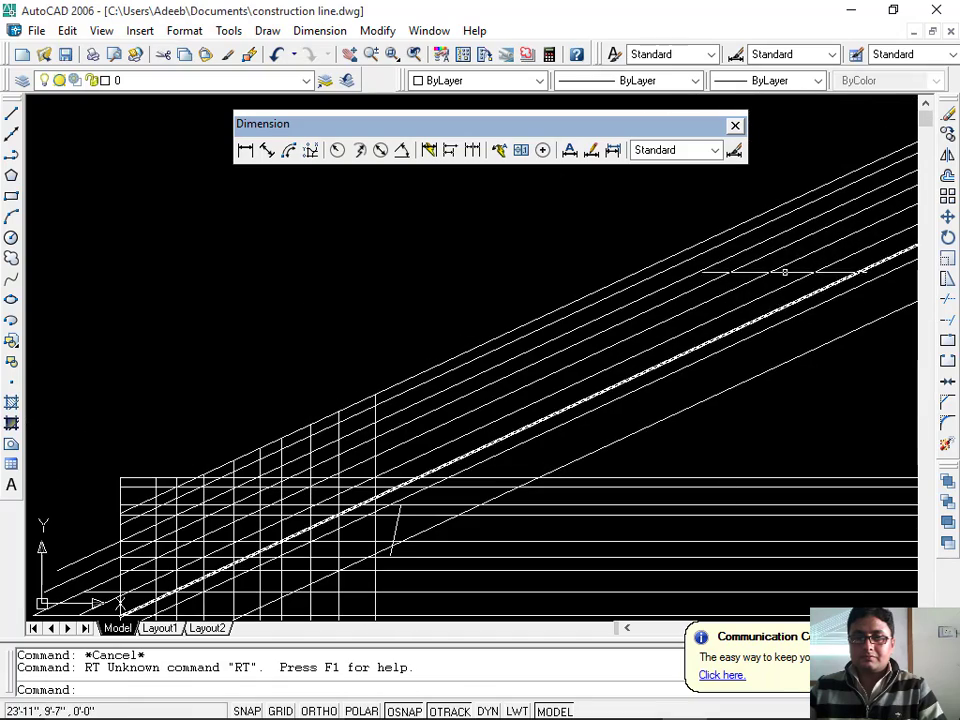
click(776, 204)
click(569, 585)
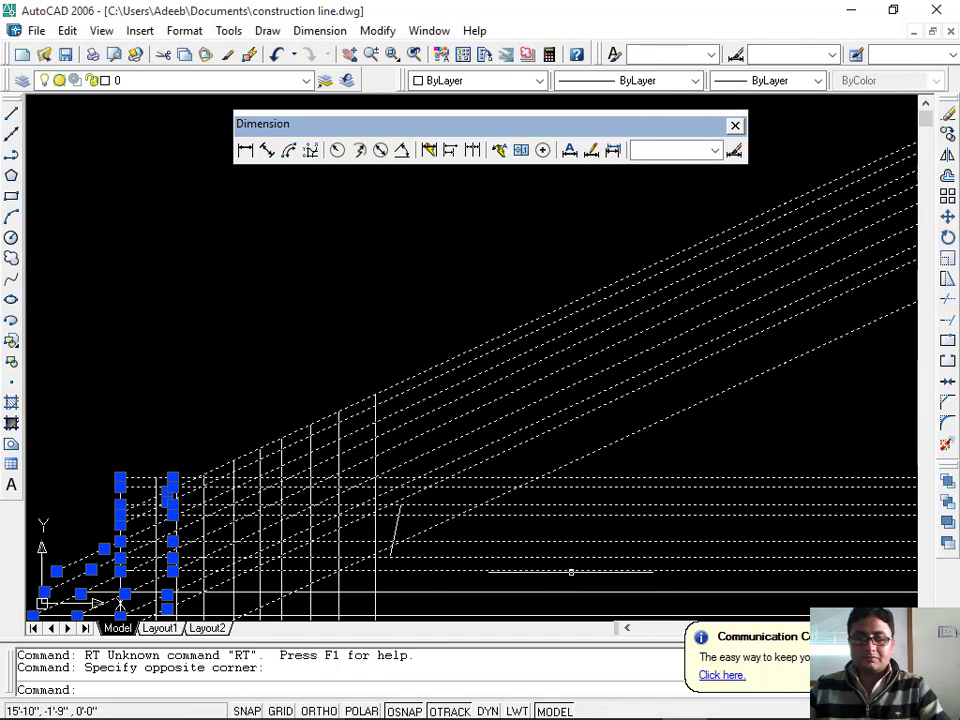
key(Escape)
key(Escape)
scroll(614, 437, down, 3)
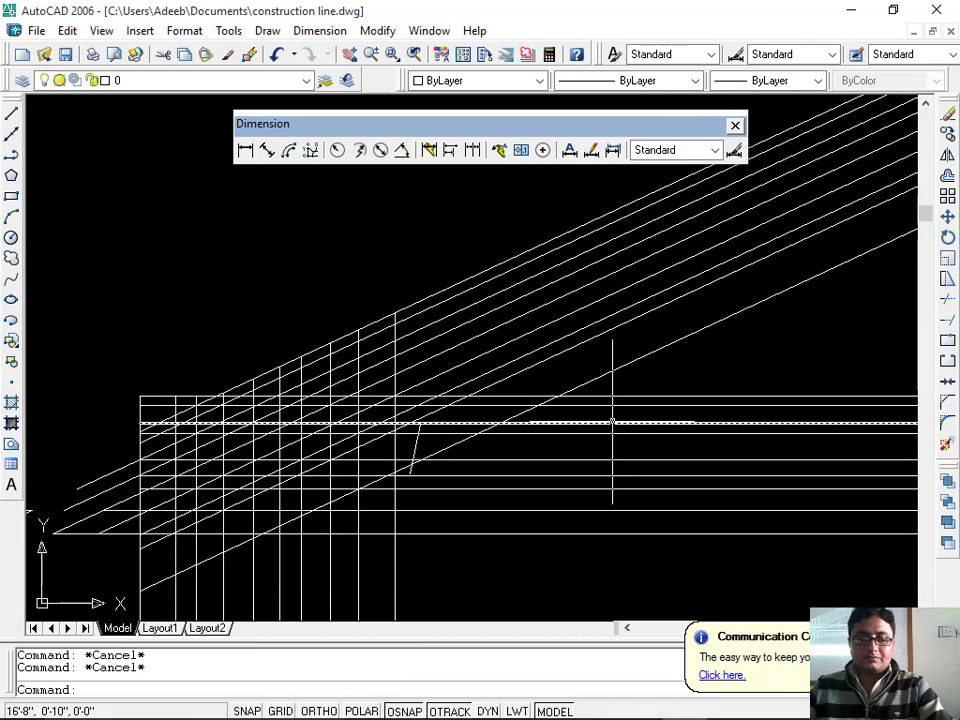
- Trim off the horizontal and angled construction lines to the right of the grid, using all objects as cutting edges
text(TR)
key(Return)
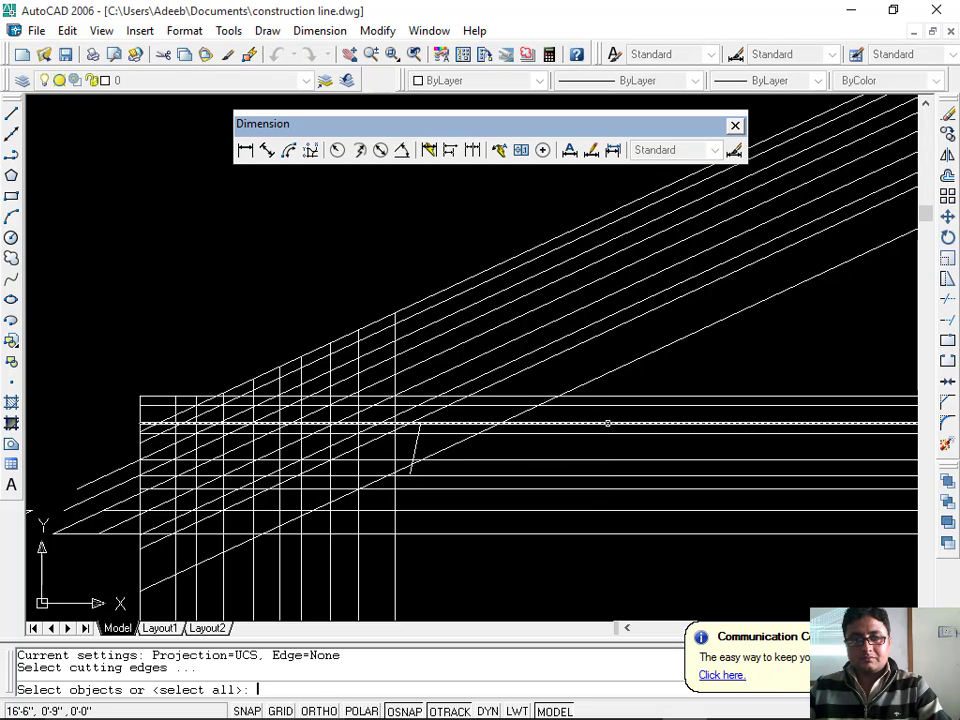
key(Return)
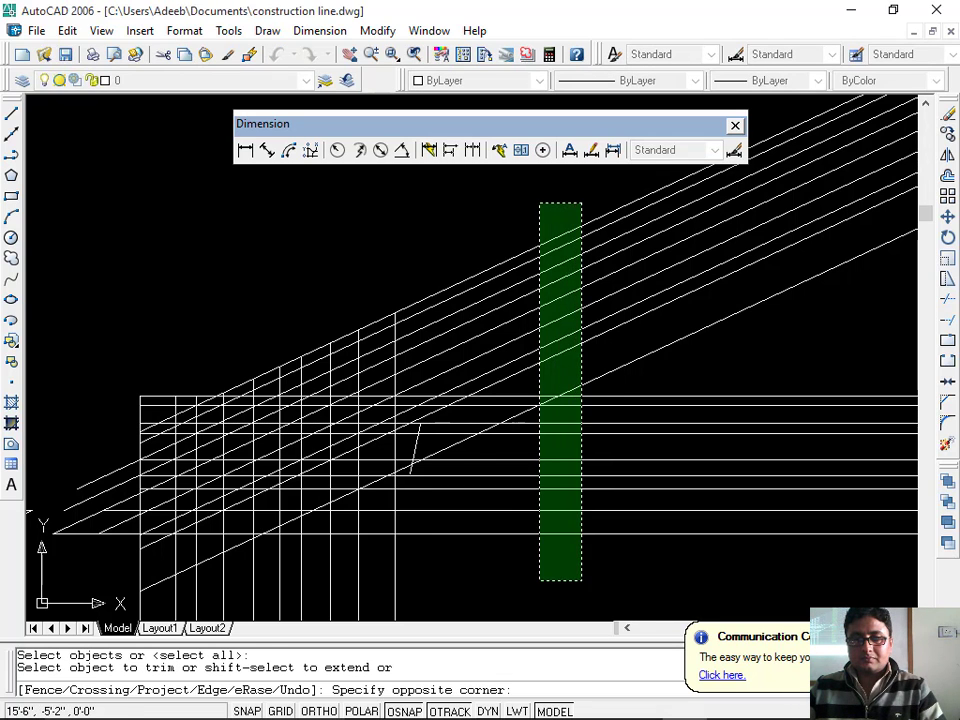
click(583, 581)
- Trim off the lower ends of the vertical construction lines beneath the grid with a crossing window
scroll(568, 484, down, 1)
middle_drag(569, 477, 796, 287)
click(673, 361)
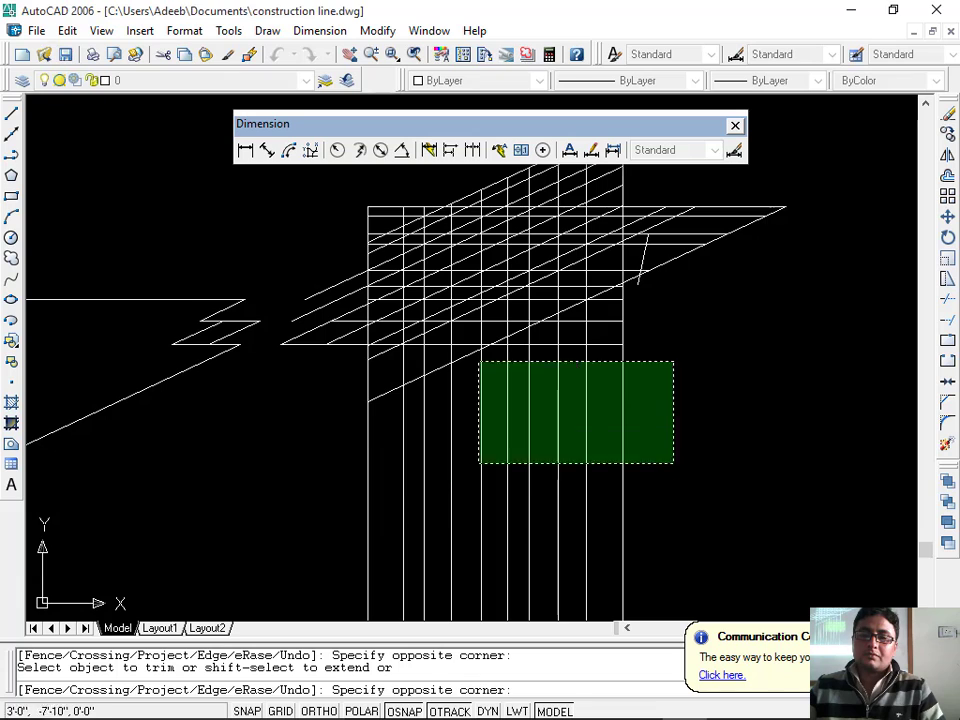
click(360, 549)
- Move the Dimension toolbar below the grid and trim the stray line pieces left of the grid with a crossing window
drag(234, 157, 170, 405)
drag(258, 376, 272, 514)
click(225, 183)
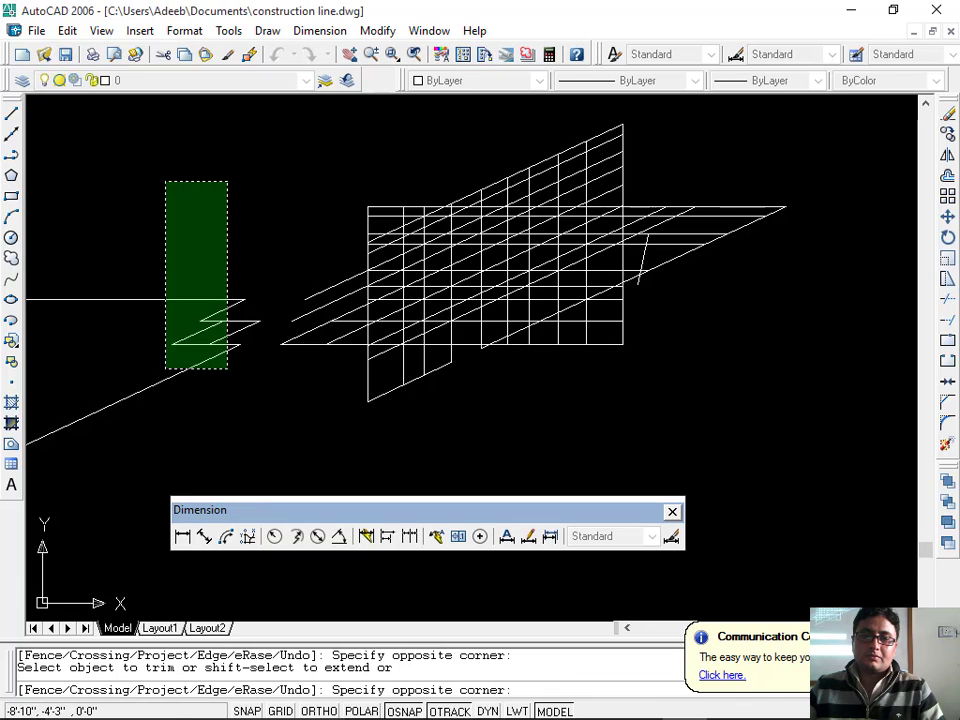
click(160, 398)
key(Escape)
key(Escape)
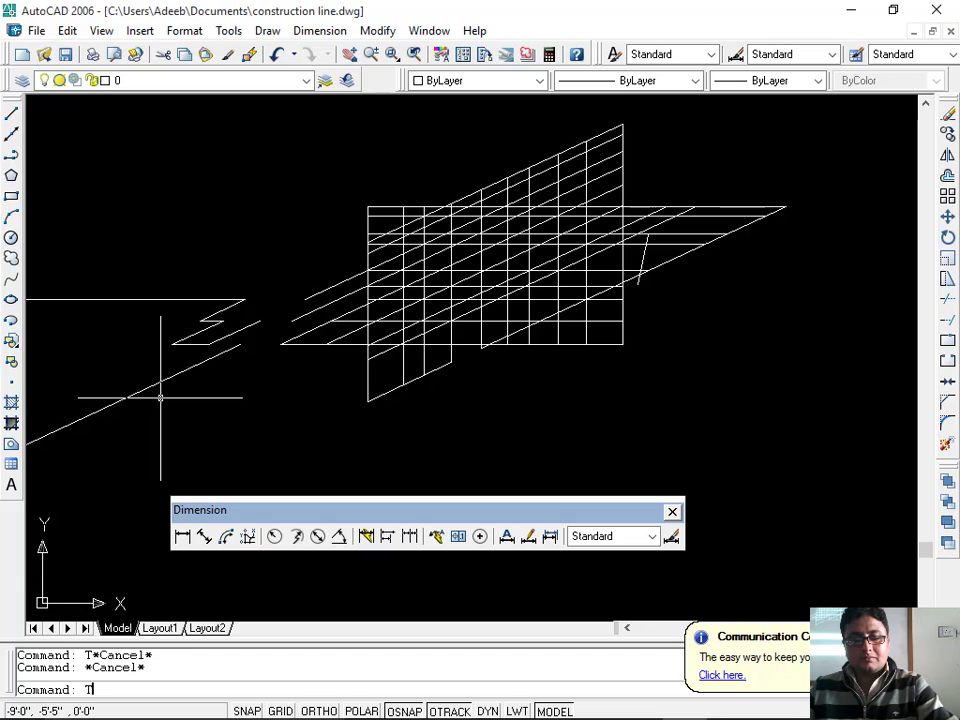
- Try to trim the remaining stray line pieces left of the grid, using all objects as cutting edges
text(TR)
key(Return)
key(Return)
click(240, 187)
click(156, 410)
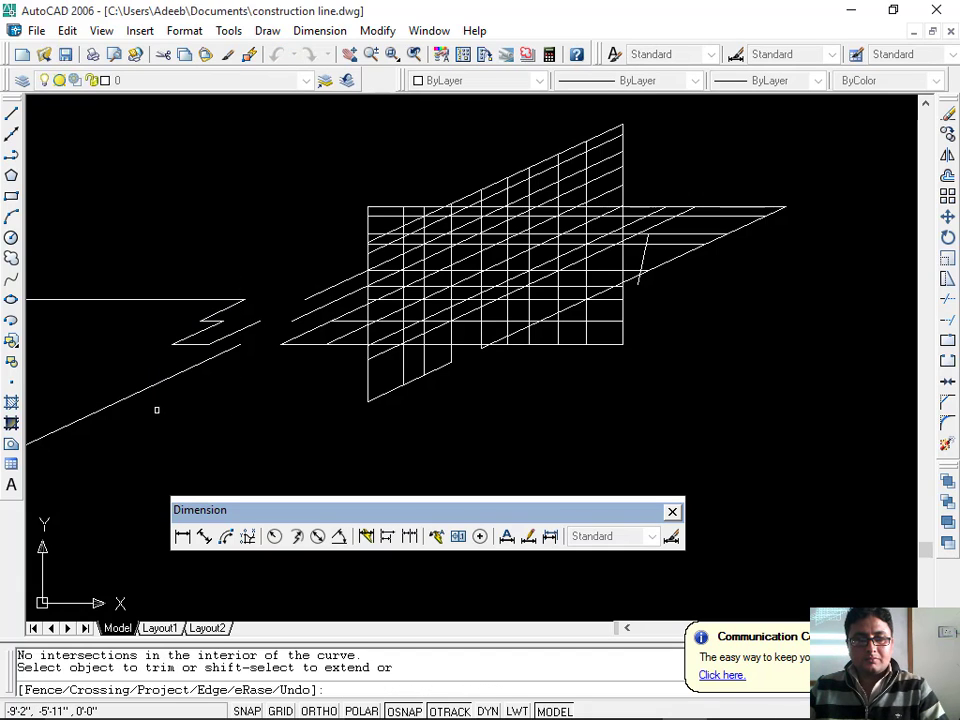
key(Escape)
key(Escape)
- Erase all the detached line pieces left of the grid
scroll(210, 326, down, 1)
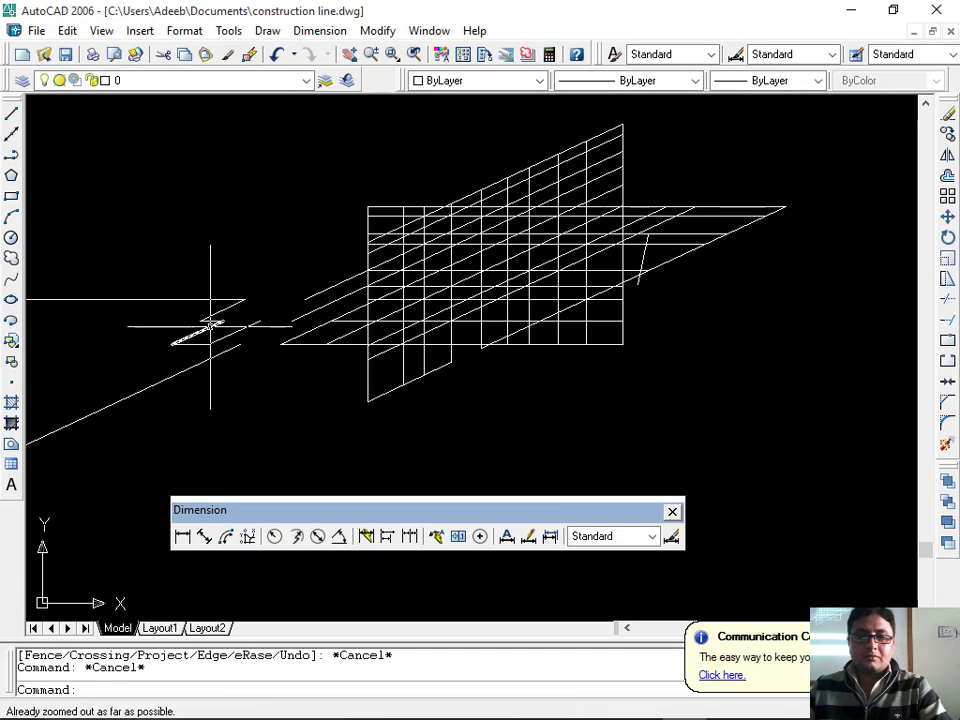
middle_drag(210, 285, 433, 293)
click(474, 229)
click(350, 415)
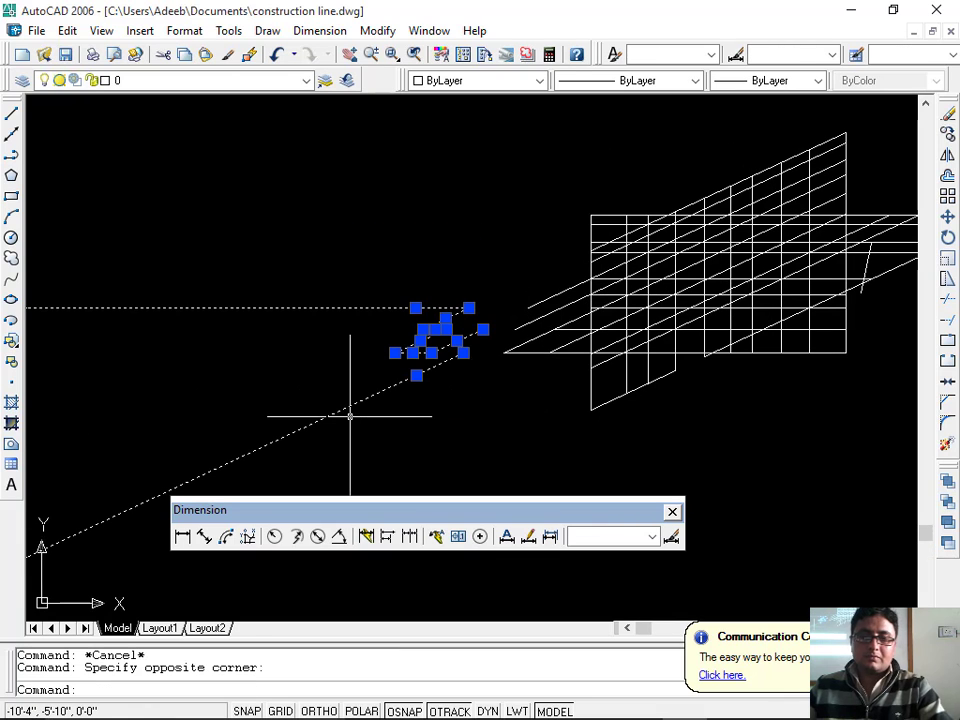
key(Return)
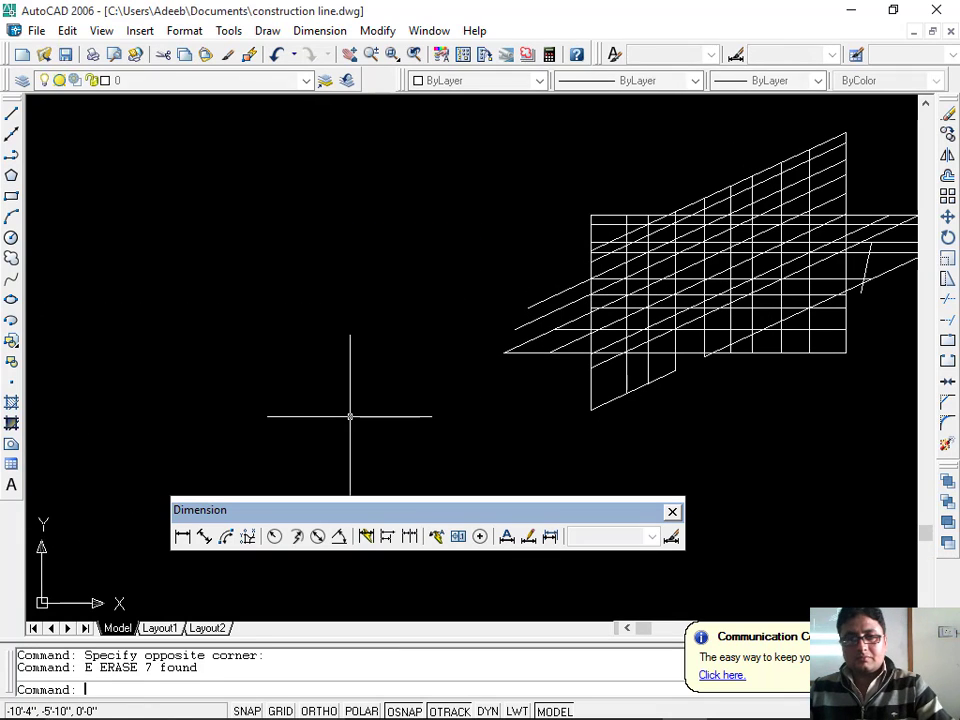
- Examine the trimmed grid up close and as a whole, including the line ends that still overhang it
scroll(415, 321, up, 3)
scroll(488, 296, up, 2)
mouse_move(488, 296)
middle_down()
mouse_move(557, 381)
mouse_move(510, 344)
mouse_move(540, 414)
mouse_move(604, 300)
mouse_move(608, 271)
mouse_move(592, 252)
middle_up()
scroll(608, 271, down, 4)
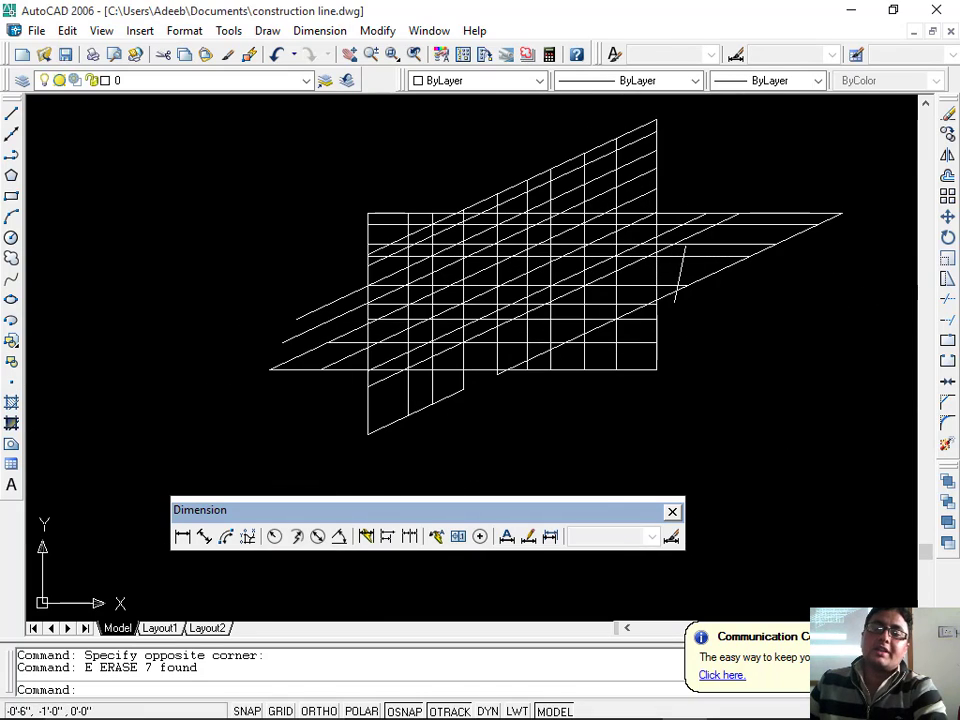
scroll(395, 287, up, 2)
scroll(395, 287, up, 2)
middle_drag(486, 300, 328, 417)
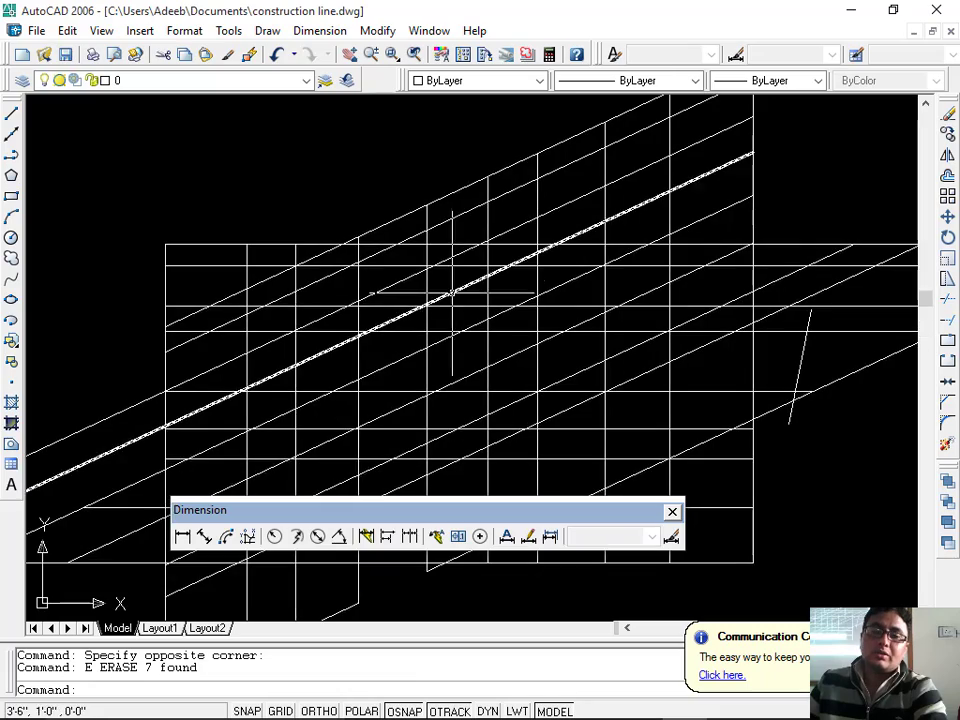
middle_drag(479, 259, 543, 186)
middle_drag(455, 271, 492, 173)
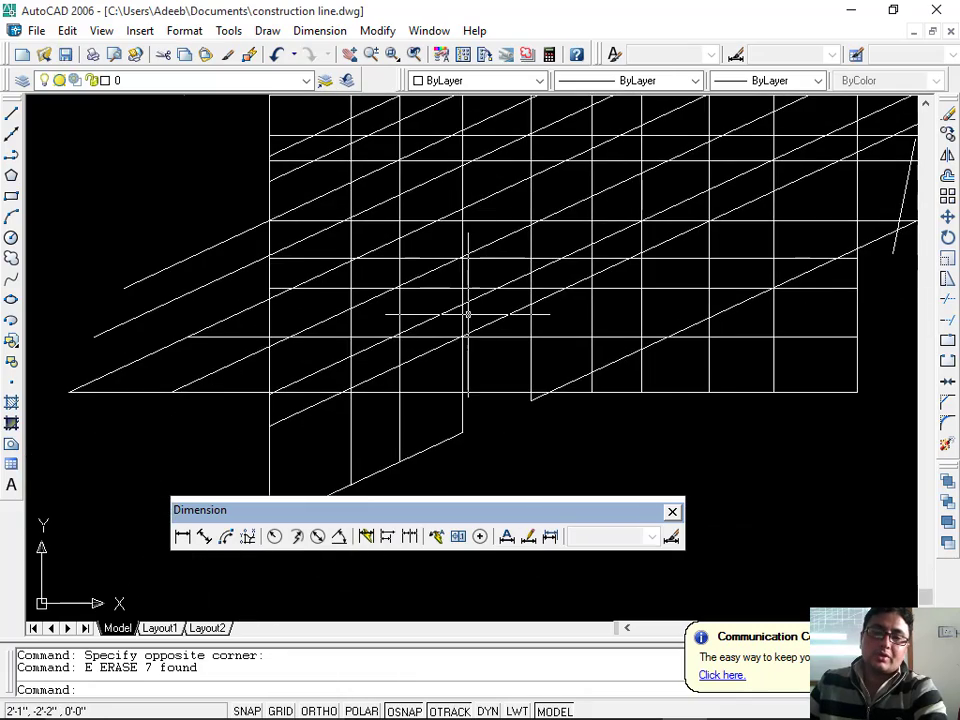
scroll(468, 314, up, 2)
scroll(468, 314, down, 2)
mouse_move(470, 316)
middle_down()
mouse_move(349, 467)
mouse_move(364, 401)
middle_up()
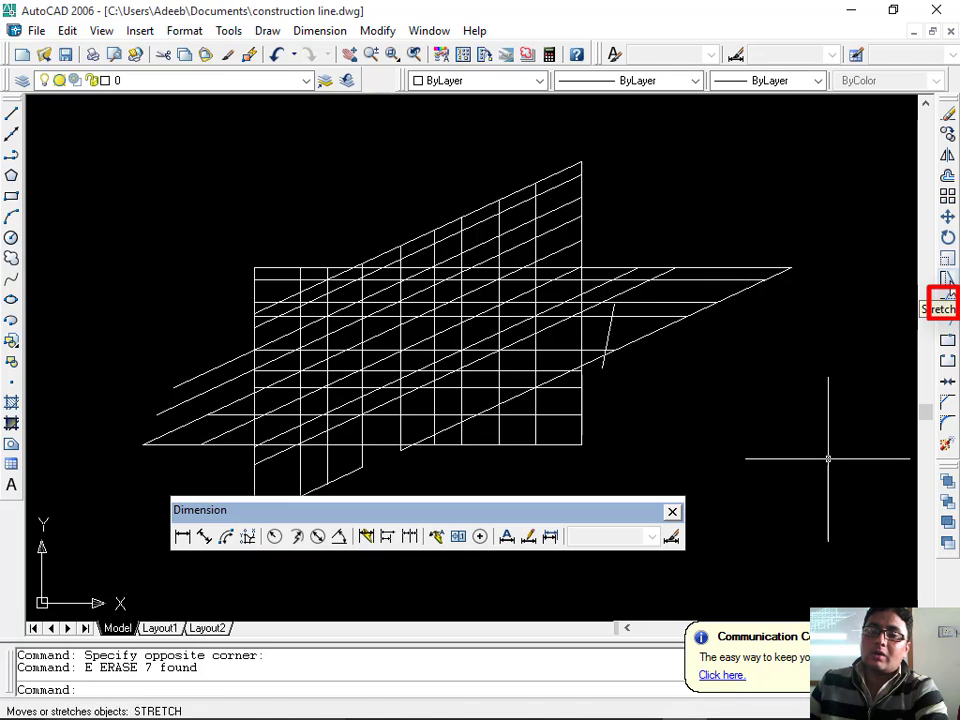
scroll(876, 324, down, 2)
mouse_move(881, 326)
middle_down()
mouse_move(859, 394)
mouse_move(866, 365)
middle_up()
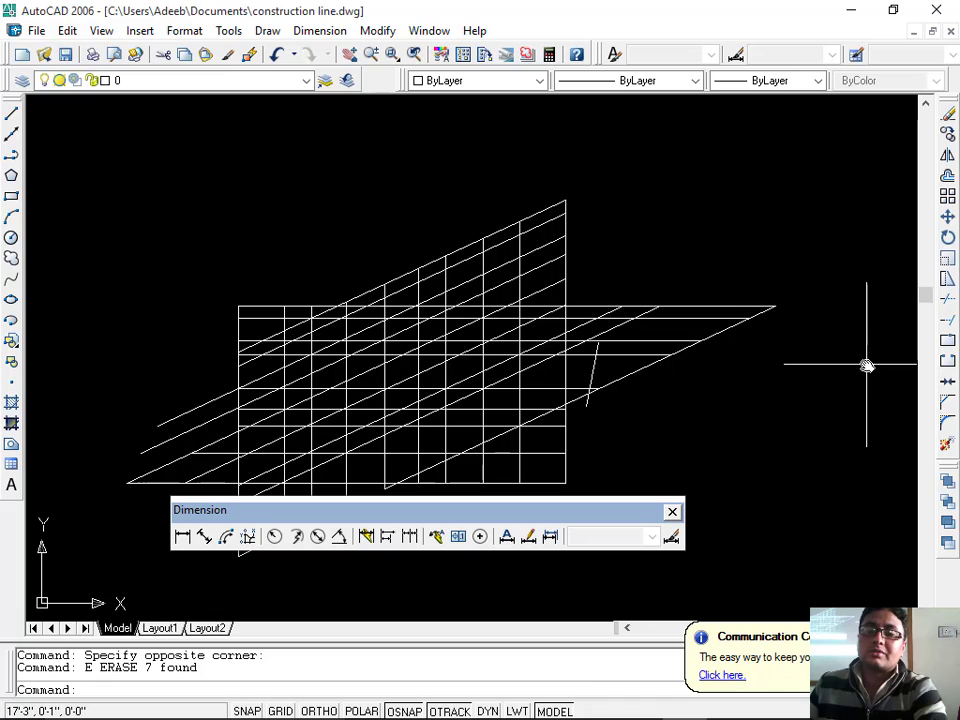
click(803, 187)
click(704, 396)
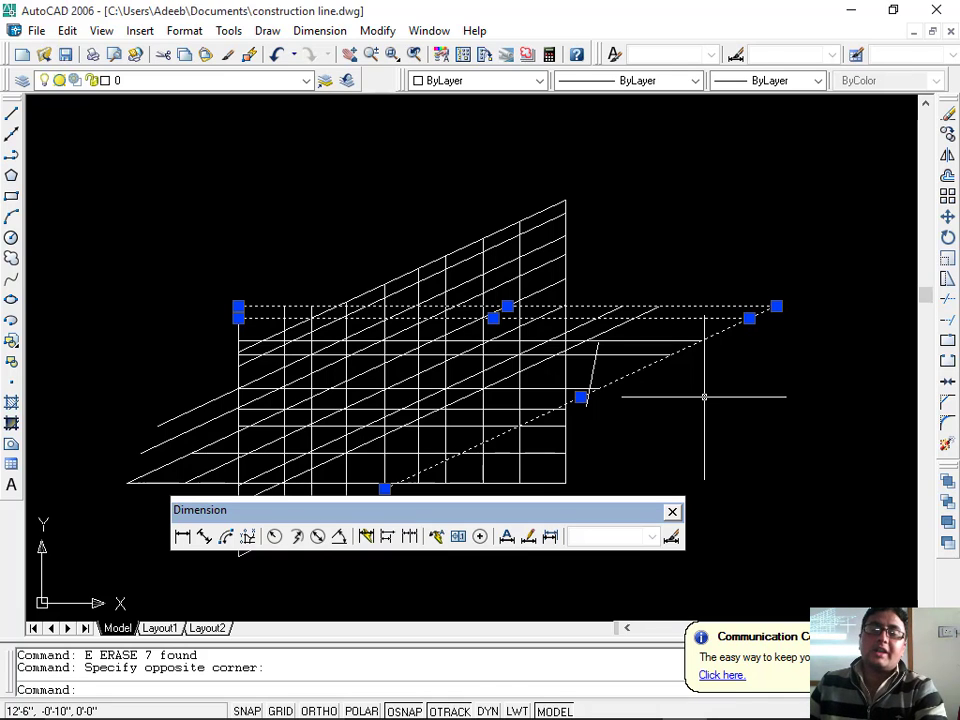
key(Escape)
key(Escape)
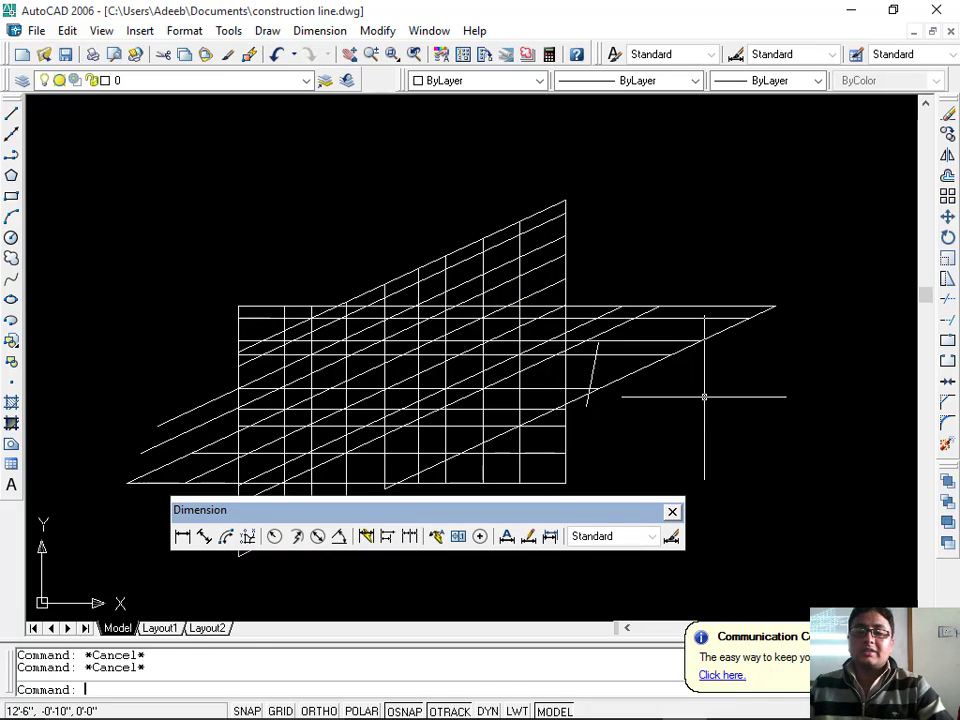
- Trim the horizontal and angled lines projecting to the right of the grid with crossing windows, using all objects as cutting edges
scroll(704, 396, down, 3)
middle_drag(704, 396, 696, 343)
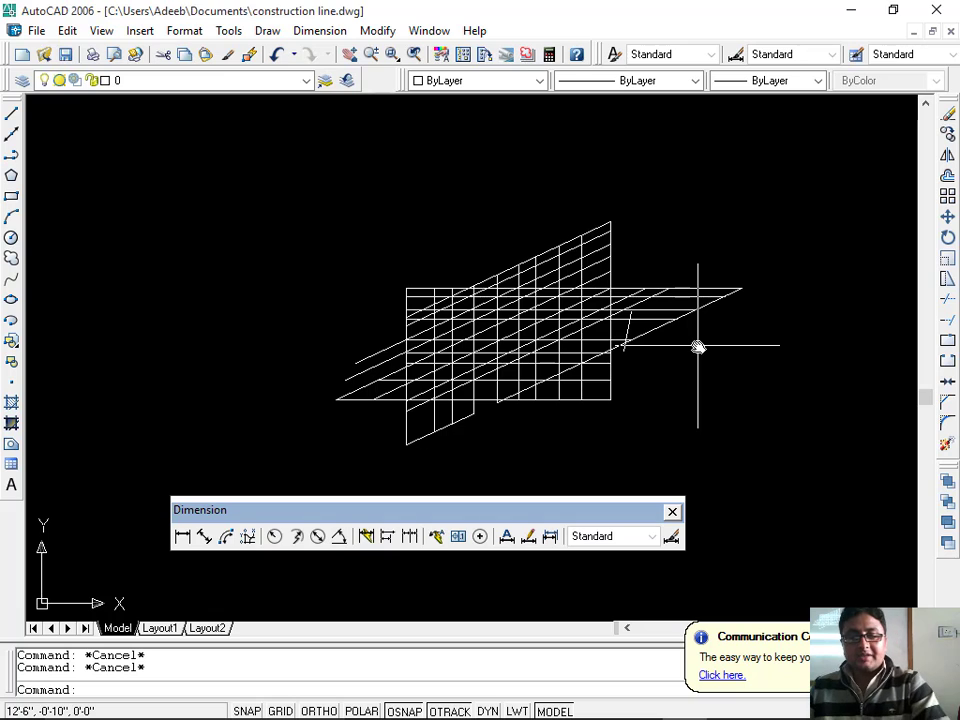
click(948, 302)
key(Return)
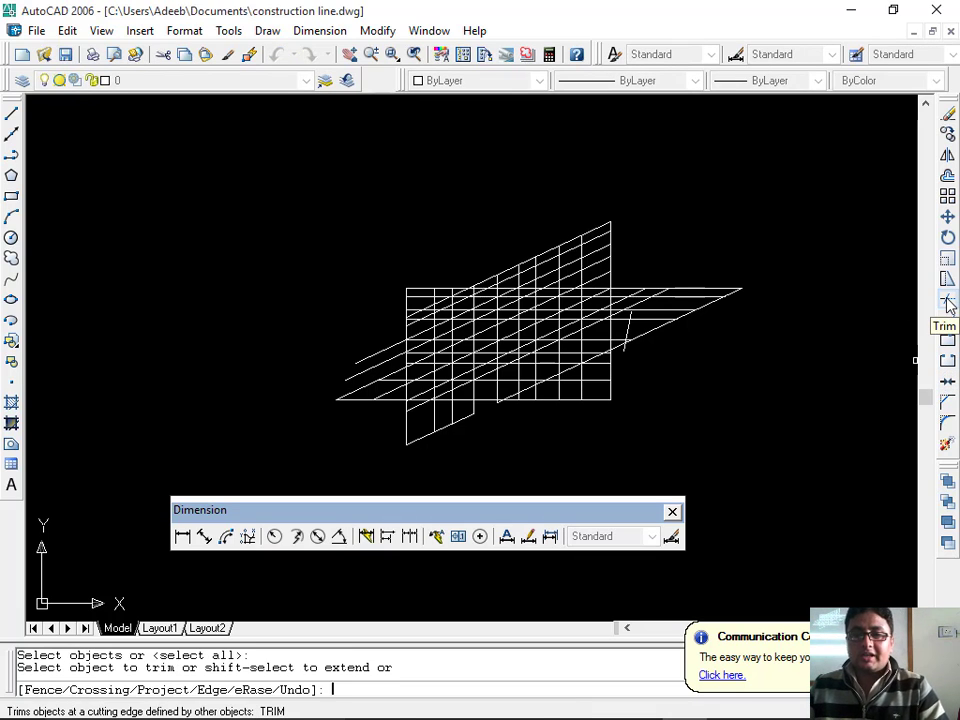
click(741, 256)
click(707, 353)
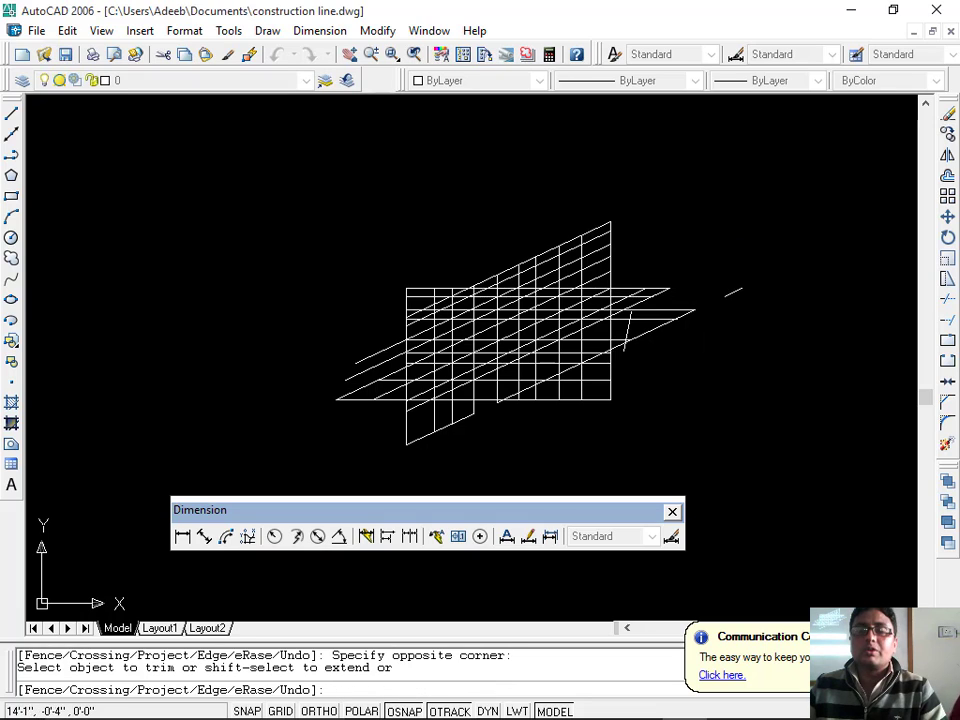
click(703, 246)
click(645, 358)
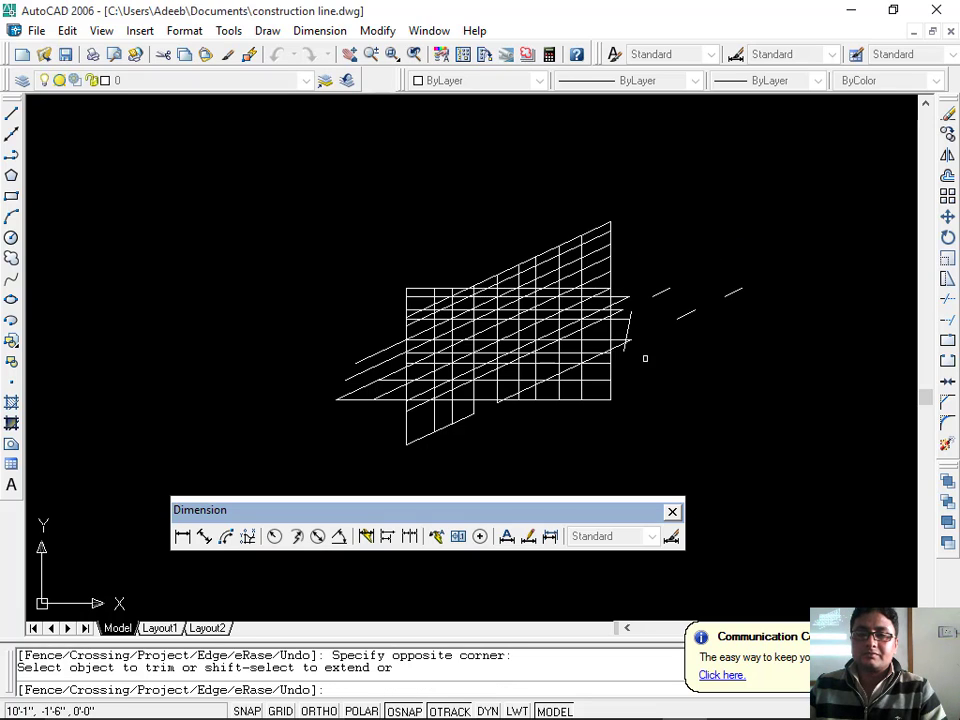
click(735, 224)
click(663, 348)
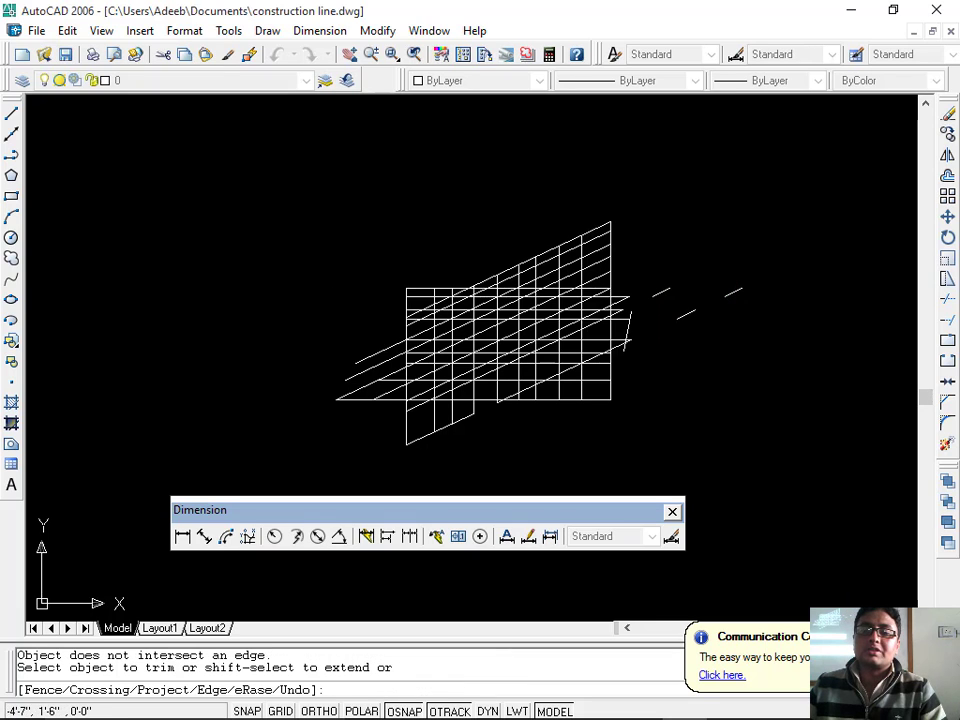
- Trim the horizontal and angled line ends projecting to the left of the grid with crossing windows
click(353, 300)
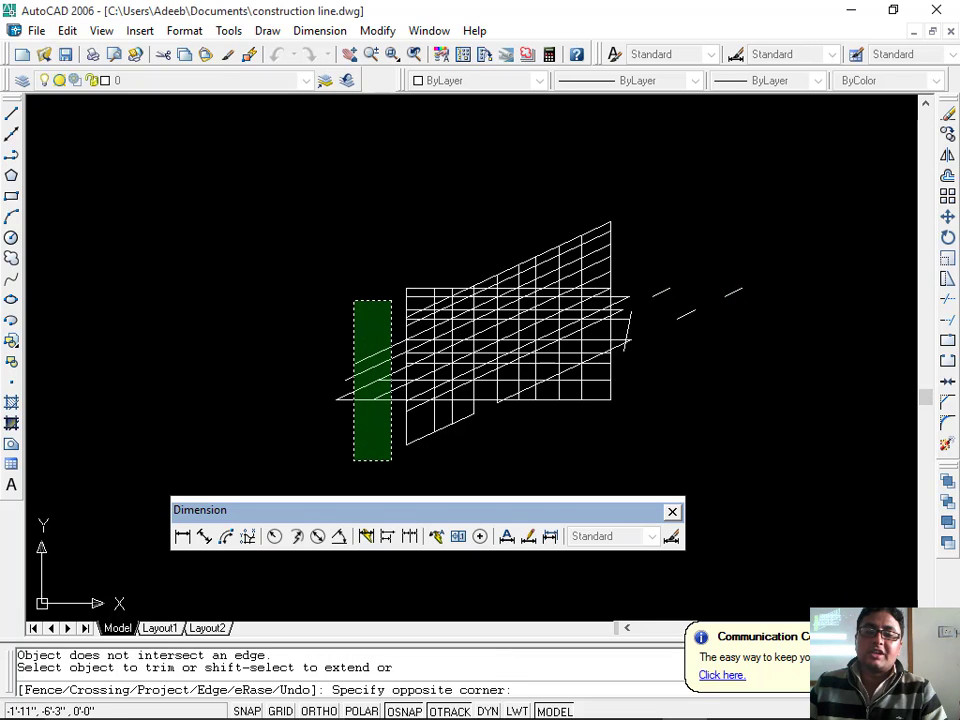
click(393, 465)
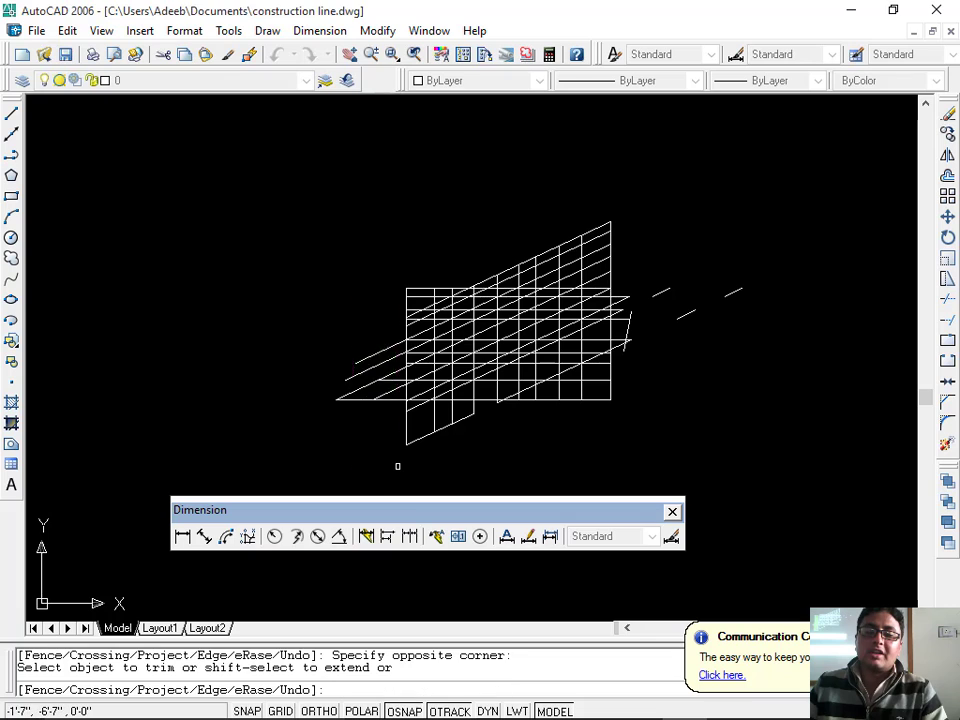
click(376, 341)
click(348, 414)
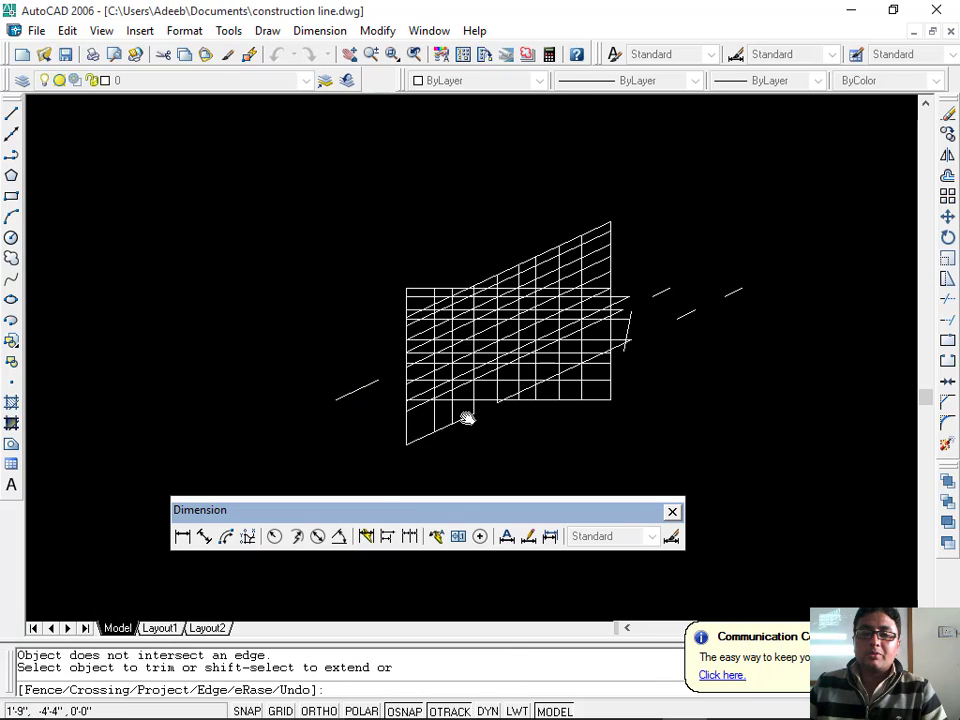
- Trim the vertical and angled line ends hanging beneath the grid's lower left part with a crossing window
scroll(466, 420, up, 3)
click(504, 368)
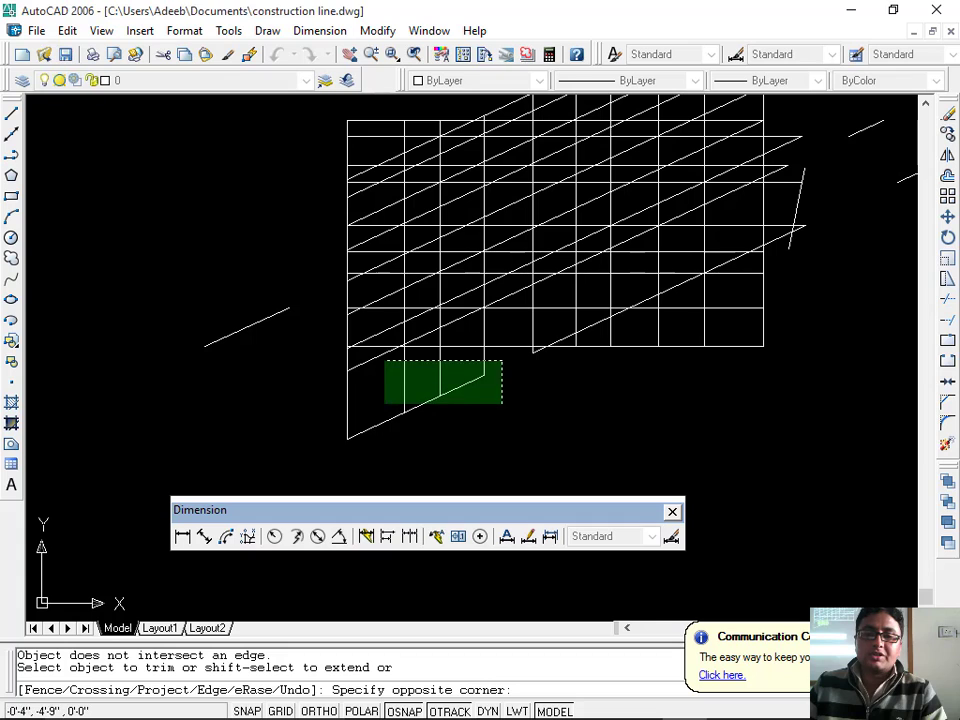
click(351, 446)
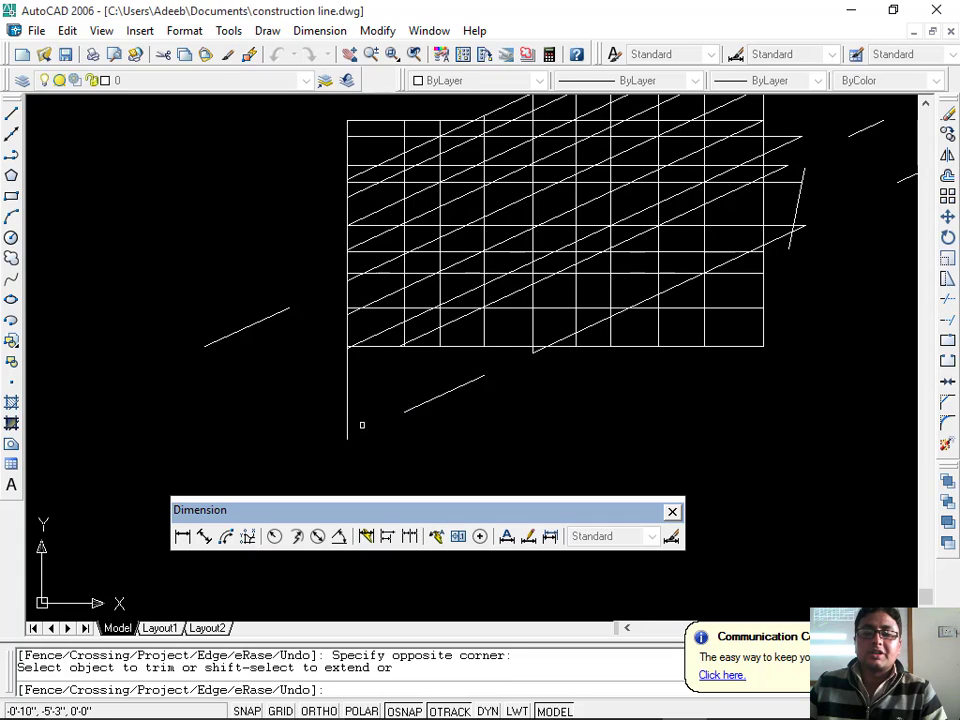
- Trim the vertical and angled lines rising above the grid with a crossing window and end the Trim command
scroll(560, 377, down, 3)
scroll(675, 272, up, 3)
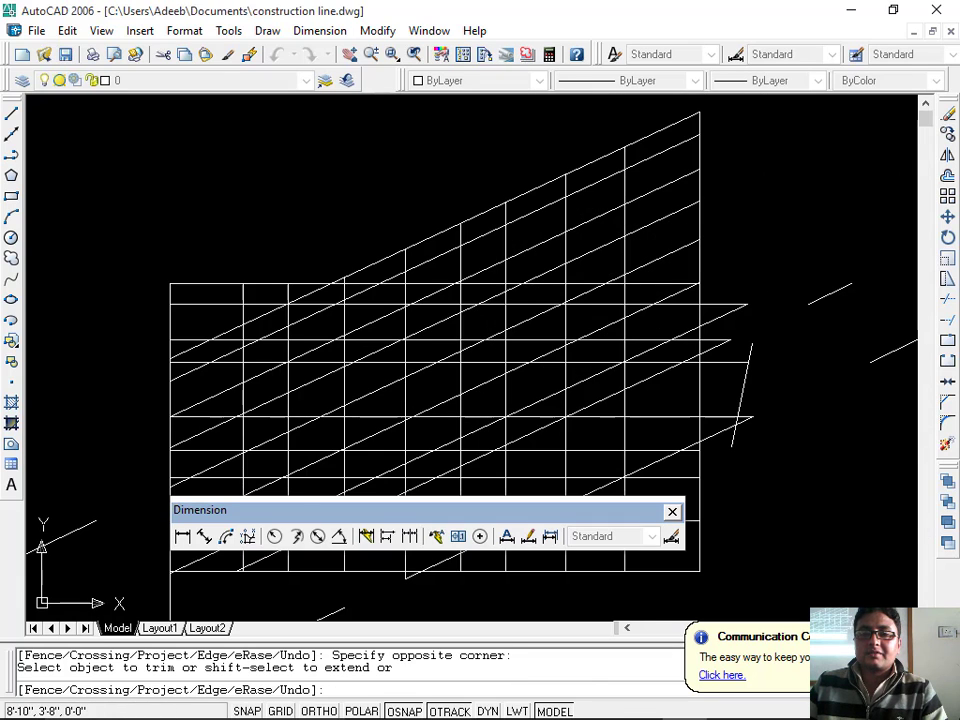
click(736, 138)
click(460, 248)
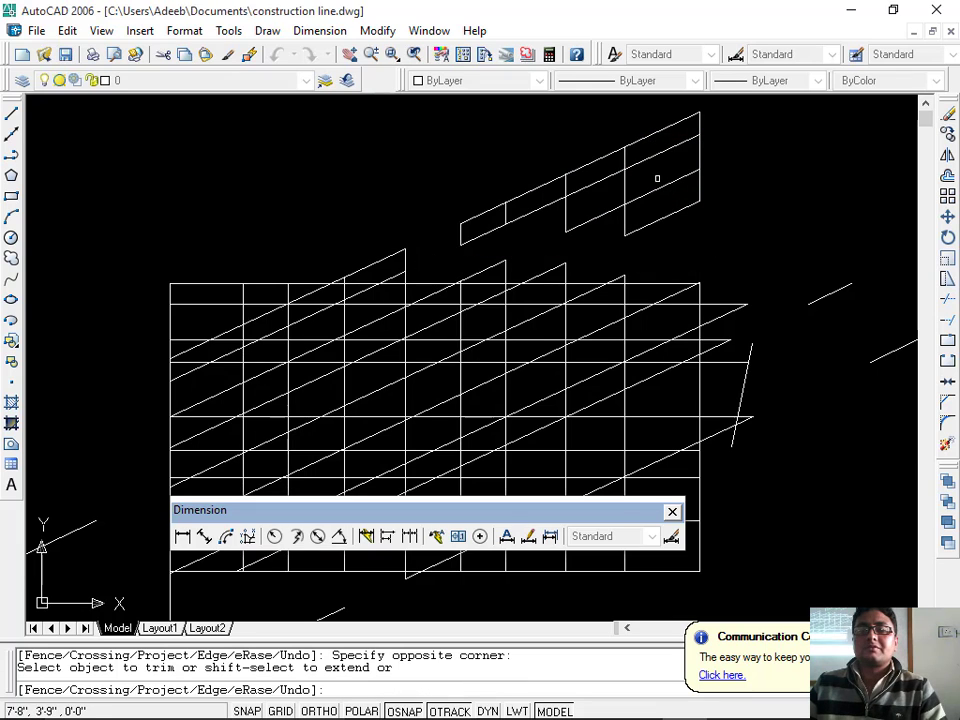
scroll(660, 200, down, 2)
key(Escape)
- Erase the detached line pieces above the grid's upper right part, selecting them with a crossing window
click(722, 150)
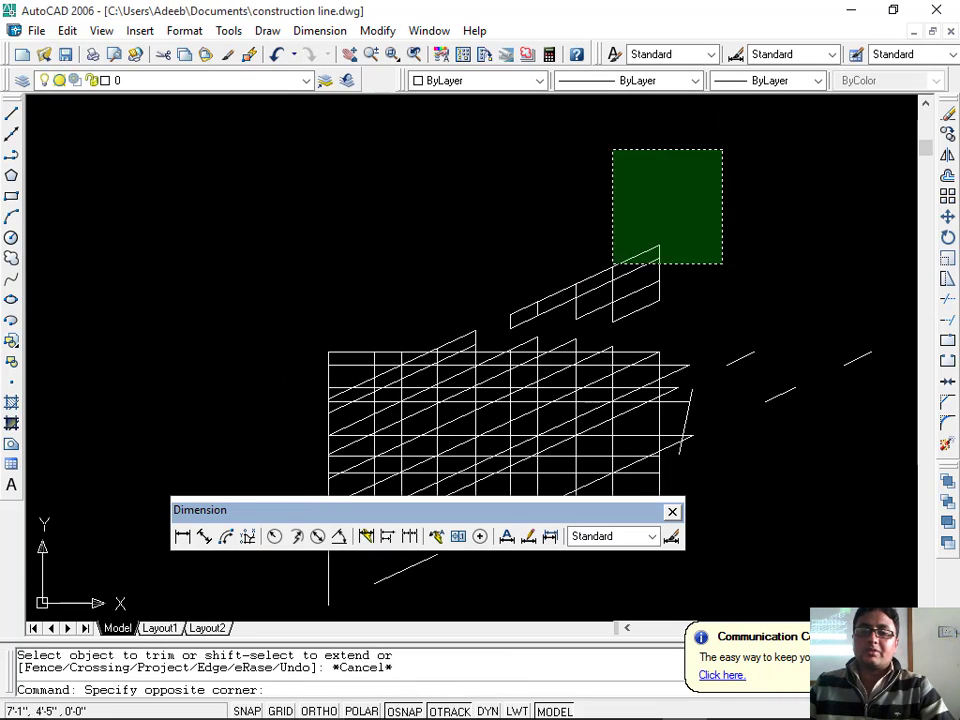
click(574, 317)
text(E)
key(Return)
- Examine the trimmed grid and the stray line pieces remaining around it
scroll(590, 335, down, 2)
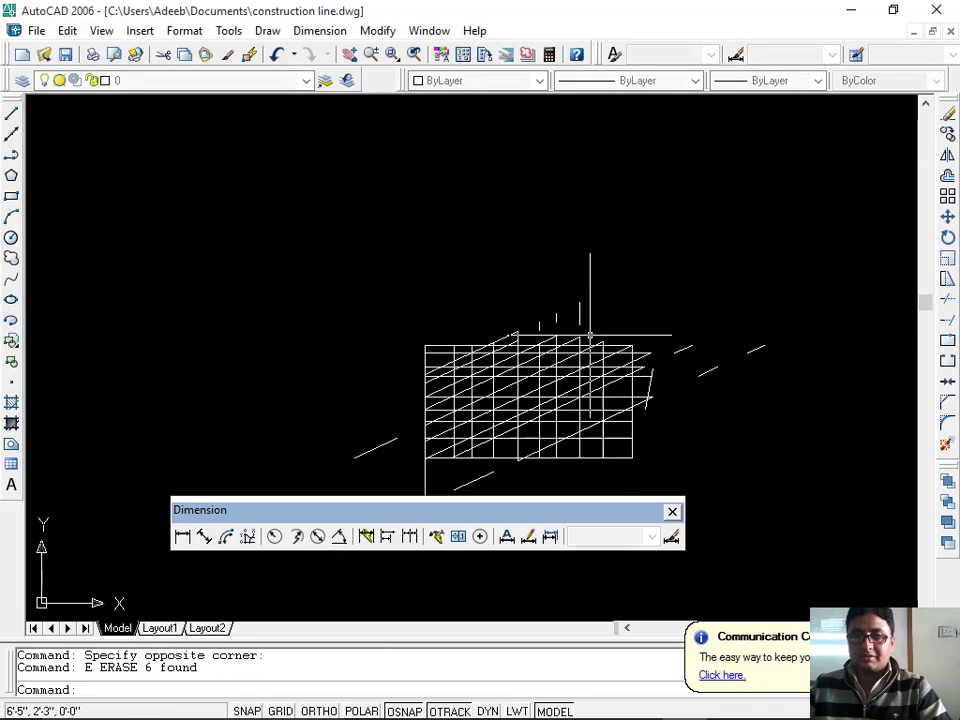
middle_drag(633, 305, 549, 289)
scroll(786, 274, up, 2)
scroll(554, 332, down, 2)
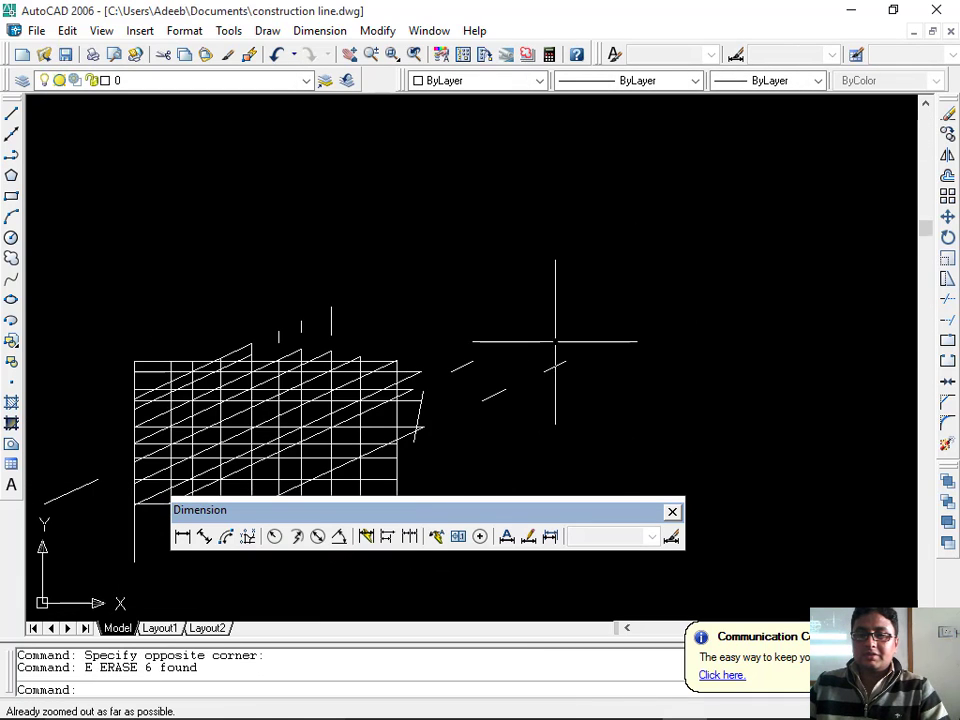
middle_drag(466, 389, 598, 289)
scroll(630, 251, up, 2)
mouse_move(729, 182)
middle_down()
mouse_move(654, 291)
mouse_move(663, 284)
middle_up()
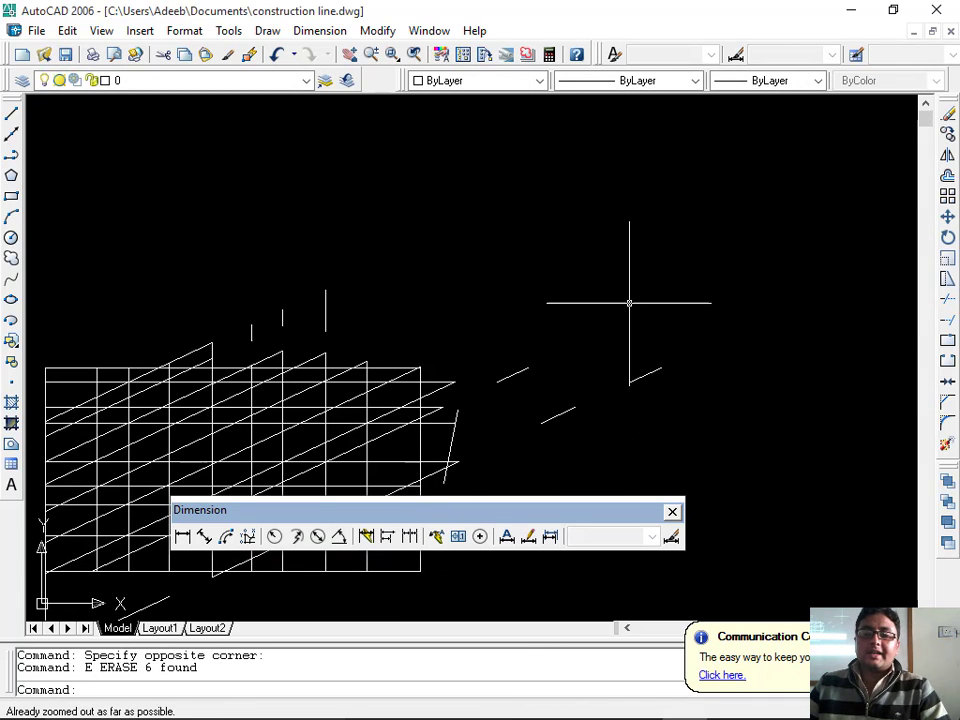
click(643, 184)
key(Escape)
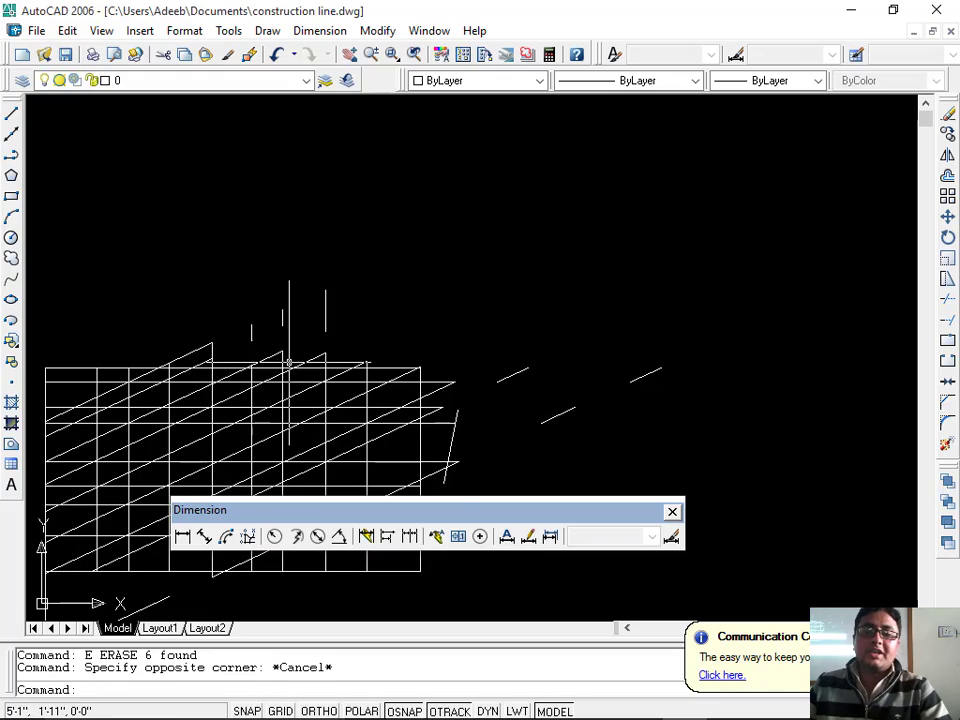
middle_drag(289, 363, 439, 285)
scroll(418, 289, up, 2)
scroll(388, 364, up, 2)
mouse_move(388, 364)
middle_down()
mouse_move(446, 265)
mouse_move(371, 422)
mouse_move(392, 411)
middle_up()
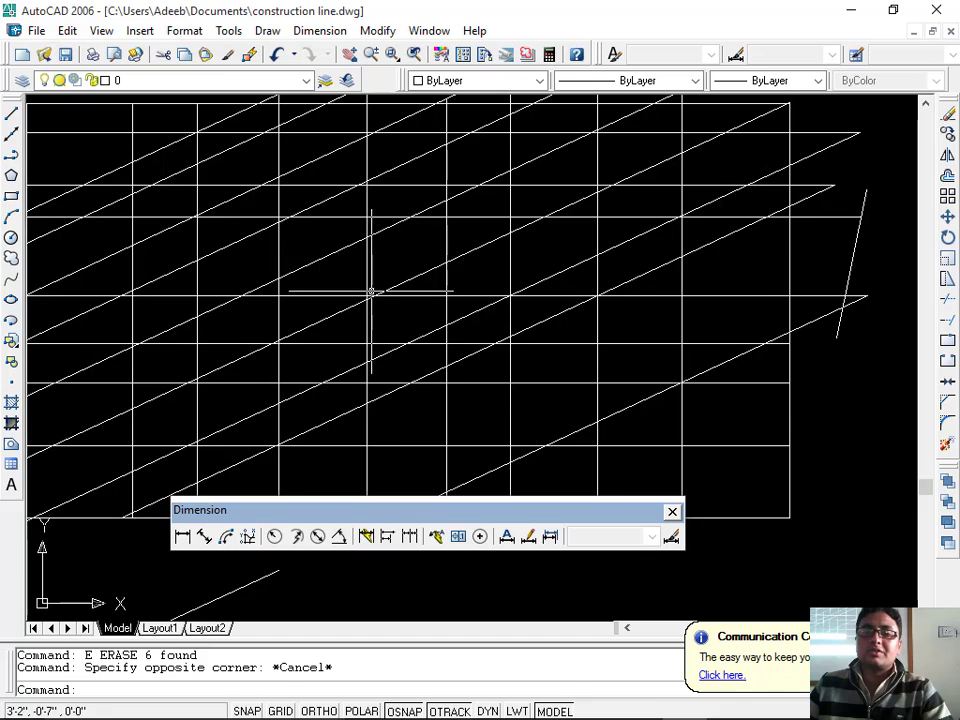
middle_drag(371, 291, 377, 371)
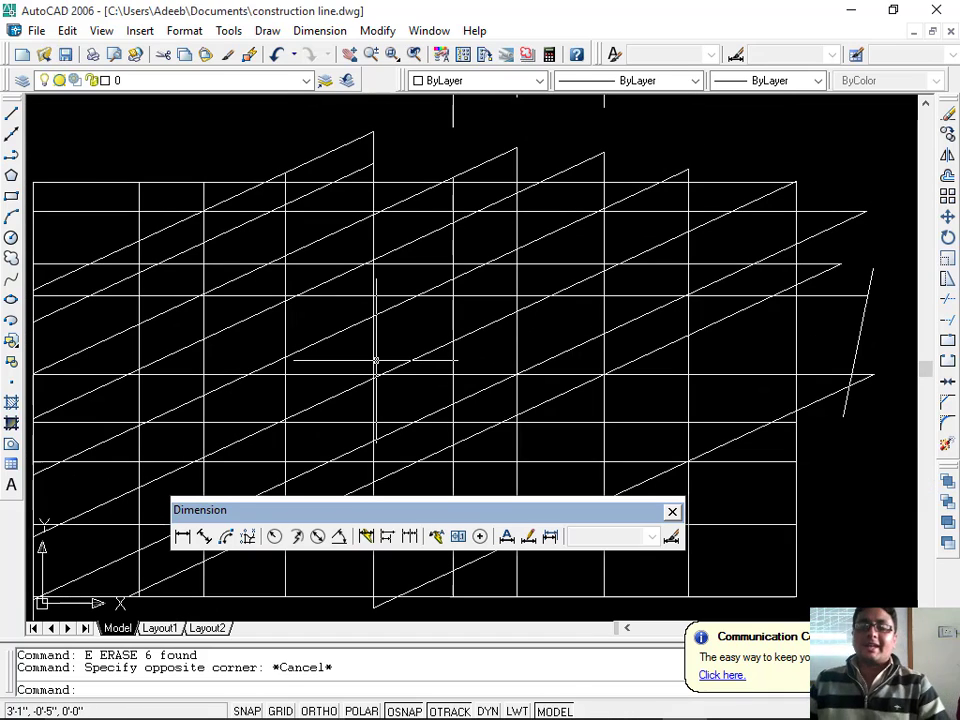
- Try to dimension the angle between two neighbouring slanted lines in the middle of the grid
scroll(380, 352, down, 4)
scroll(485, 276, up, 2)
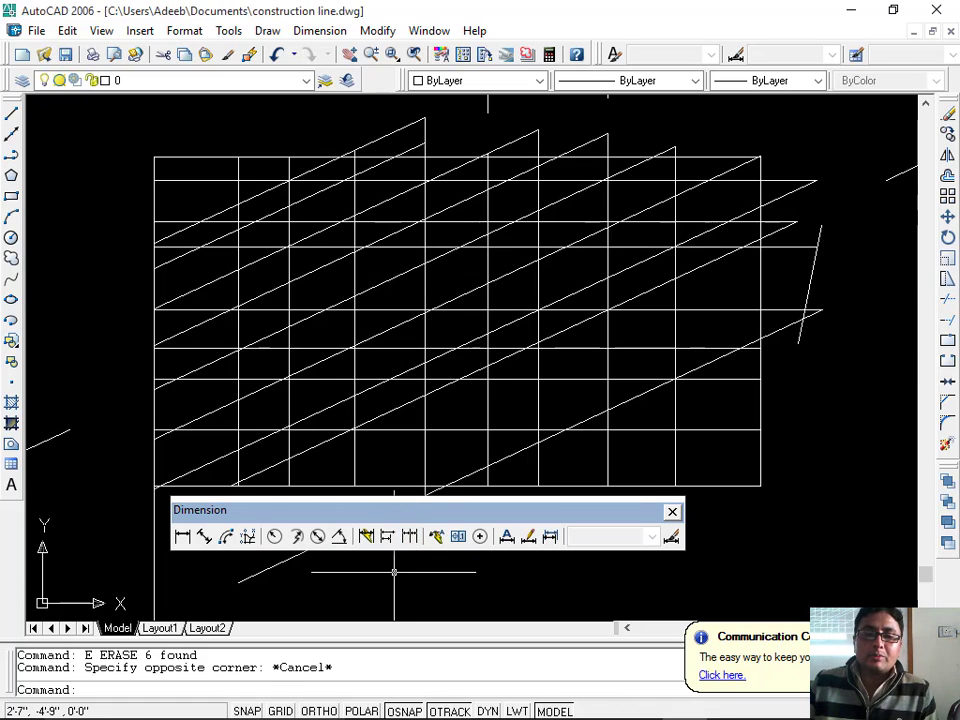
scroll(494, 440, up, 1)
mouse_move(494, 440)
middle_down()
mouse_move(326, 478)
mouse_move(433, 448)
mouse_move(429, 481)
middle_up()
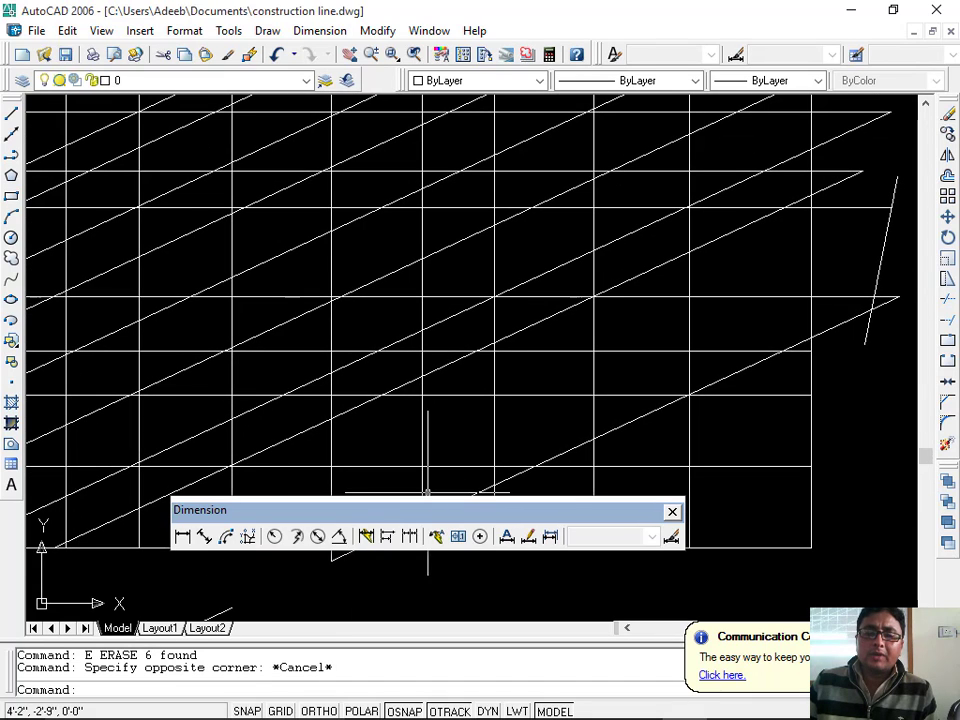
click(340, 539)
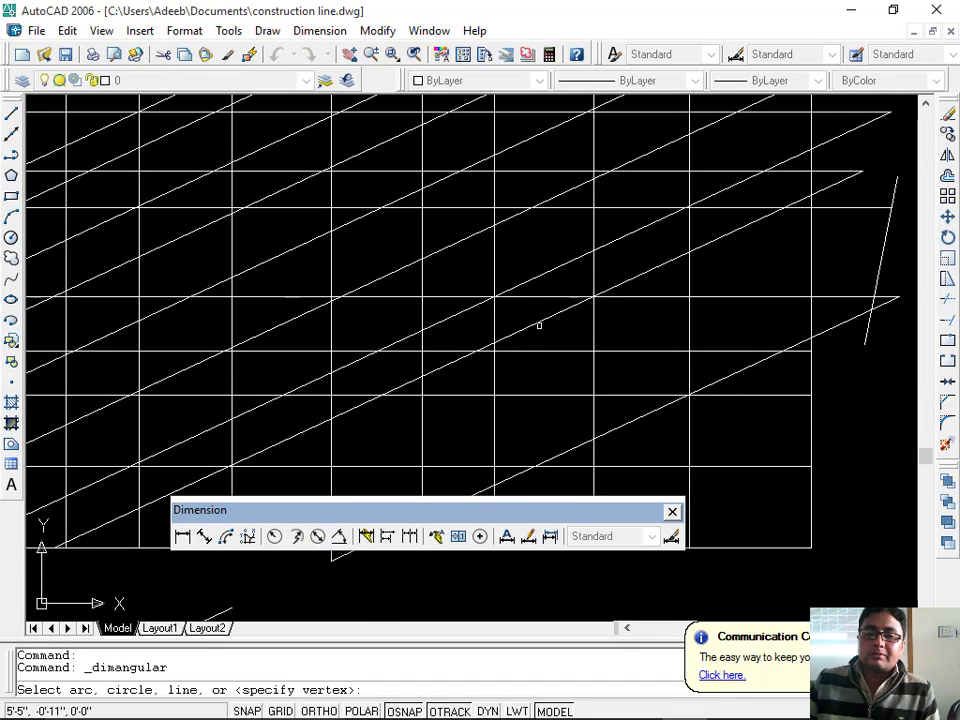
click(541, 320)
click(550, 271)
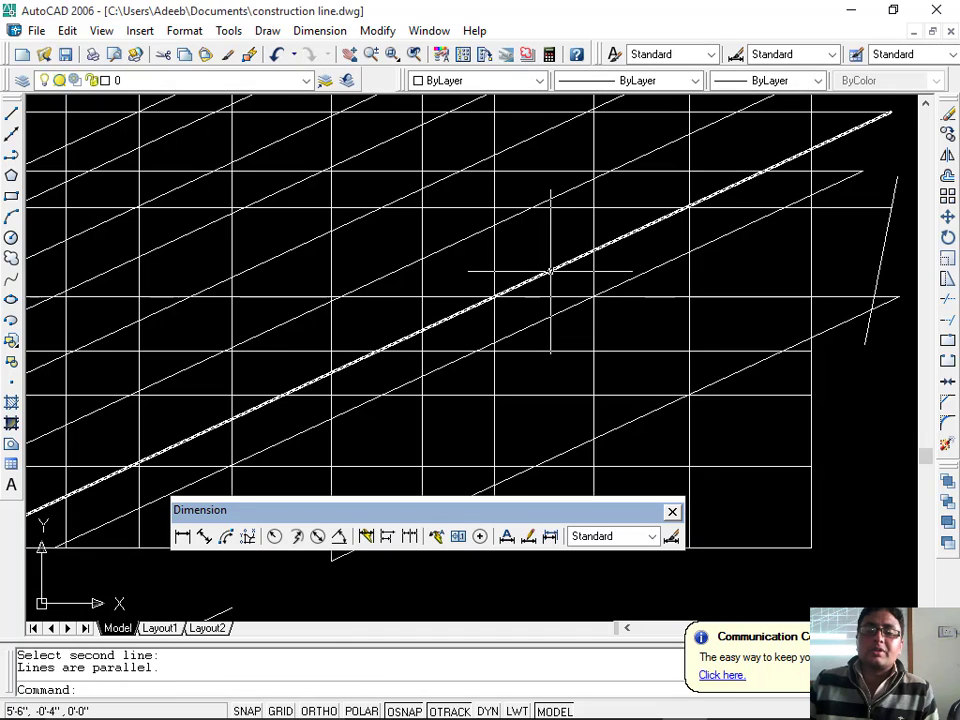
key(Escape)
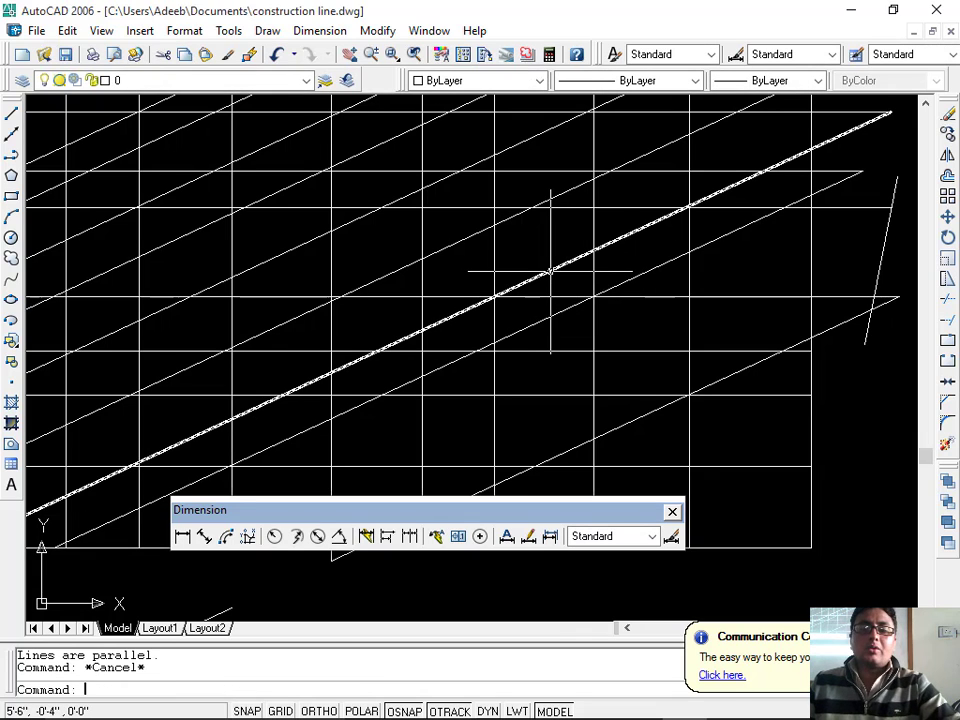
key(Escape)
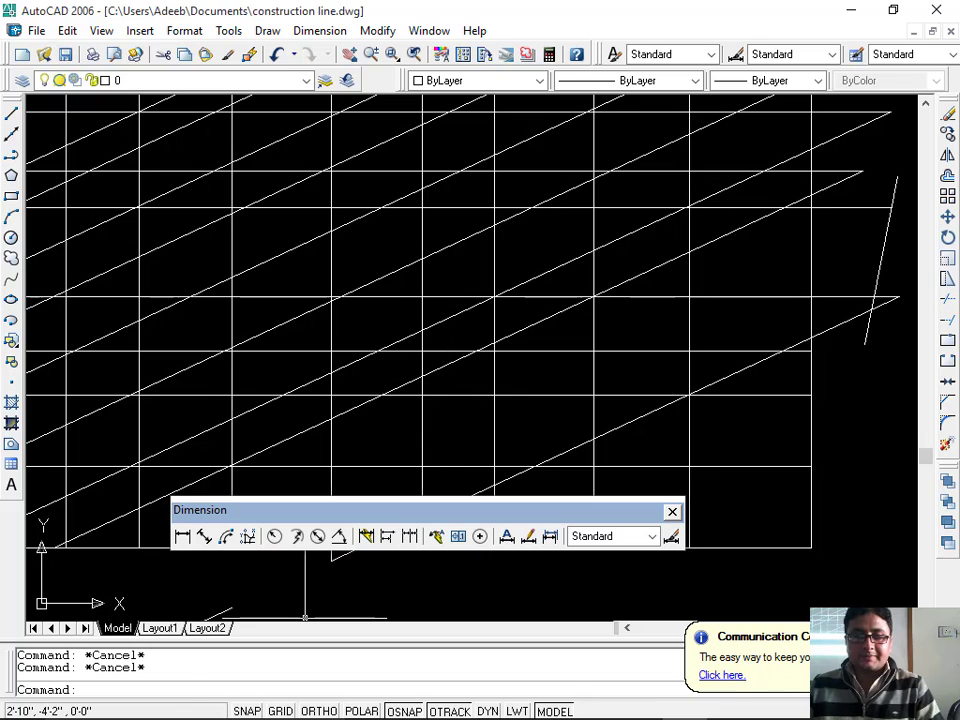
- Turn on Ortho mode
mouse_move(322, 713)
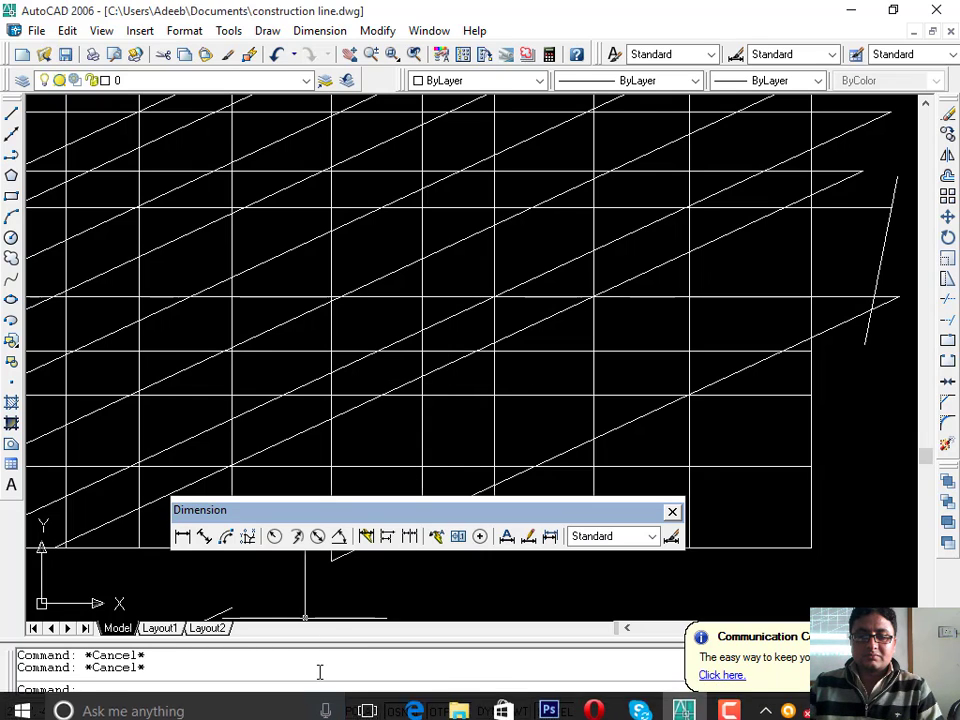
click(319, 711)
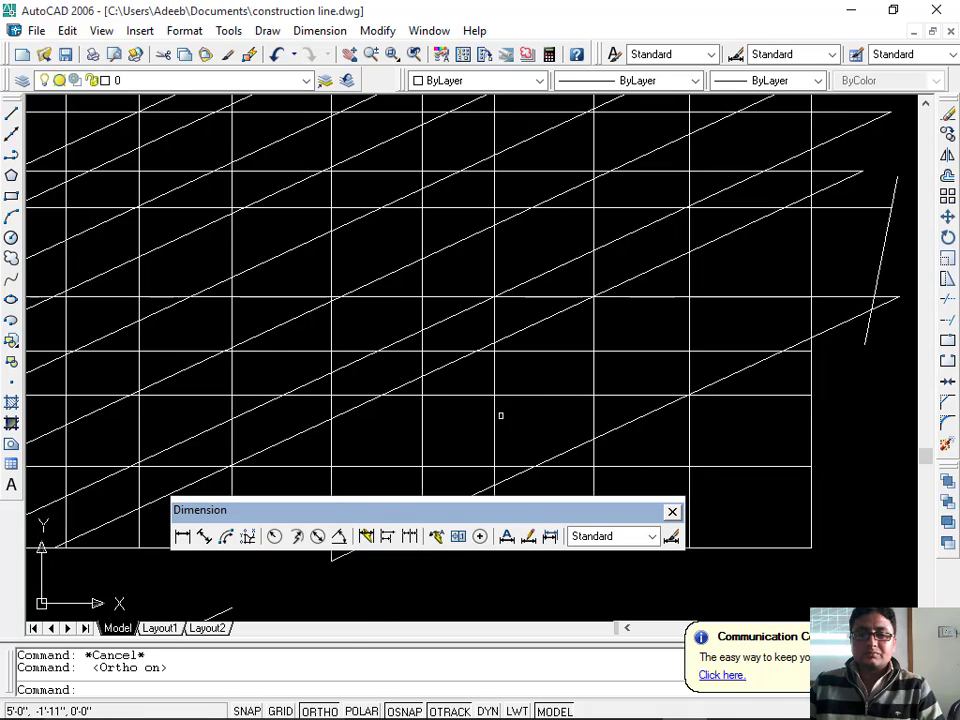
text(l)
key(Return)
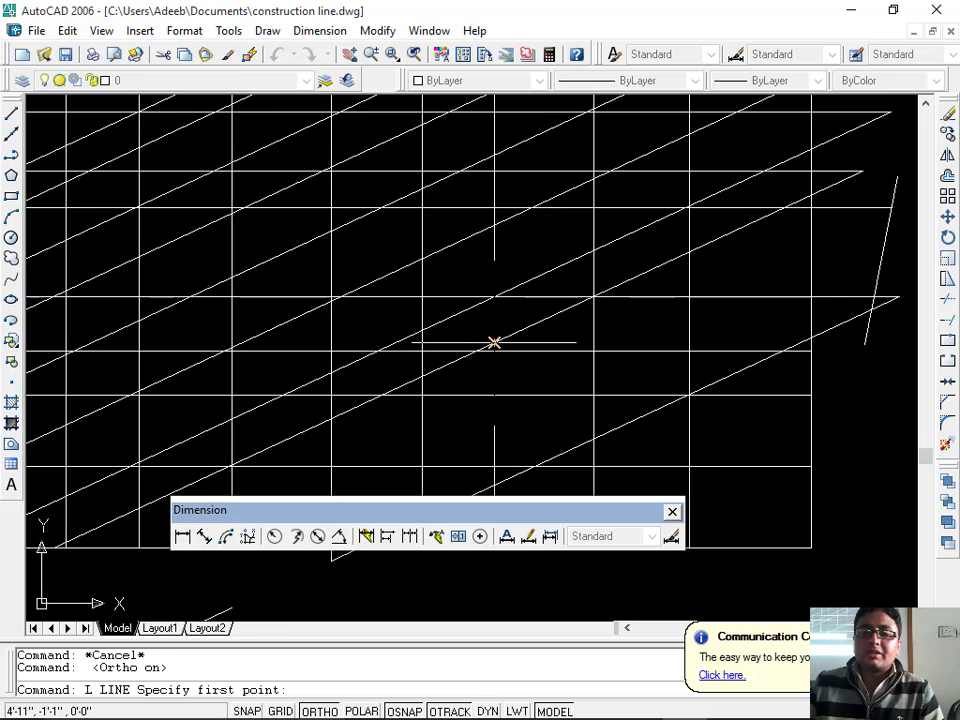
click(492, 343)
key(Escape)
key(Escape)
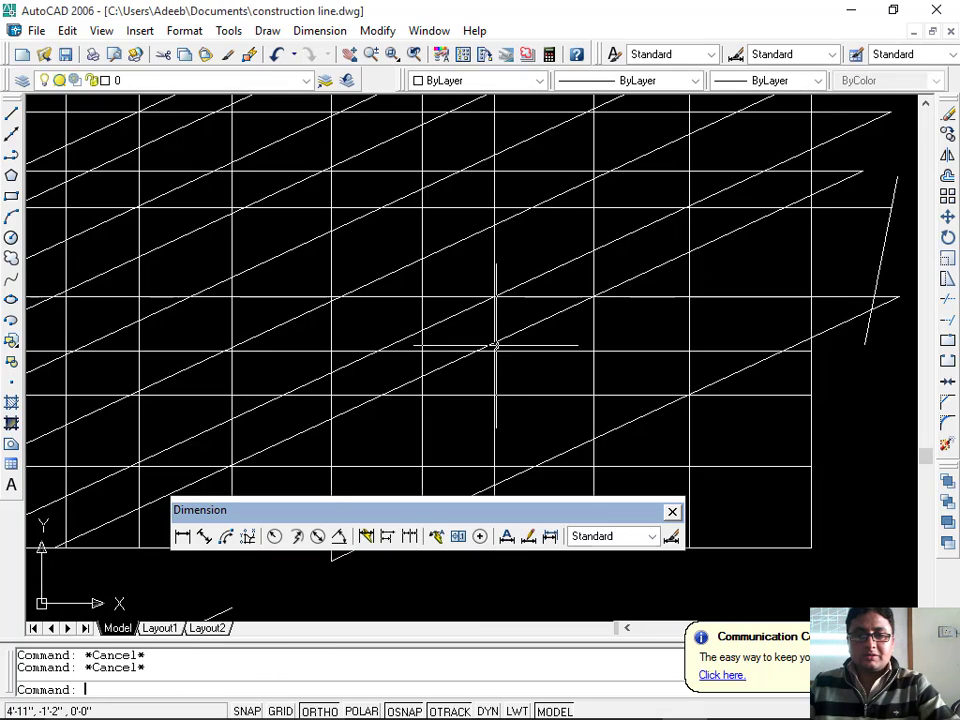
- Draw a line along a horizontal grid line, spanning the gap between two neighbouring vertical lines near the grid's middle
click(494, 363)
key(Return)
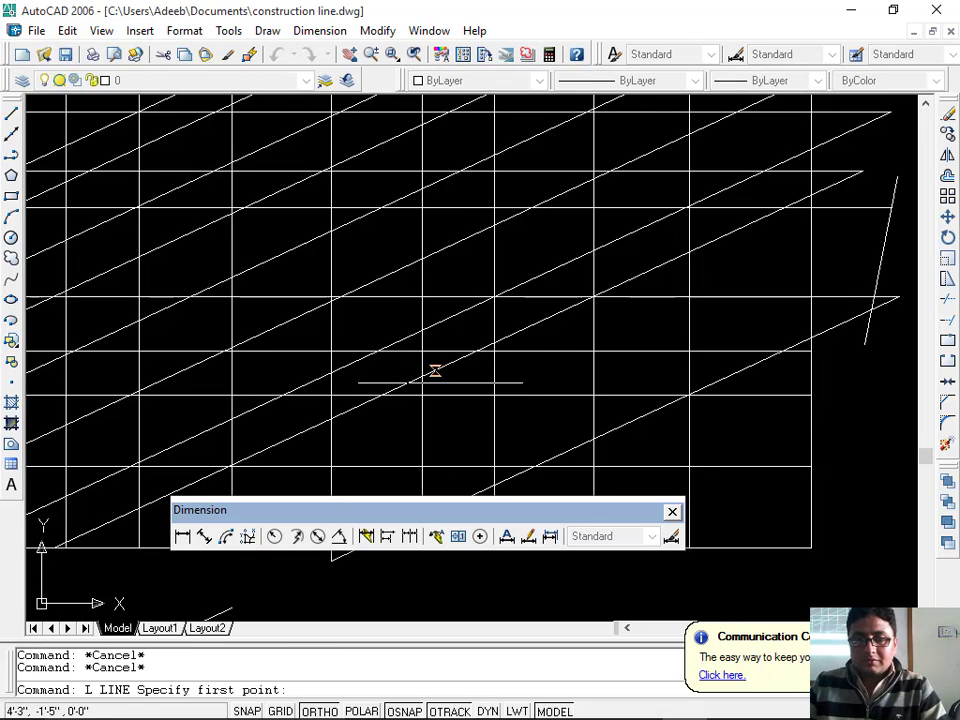
click(494, 351)
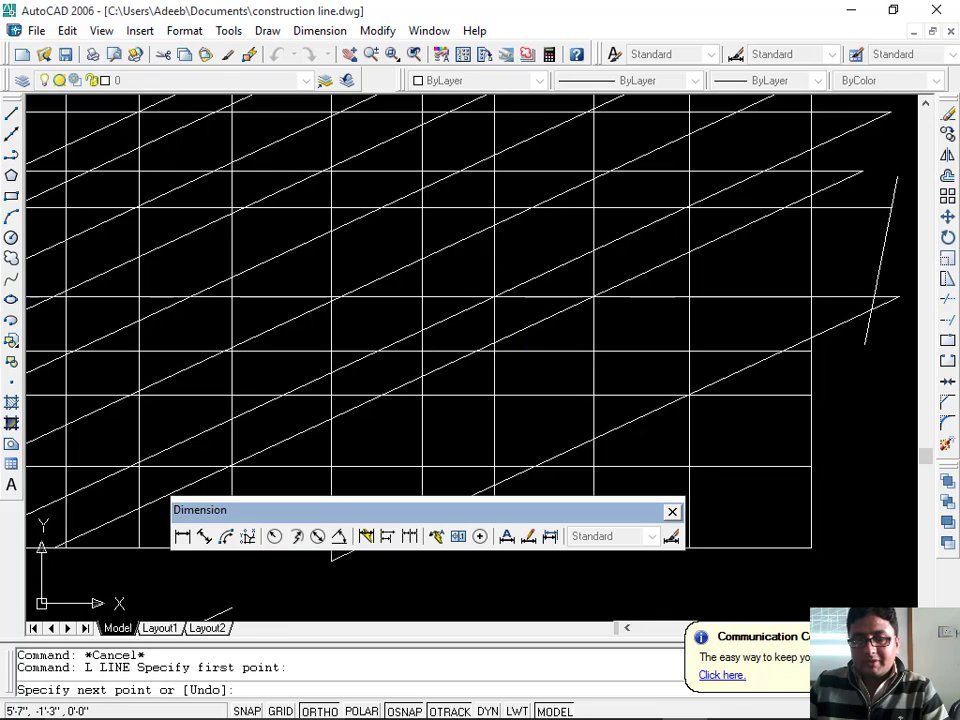
click(592, 351)
key(Return)
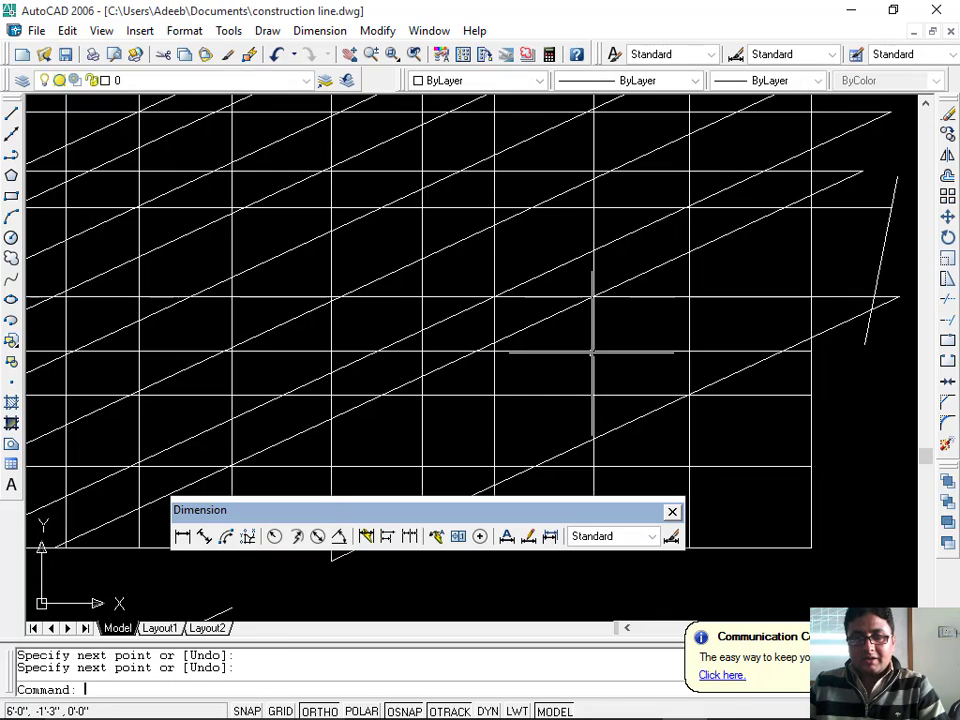
- Draw a line along the slanted grid line just above the short horizontal one, and check both new lines by selecting them
key(Return)
click(494, 343)
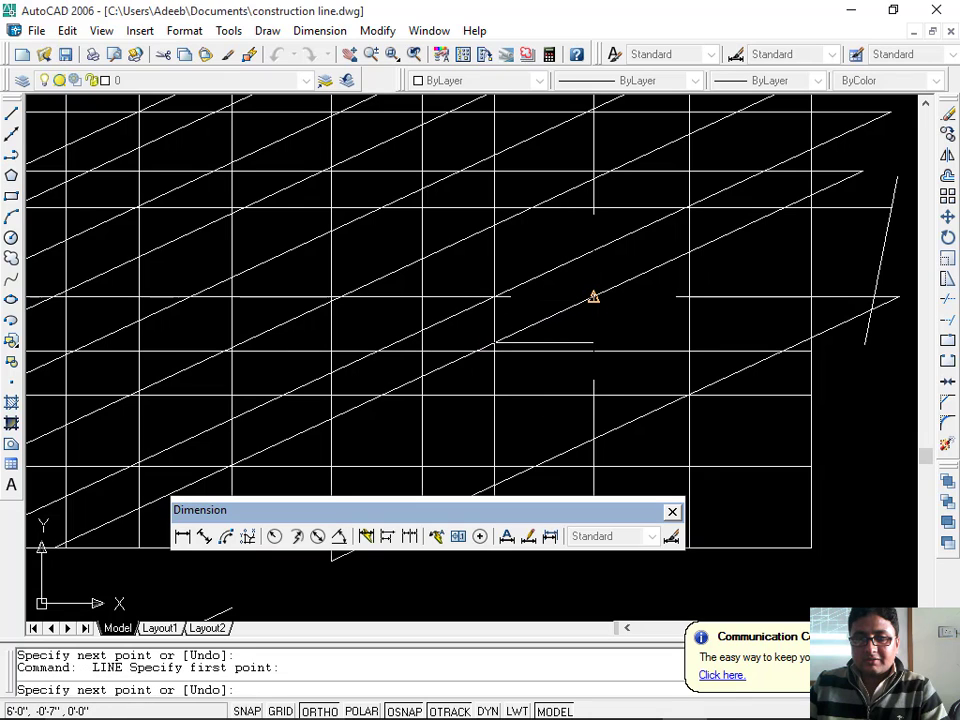
click(593, 297)
key(Escape)
middle_drag(540, 388, 548, 355)
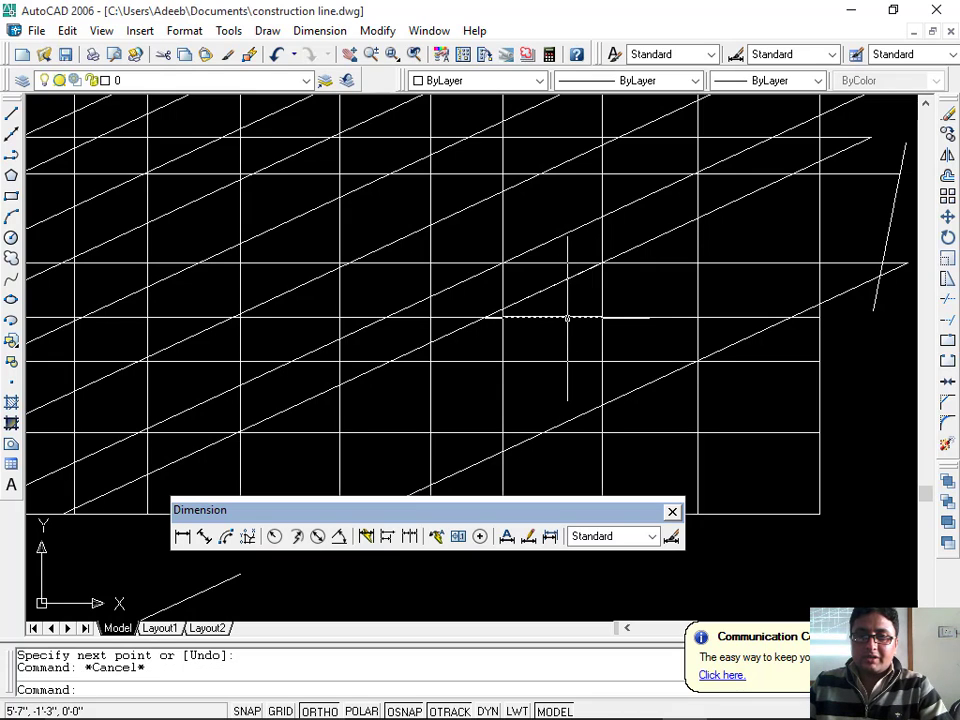
click(567, 317)
click(565, 281)
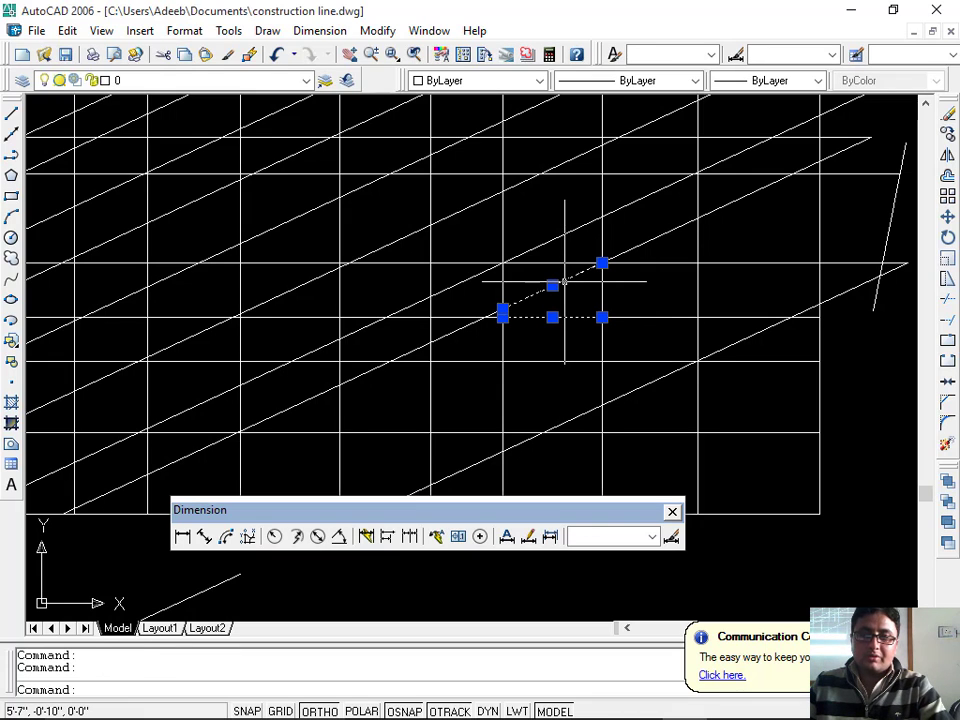
key(Escape)
key(Escape)
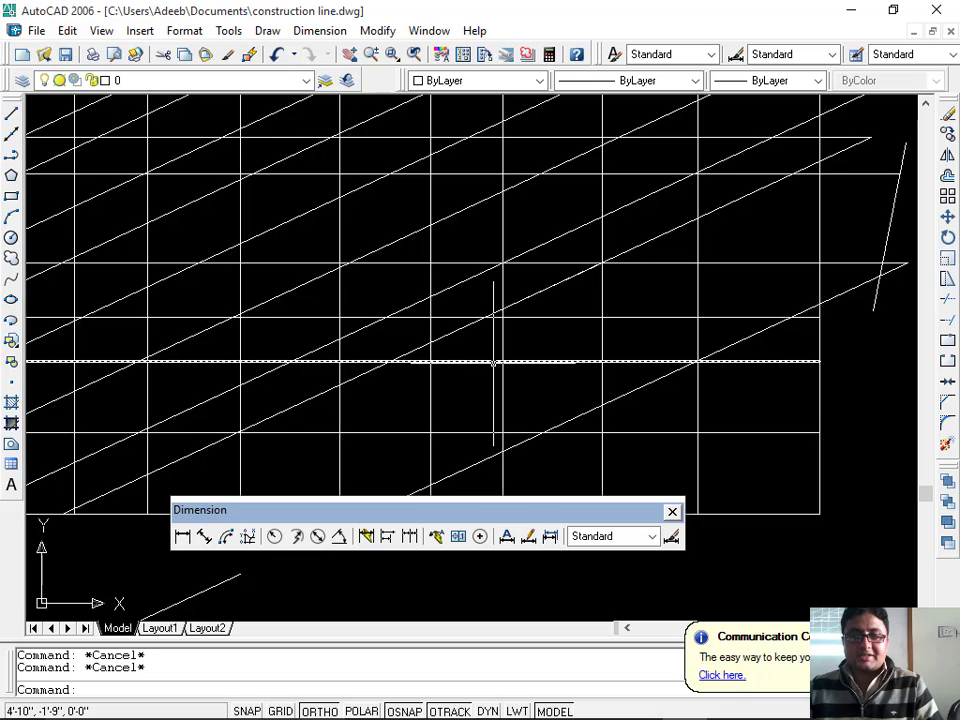
- Add an angular dimension between the short horizontal and slanted lines, with its arc above them, and inspect its text
click(340, 541)
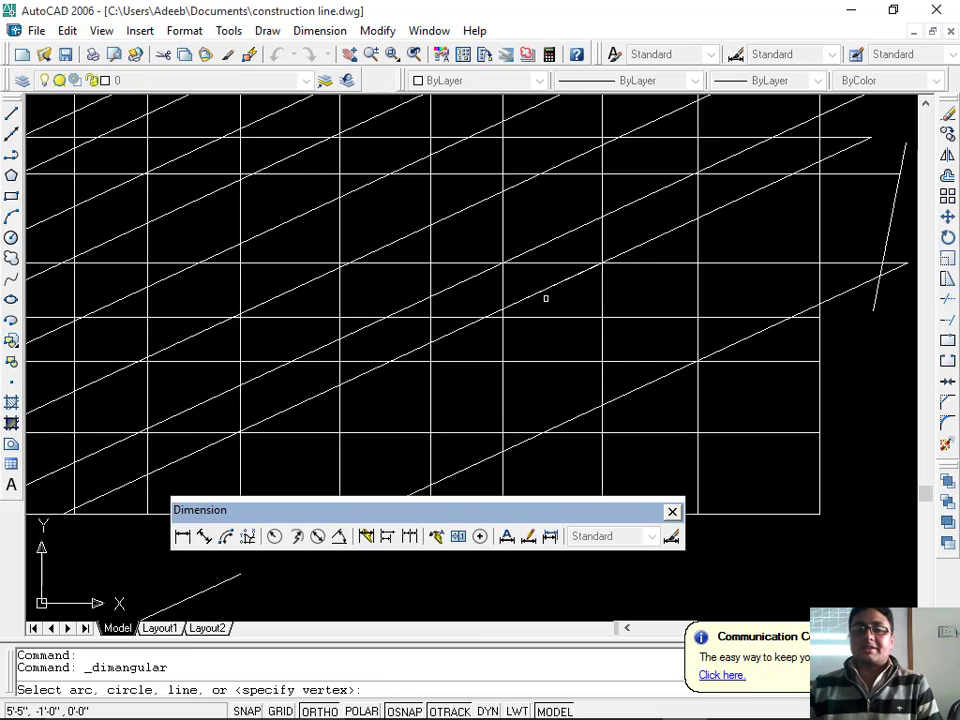
click(550, 318)
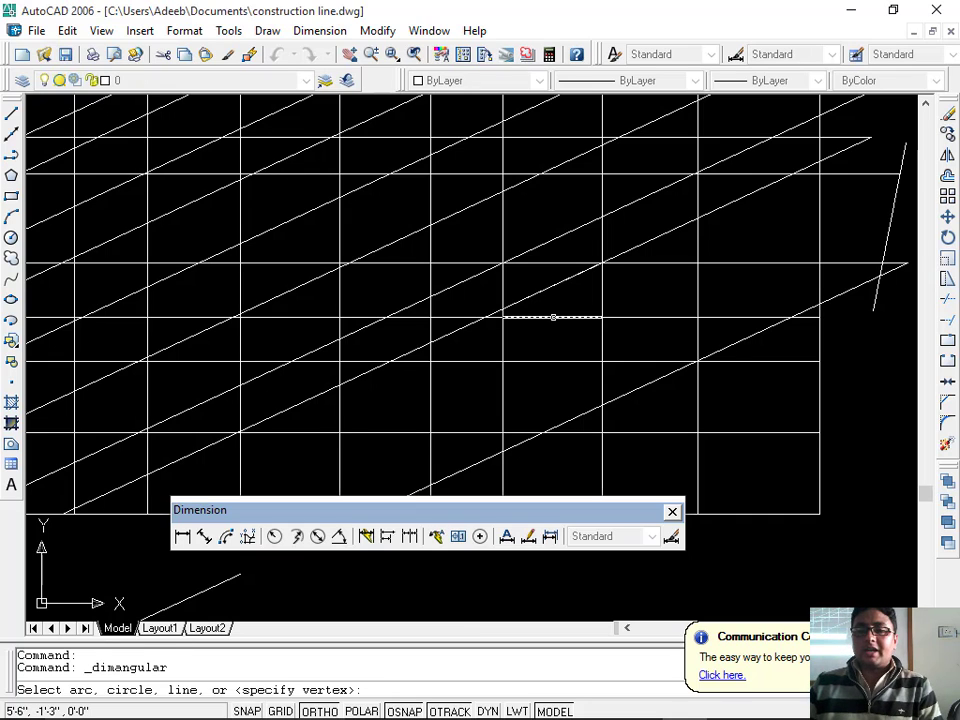
click(553, 285)
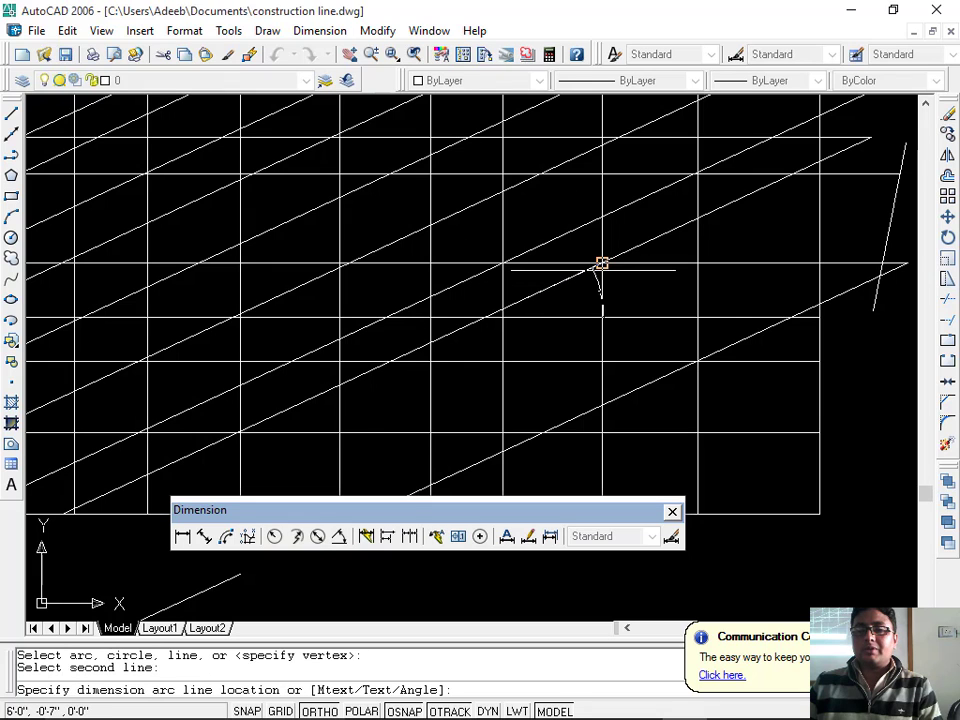
click(598, 252)
scroll(470, 200, up, 8)
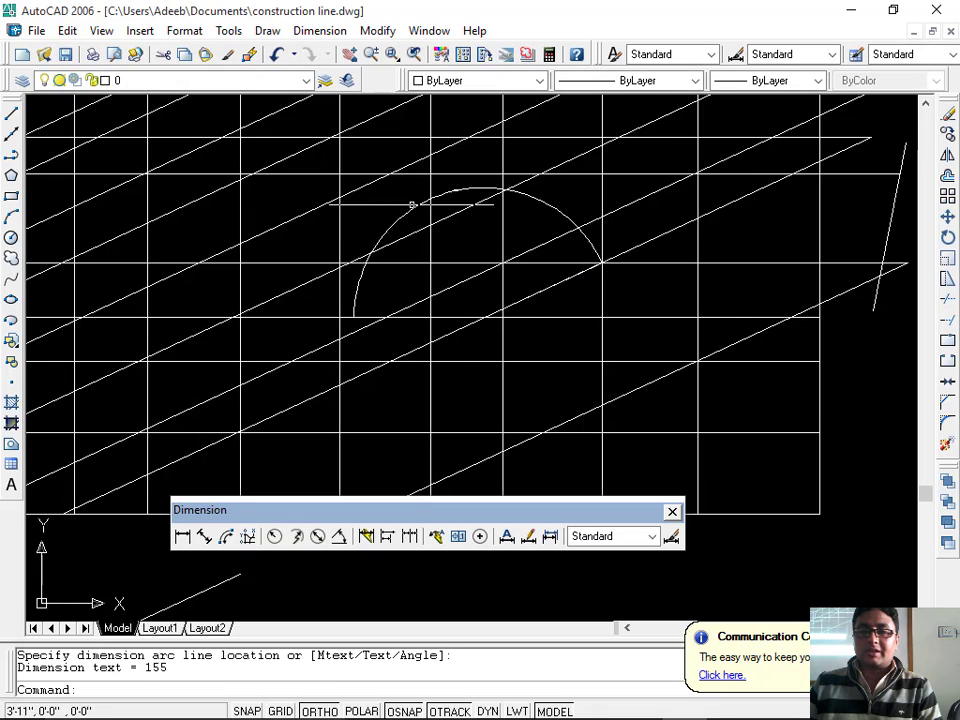
middle_drag(482, 251, 402, 301)
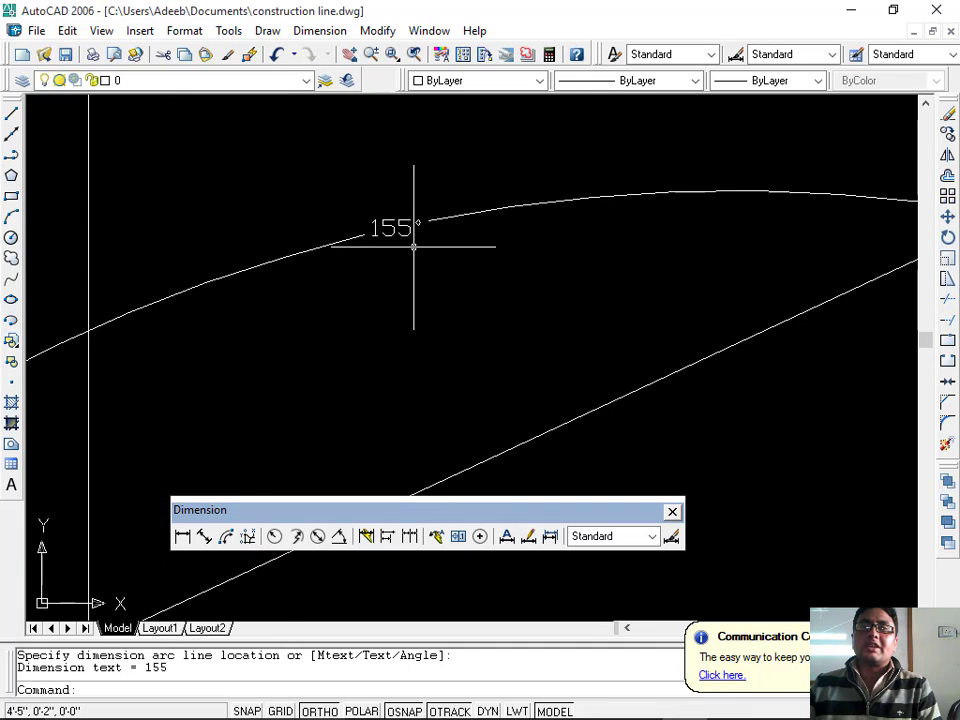
scroll(413, 246, down, 5)
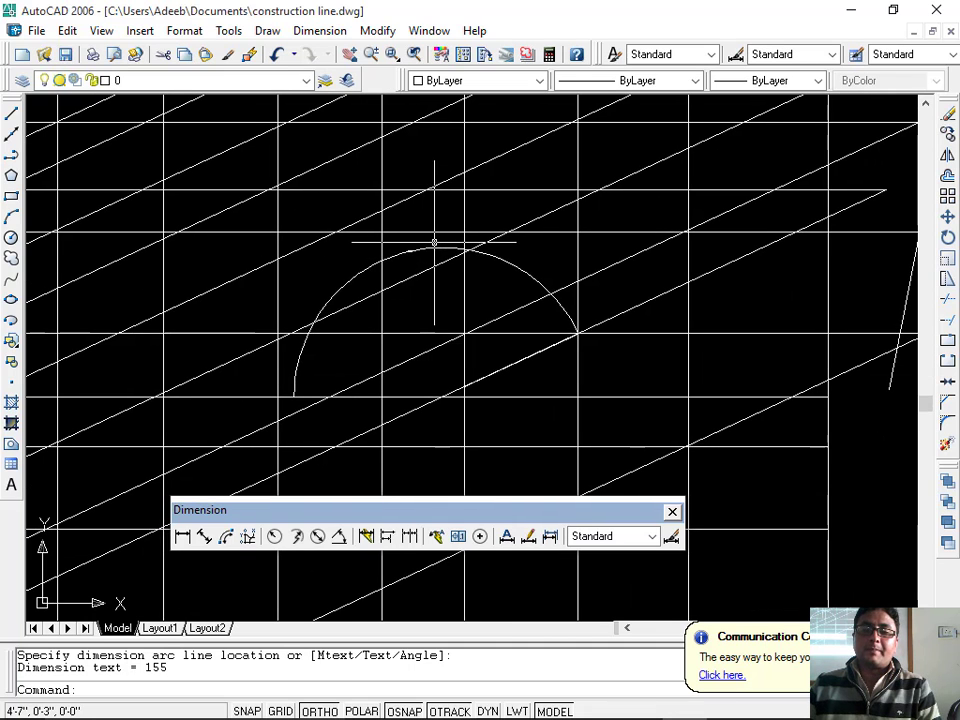
click(436, 251)
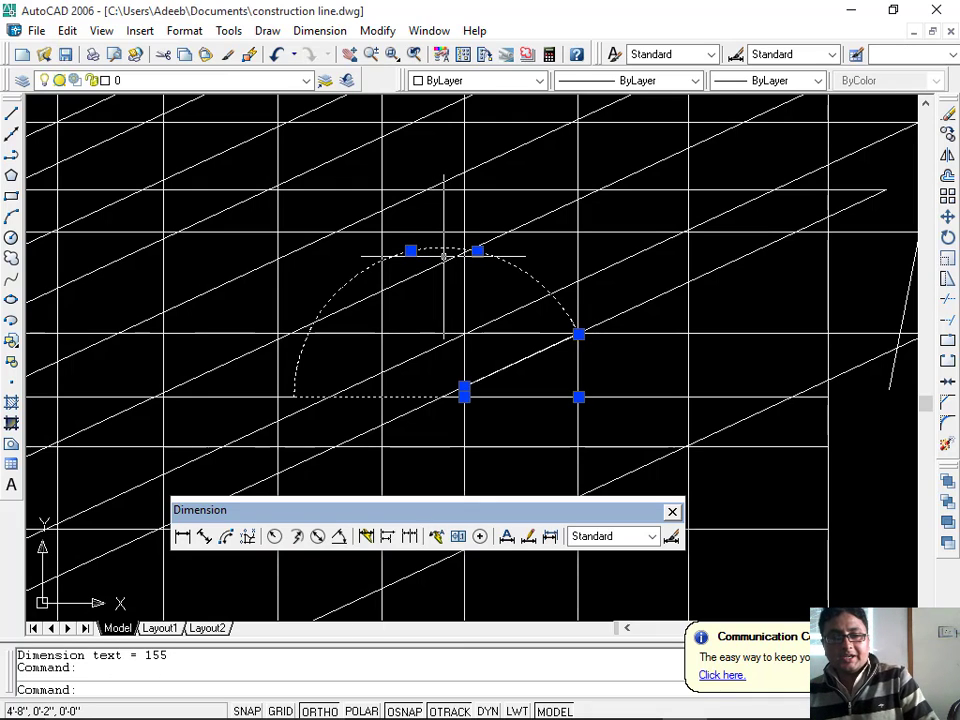
key(Escape)
key(Escape)
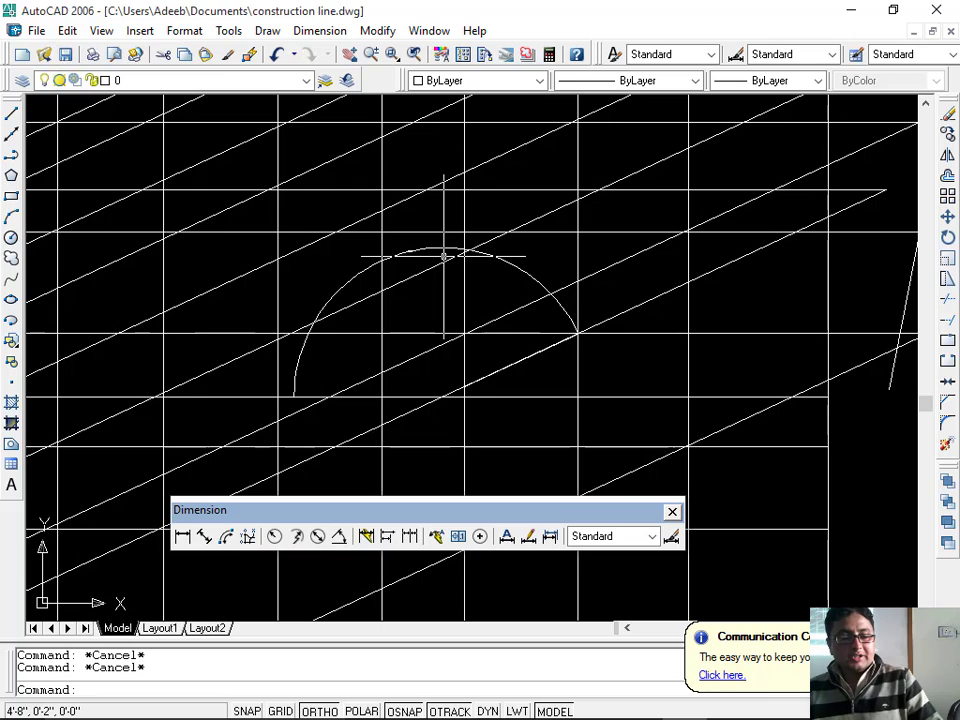
- Erase all objects in the drawing and move the floating Dimension toolbar slightly lower to the right
key(ctrl+a)
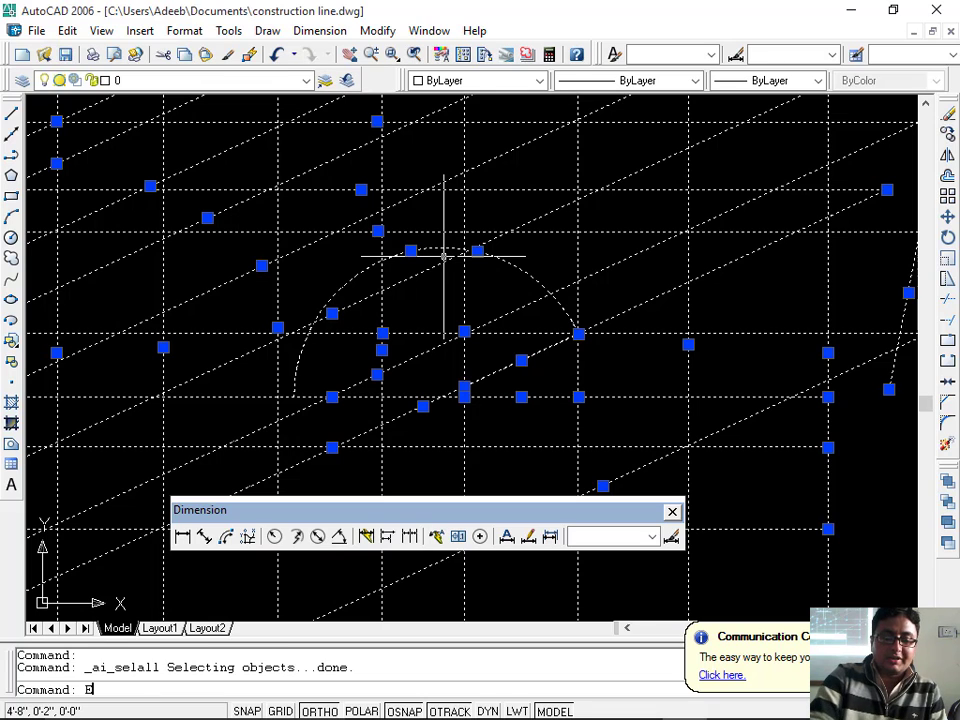
key(Return)
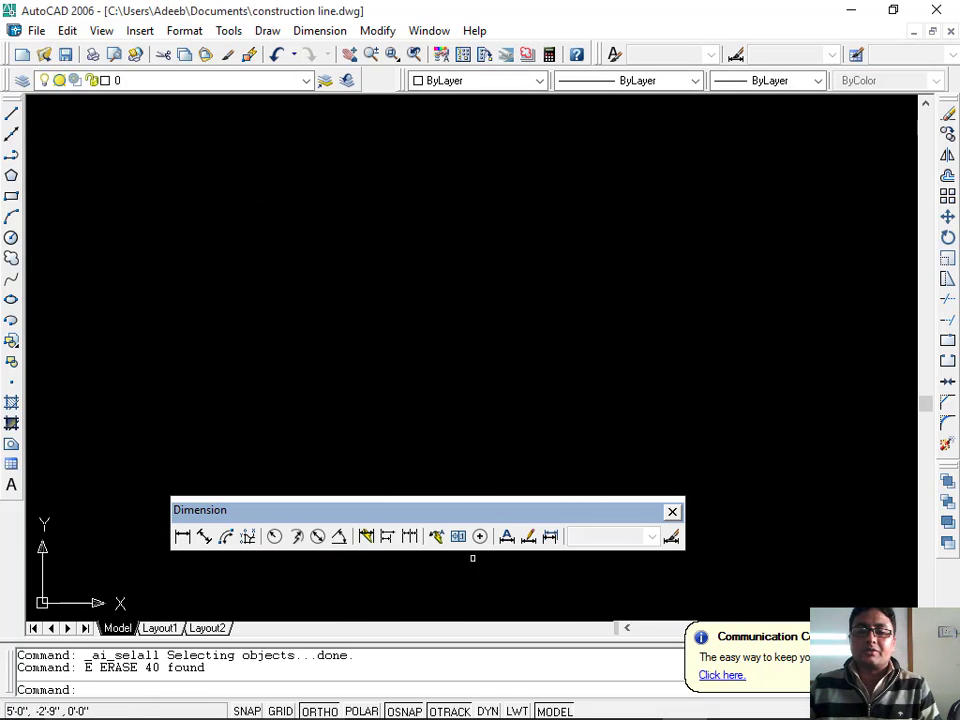
drag(495, 522, 548, 556)
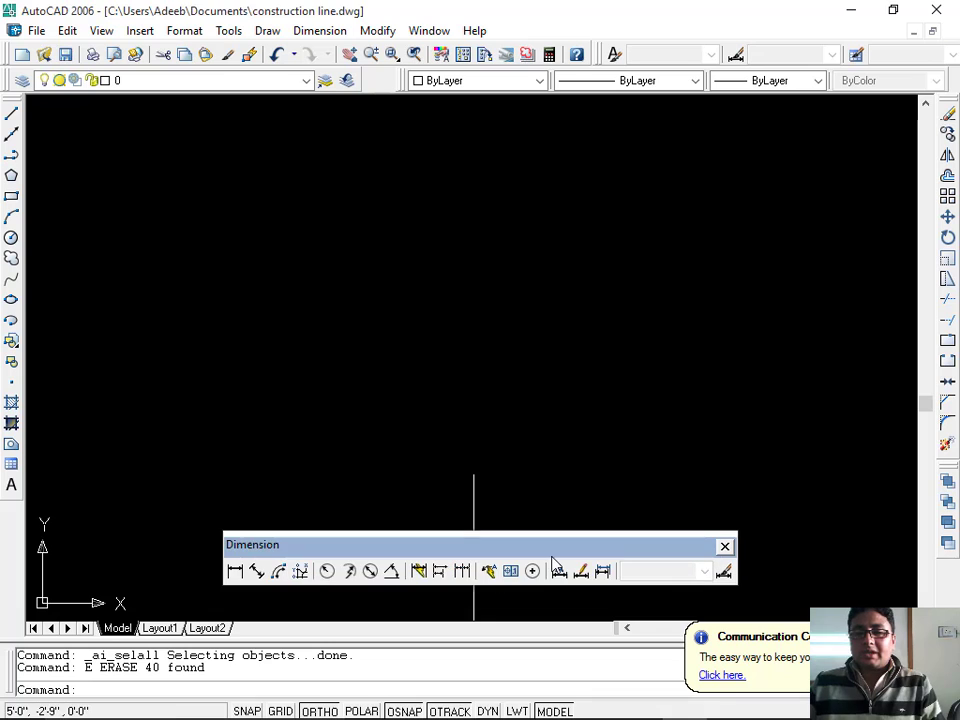
key(Escape)
key(Escape)
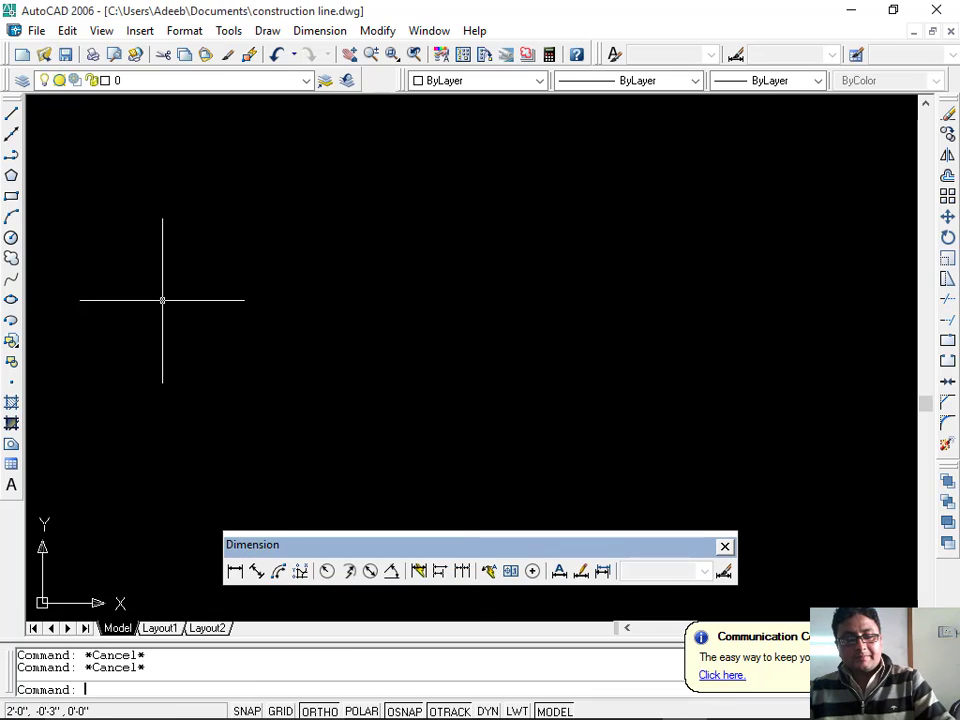
key(Return)
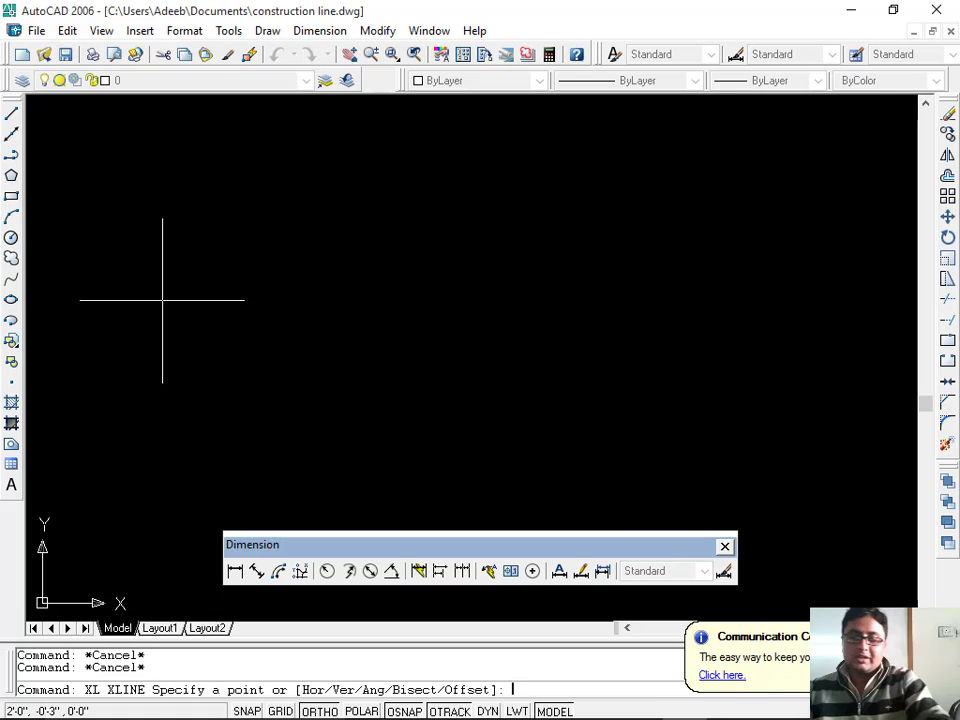
key(Return)
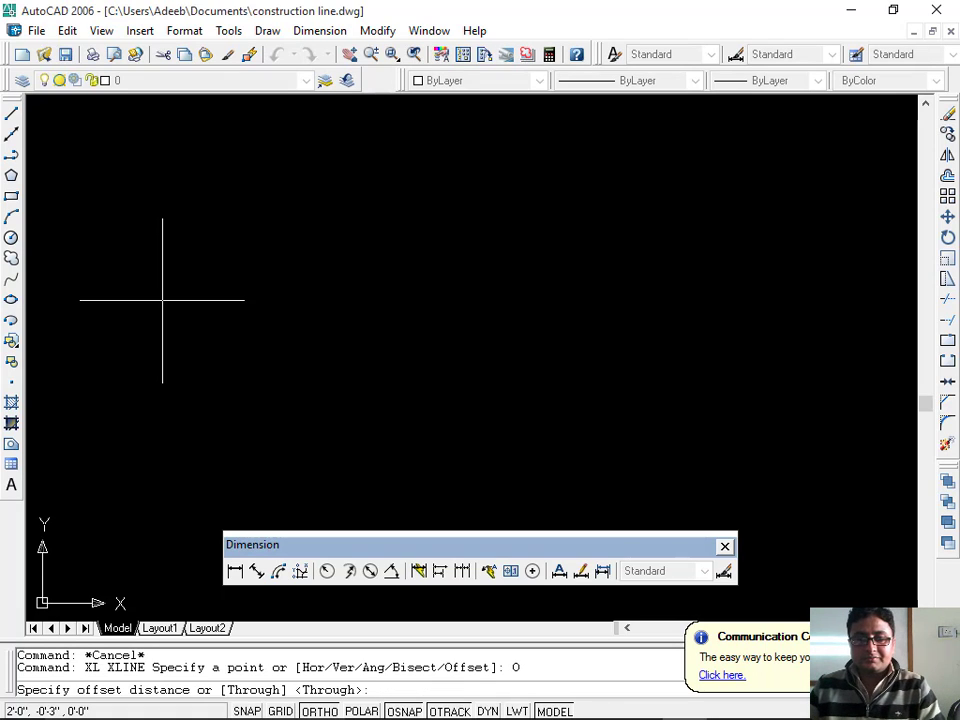
key(Escape)
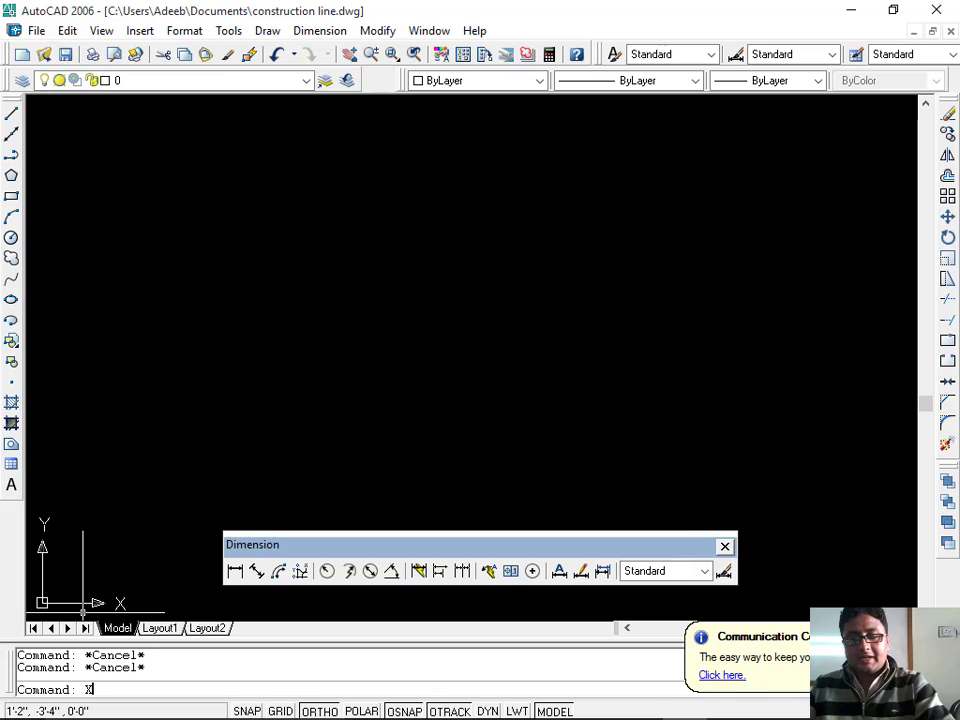
- Draw one vertical and one horizontal construction line crossing at a common point in the left part of the empty drawing
text(XL)
key(Return)
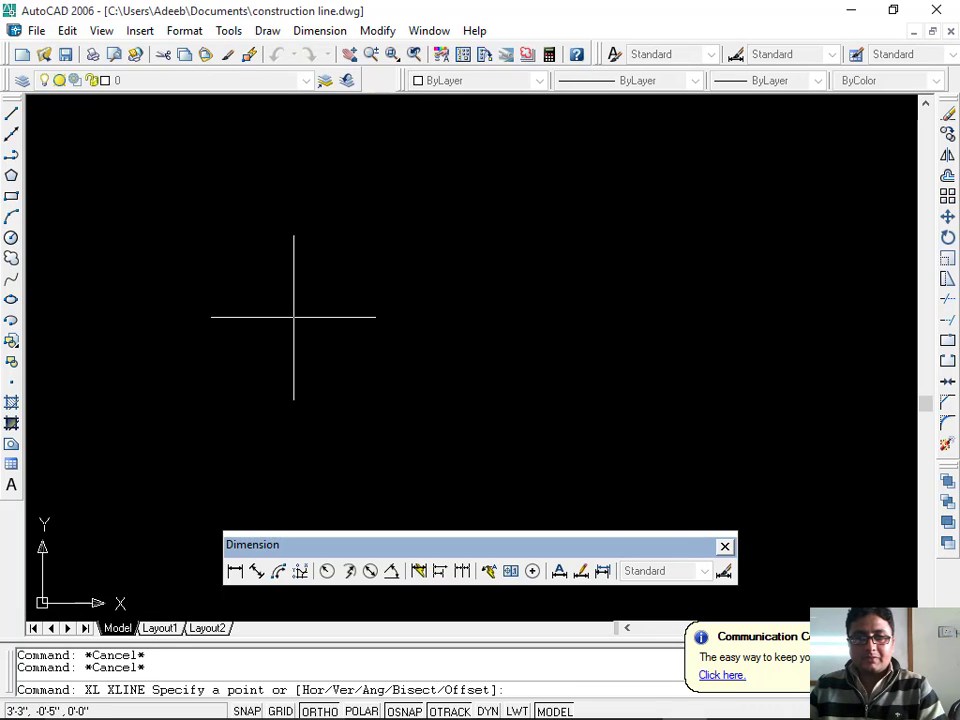
click(229, 294)
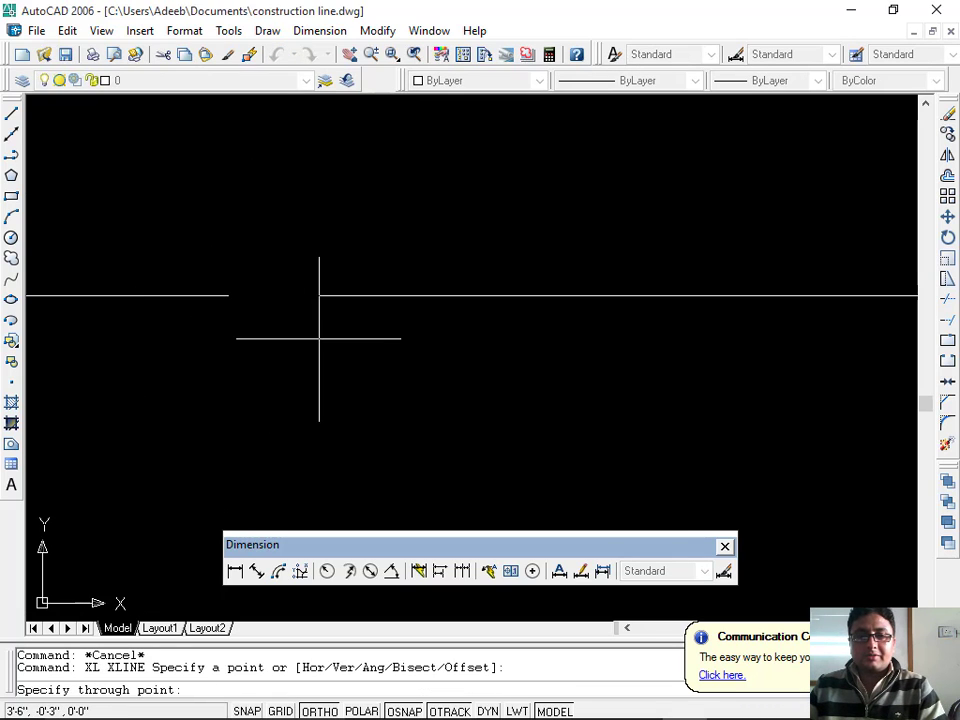
click(315, 406)
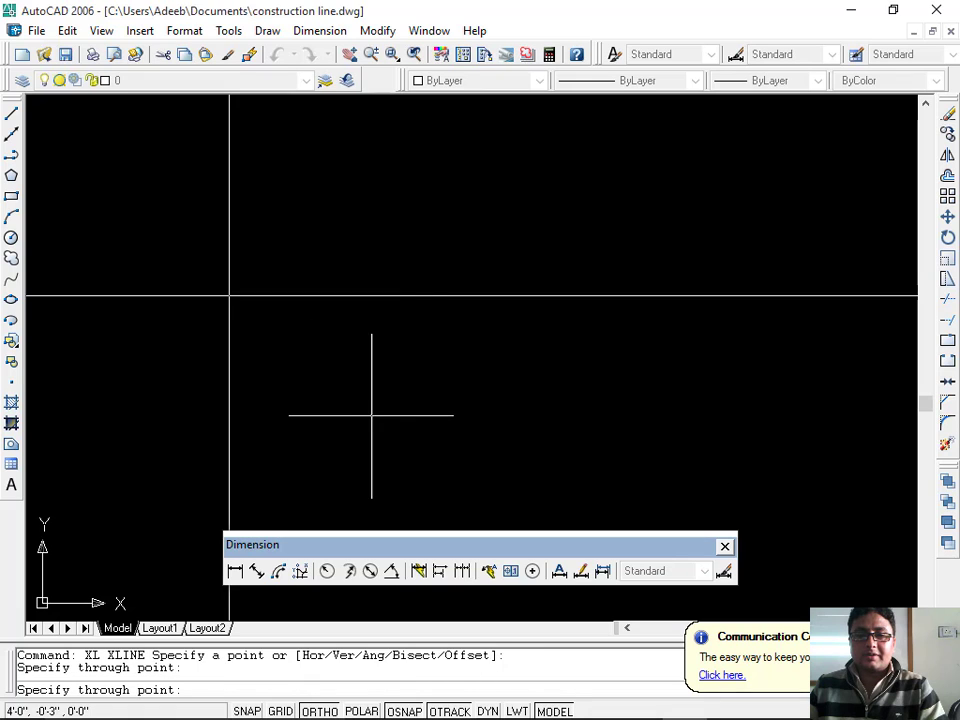
click(477, 415)
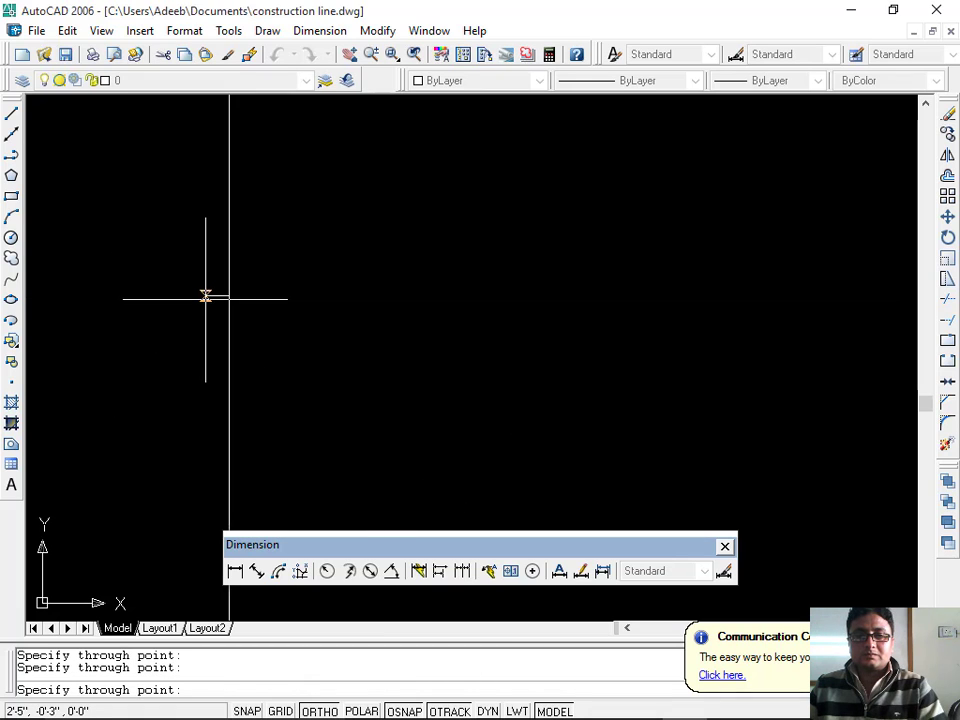
key(Escape)
key(Escape)
- Create a construction line offset 2' to the right of the vertical one, using the XLINE Offset option
scroll(398, 464, down, 3)
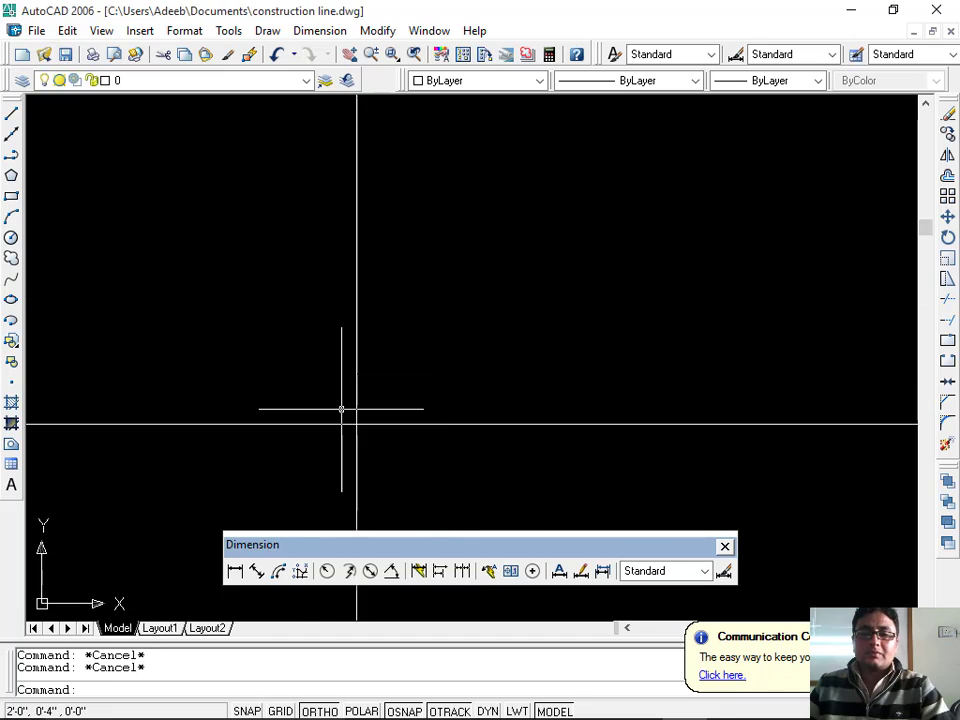
middle_drag(341, 409, 260, 368)
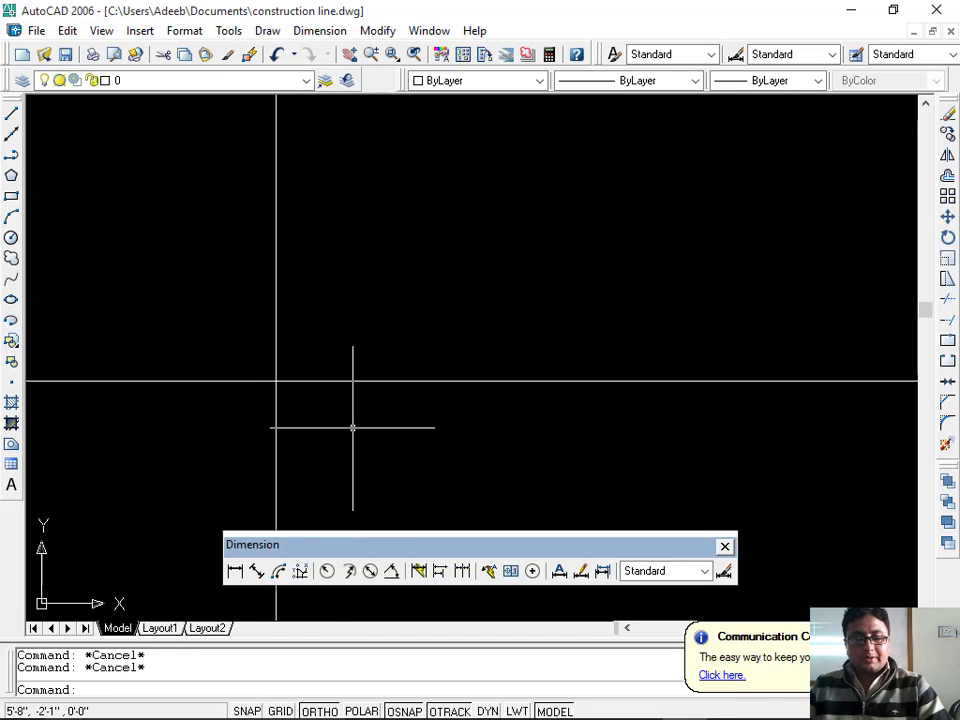
text(XL)
key(Return)
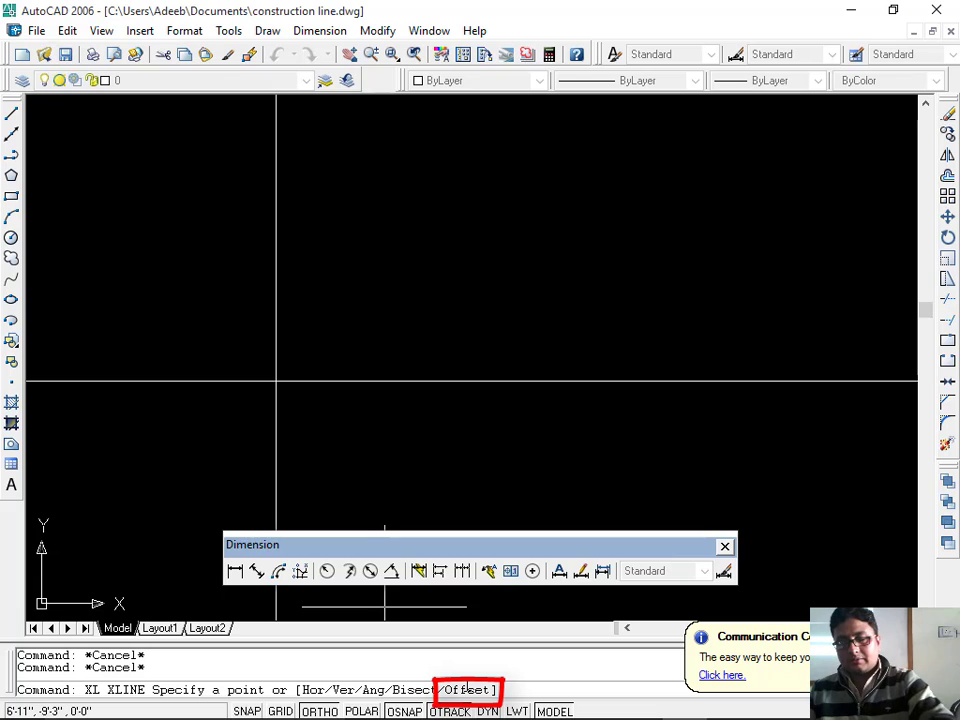
text(O)
key(Return)
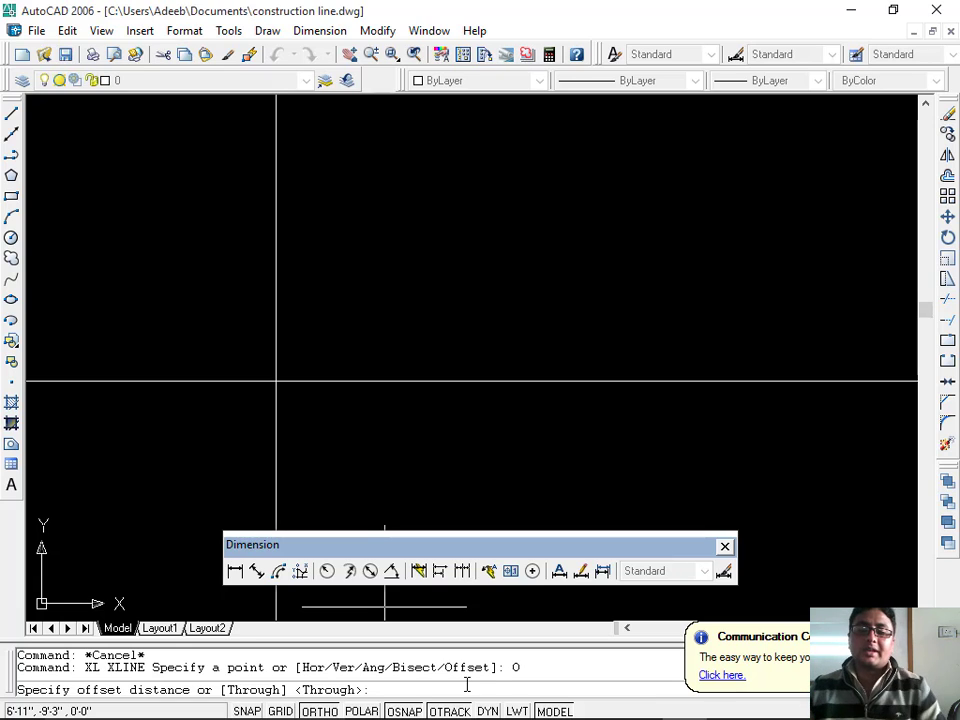
text(2)
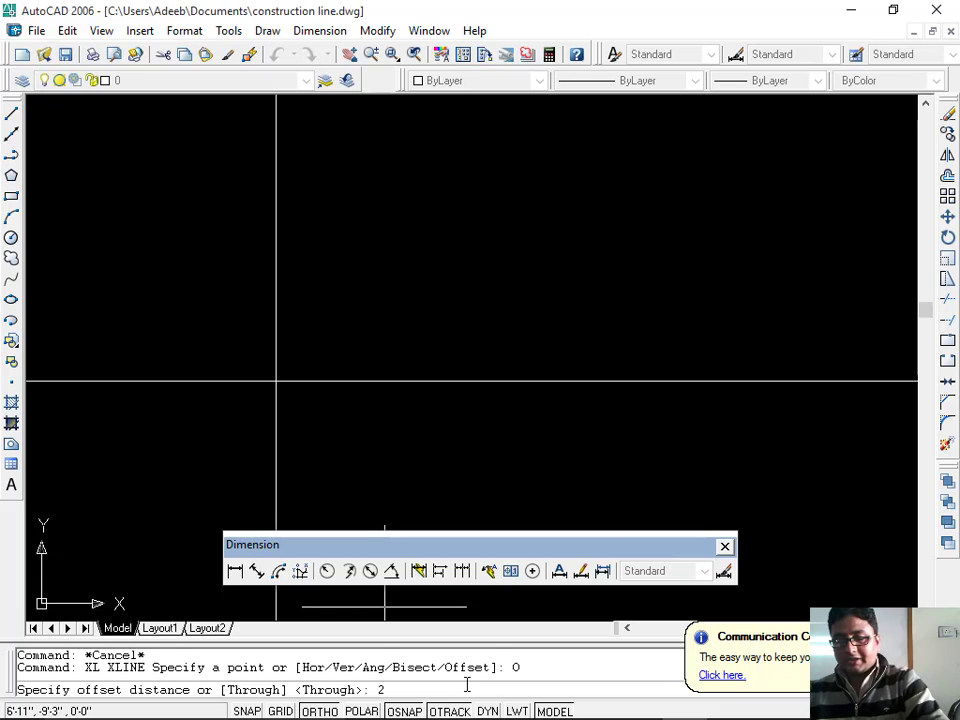
text(')
key(Return)
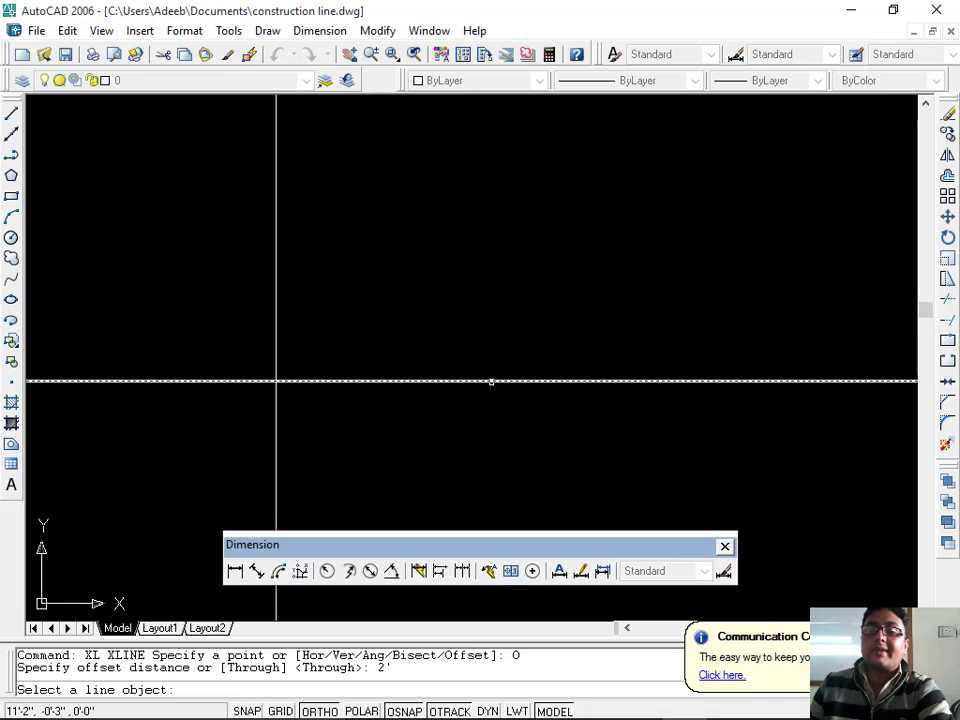
click(276, 212)
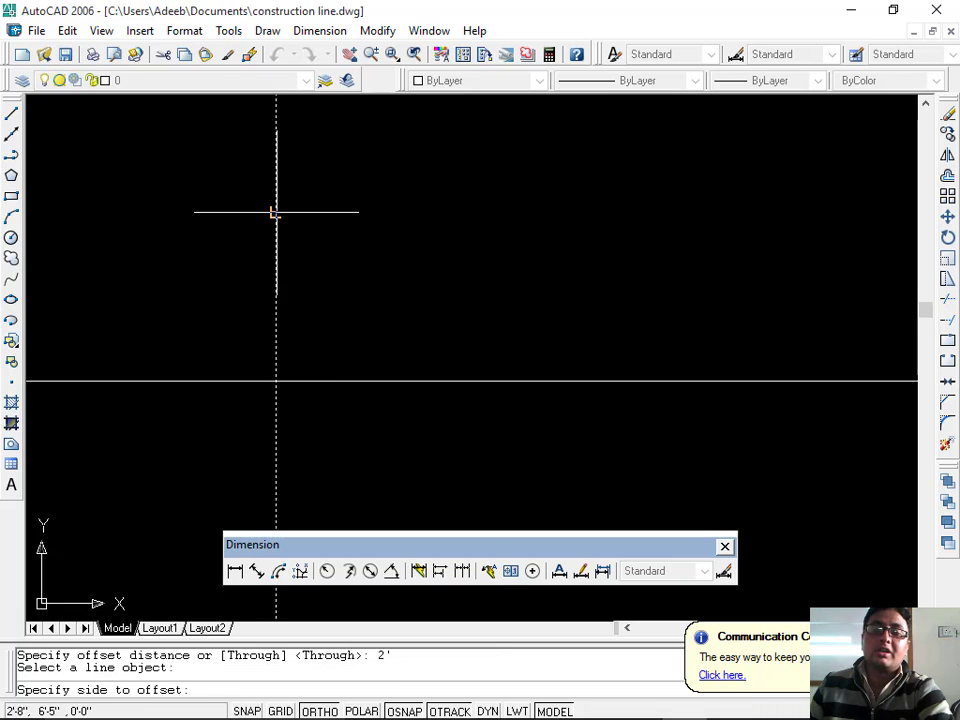
click(462, 241)
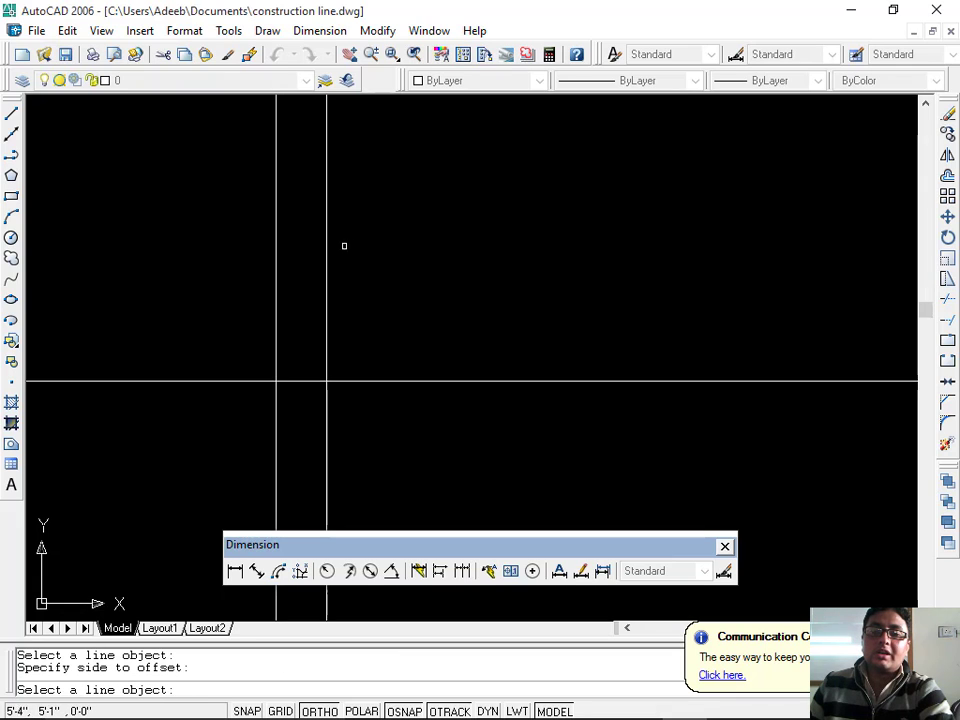
- Offset the original vertical line 2' to the left, and add one more line 2' outward on each side
click(275, 236)
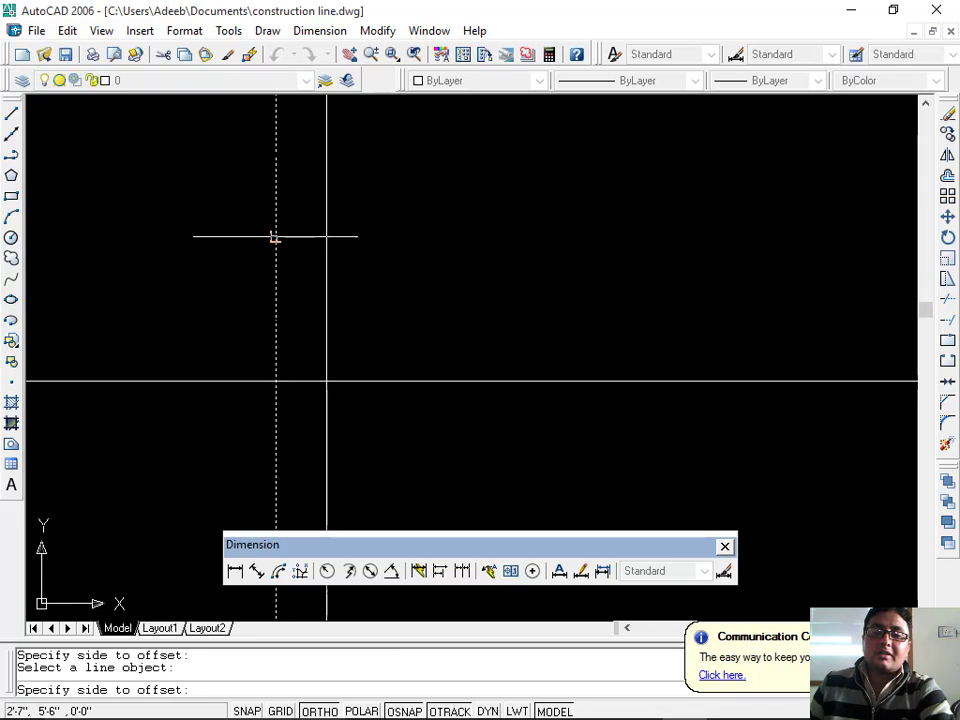
click(164, 233)
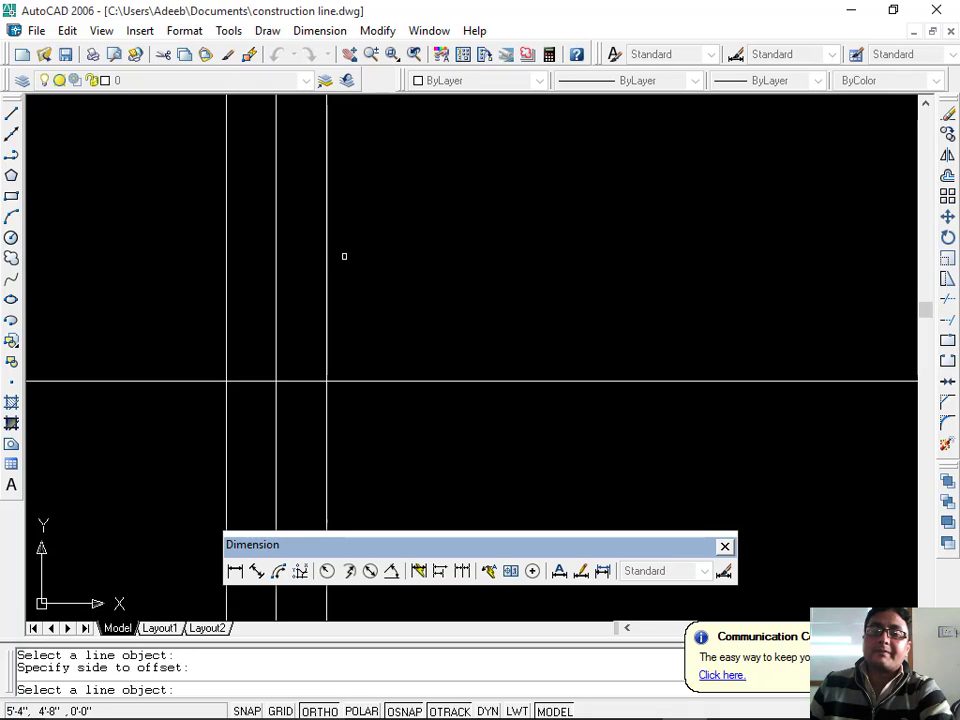
click(326, 245)
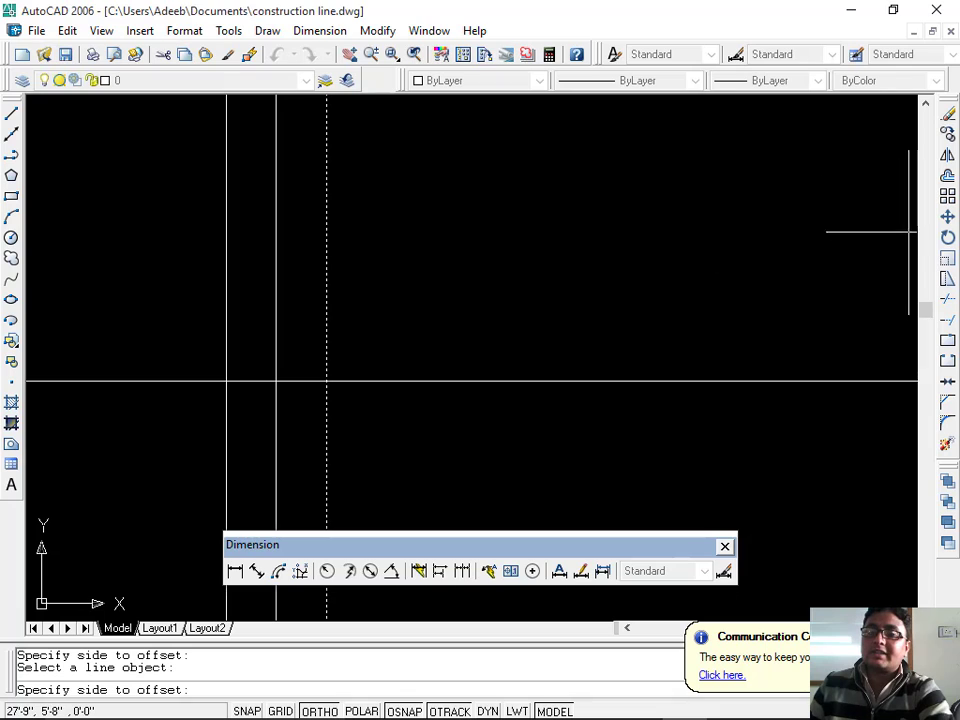
click(829, 245)
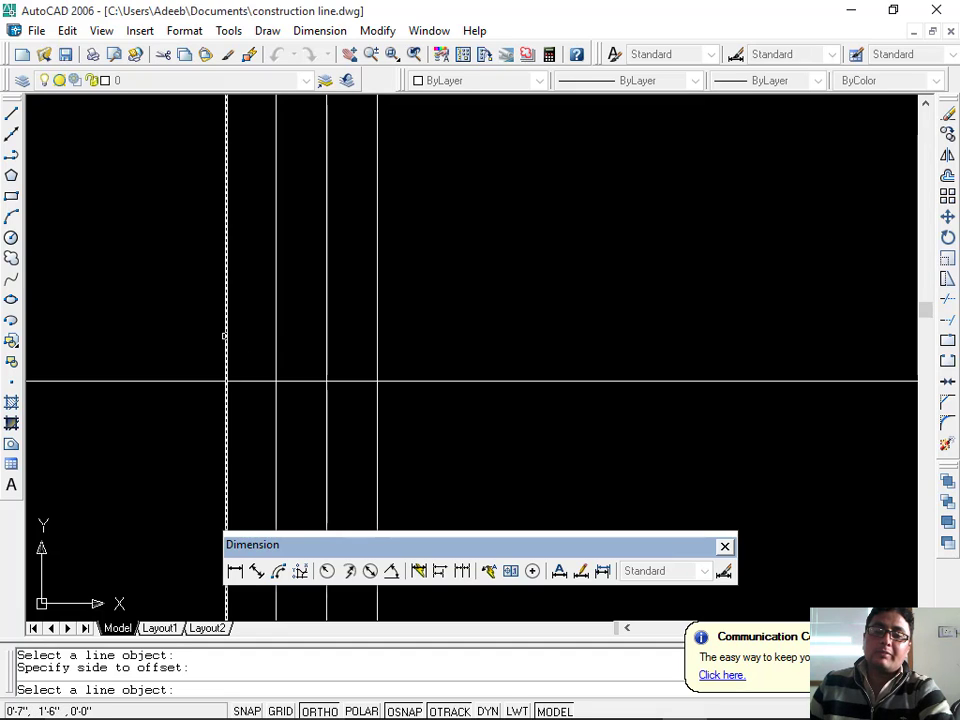
click(224, 336)
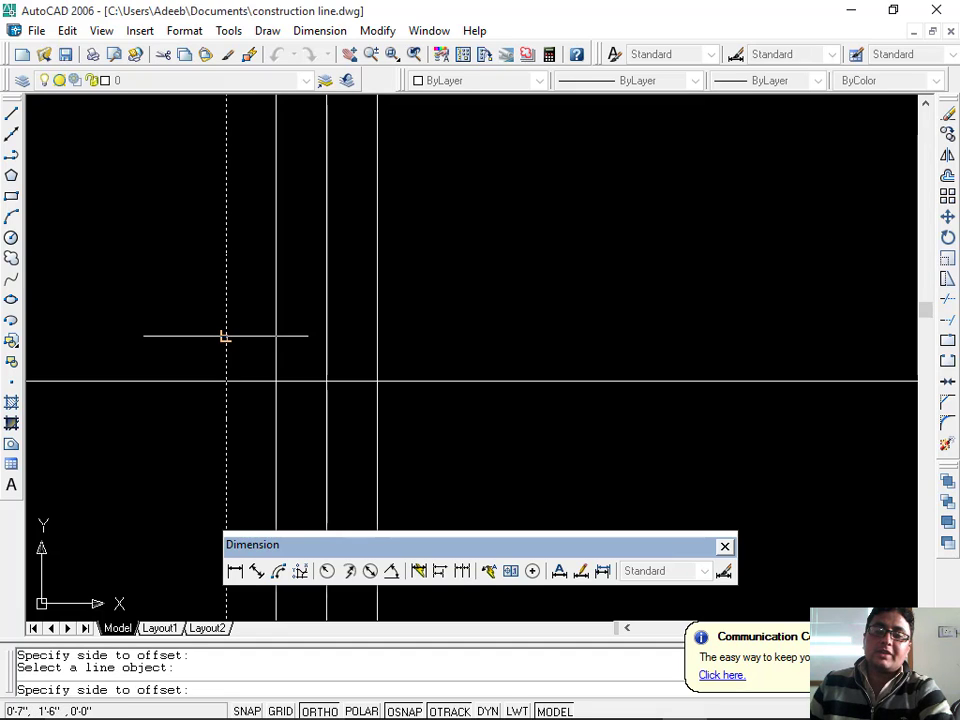
click(88, 314)
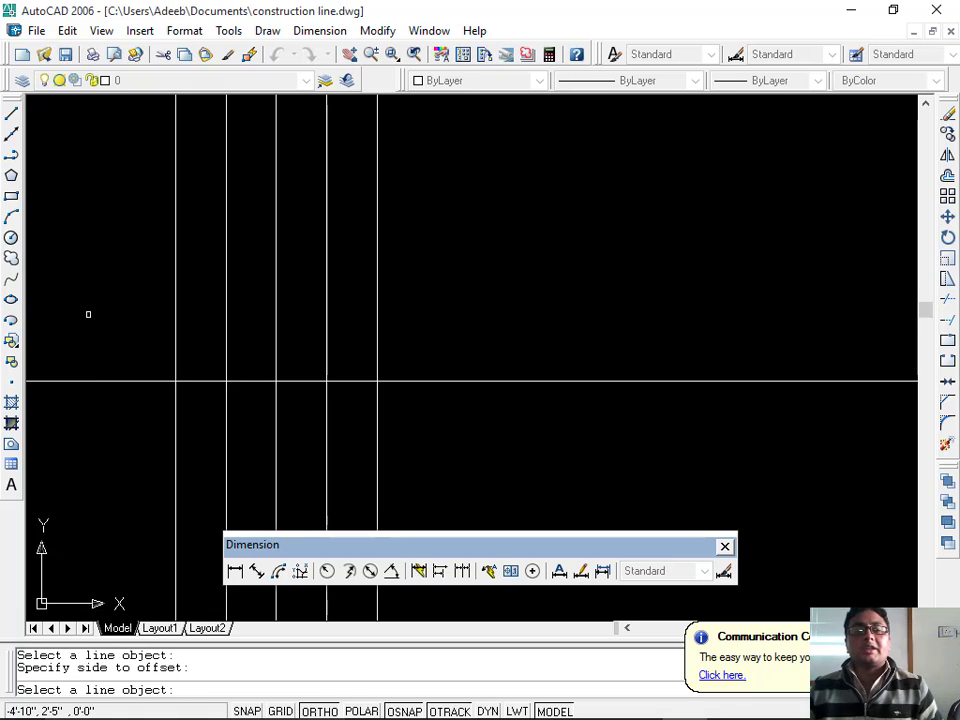
key(Escape)
key(Escape)
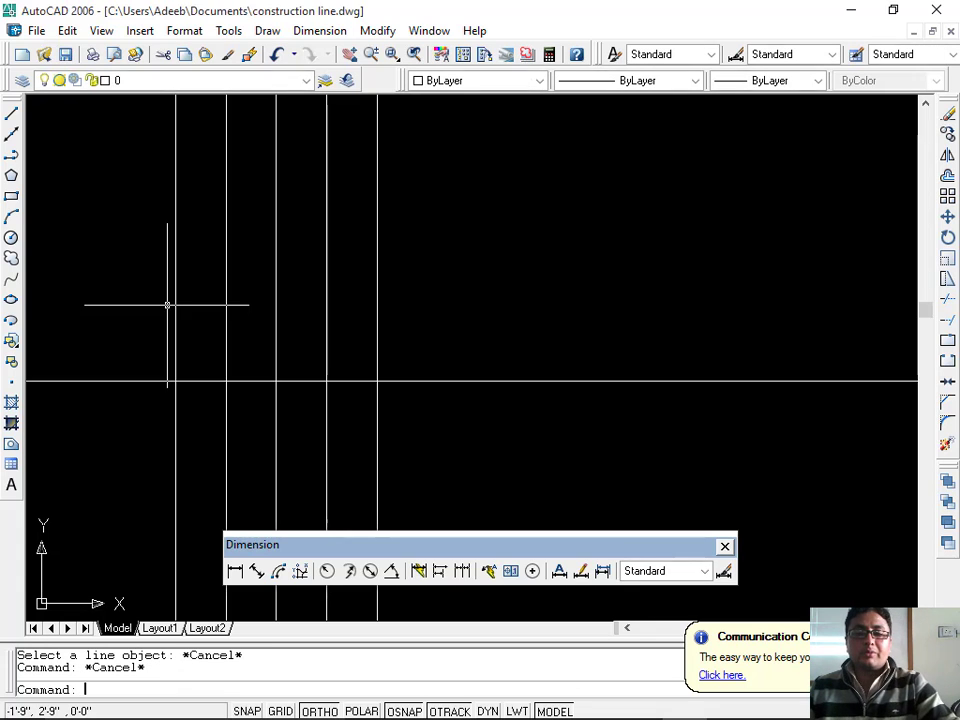
- Add a linear dimension between the two leftmost vertical construction lines and inspect its text up close
click(235, 570)
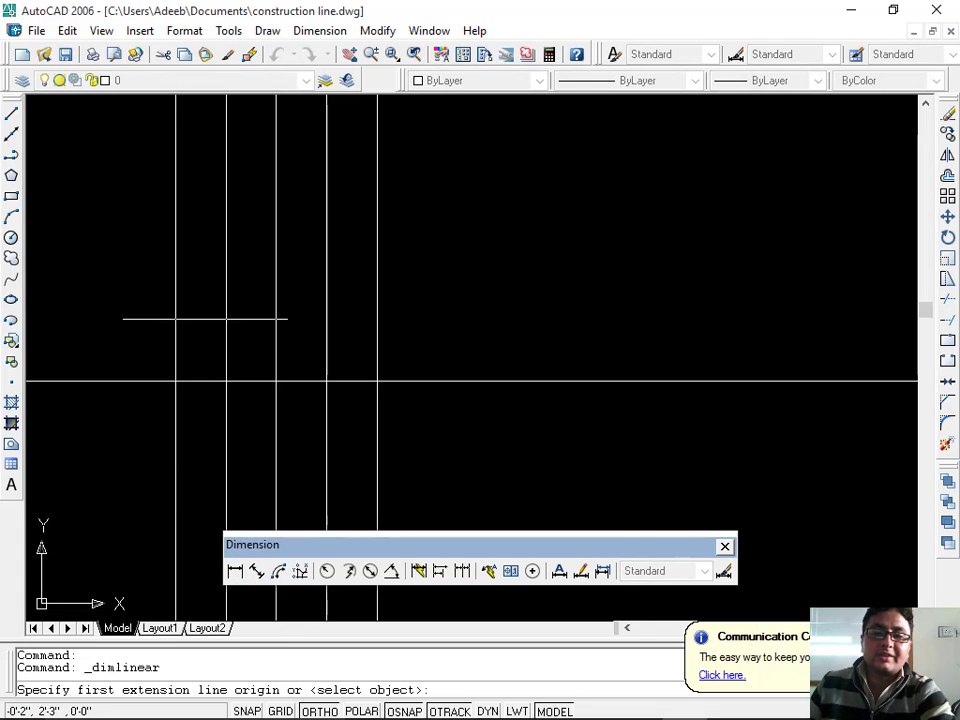
click(176, 303)
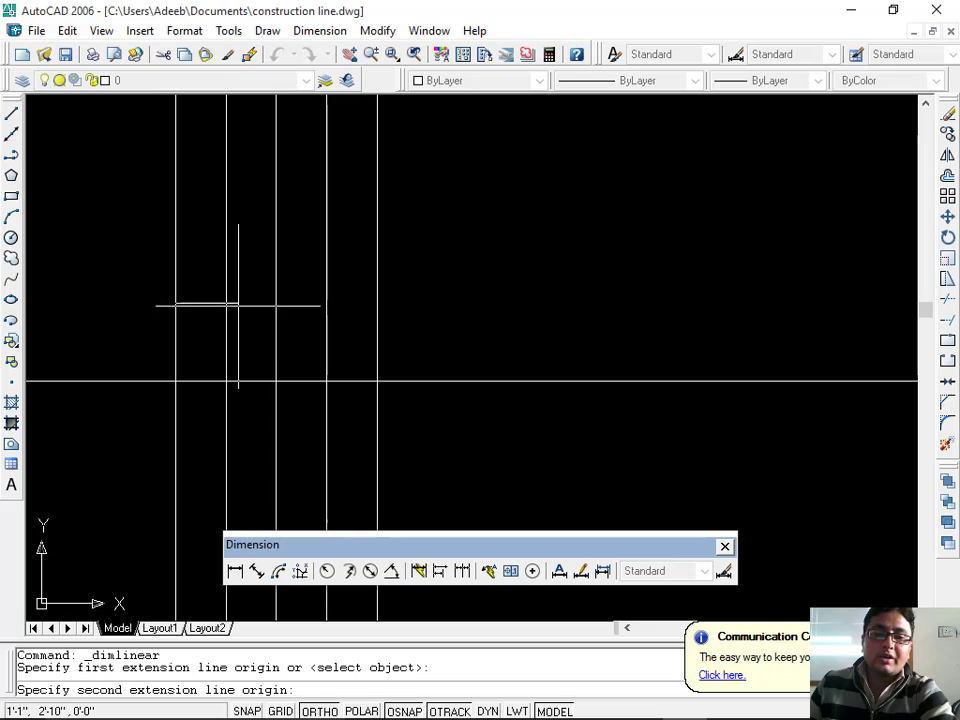
click(224, 303)
click(209, 297)
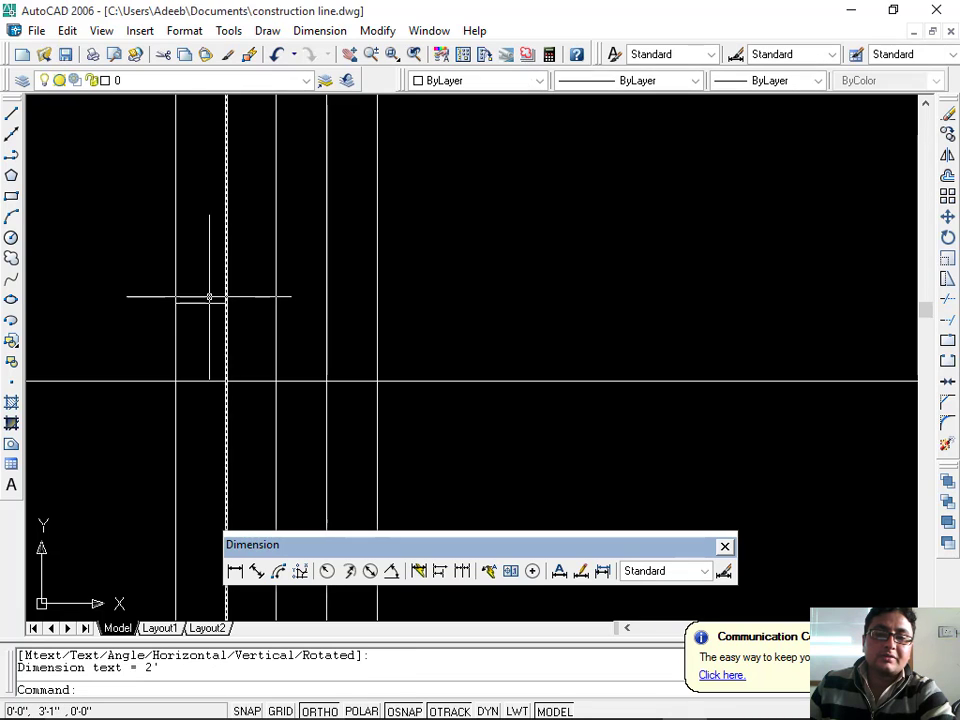
scroll(201, 296, up, 10)
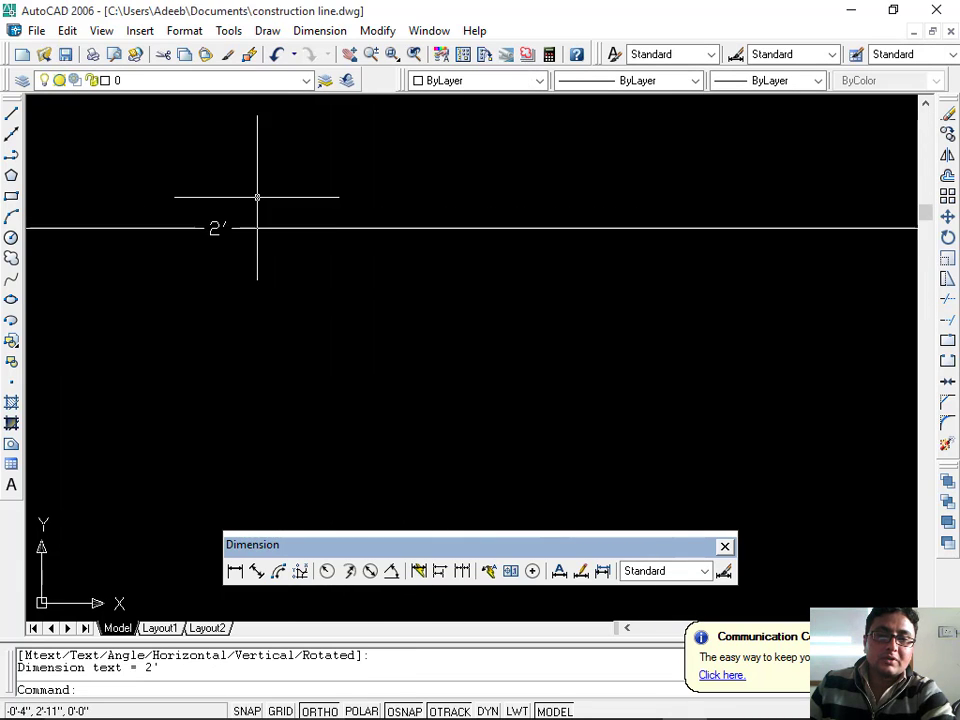
mouse_move(242, 236)
middle_down()
mouse_move(229, 250)
mouse_move(546, 249)
middle_up()
scroll(546, 249, up, 5)
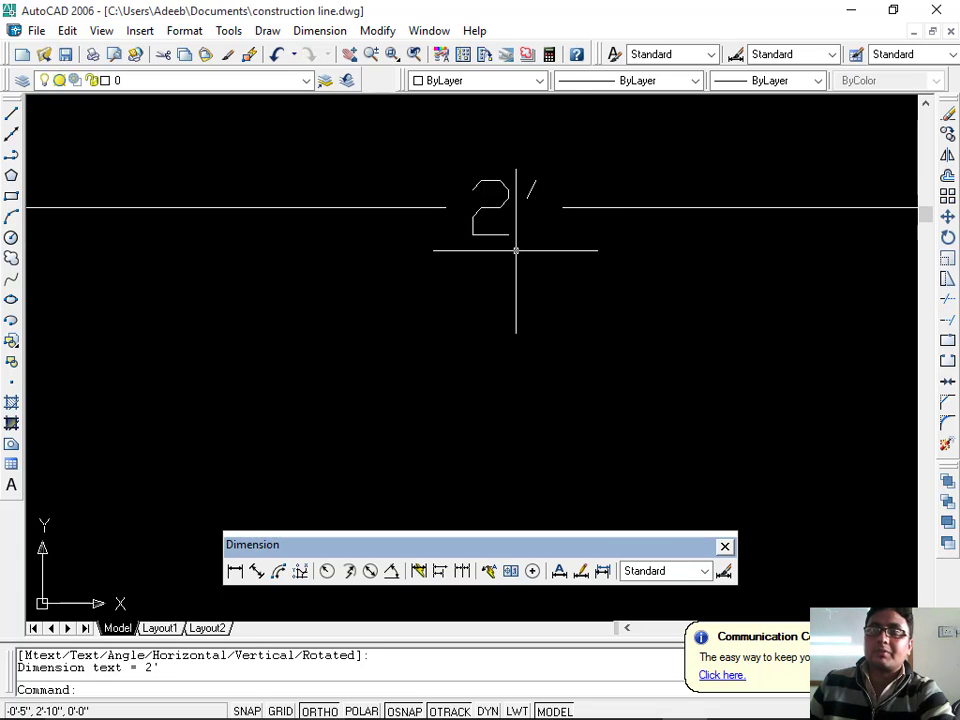
scroll(516, 250, down, 8)
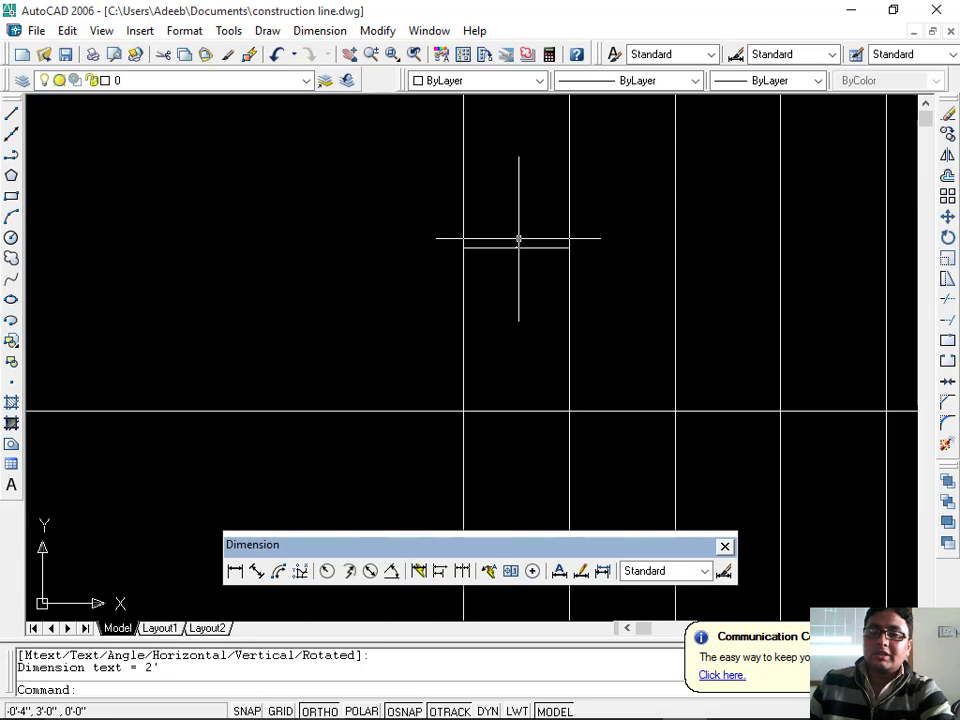
- Erase the linear dimension between the two leftmost vertical construction lines
click(514, 247)
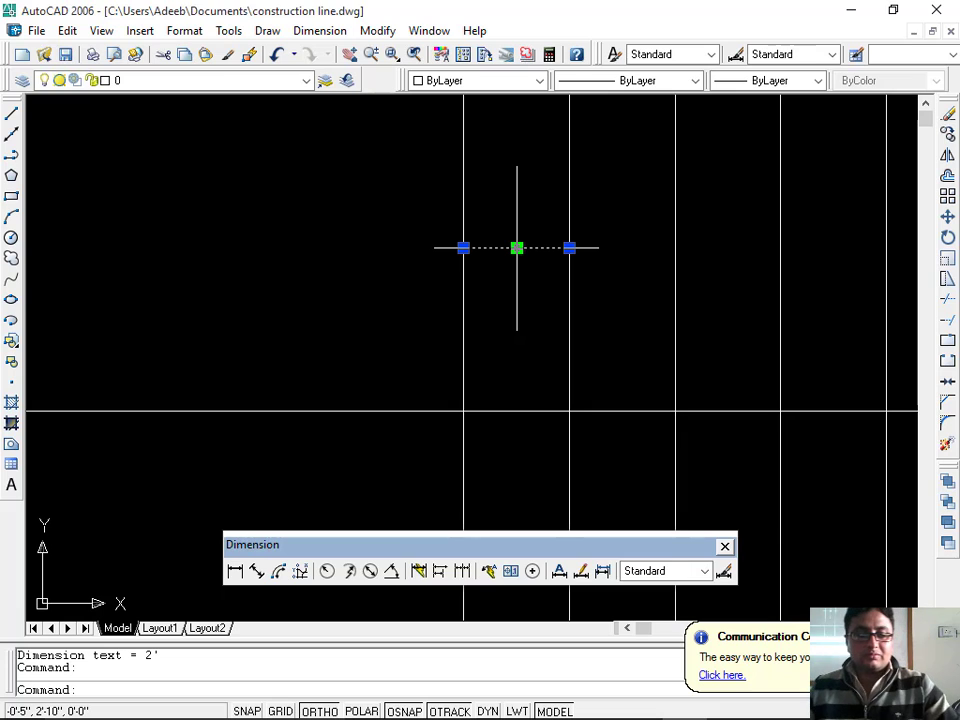
text(E)
key(Return)
scroll(640, 255, down, 2)
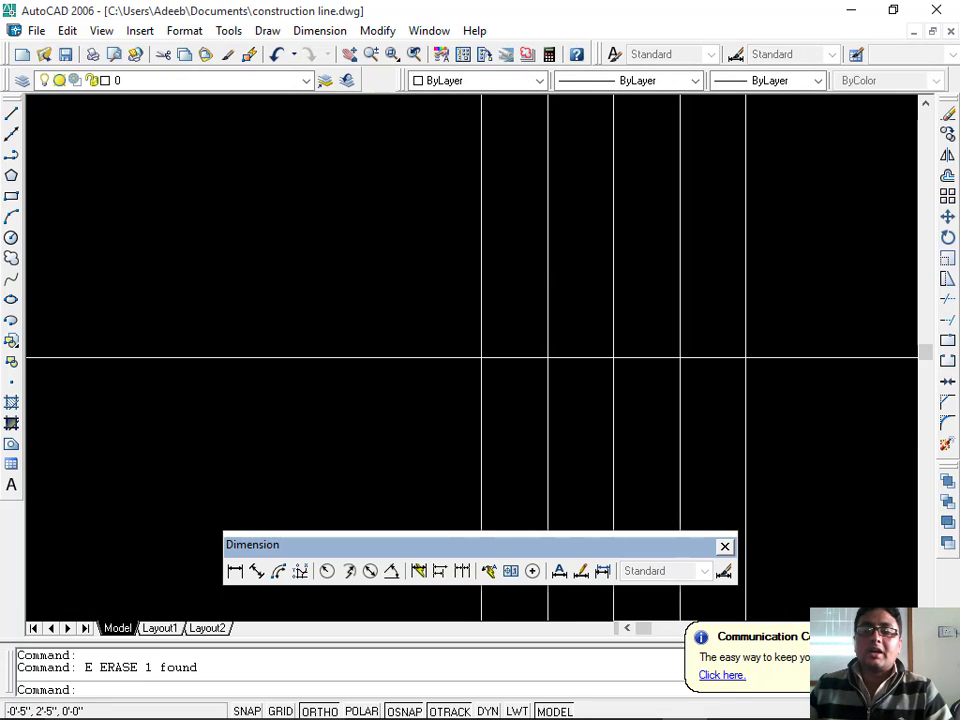
mouse_move(581, 252)
middle_down()
mouse_move(290, 242)
mouse_move(334, 311)
mouse_move(381, 465)
mouse_move(418, 510)
mouse_move(298, 367)
mouse_move(341, 334)
middle_up()
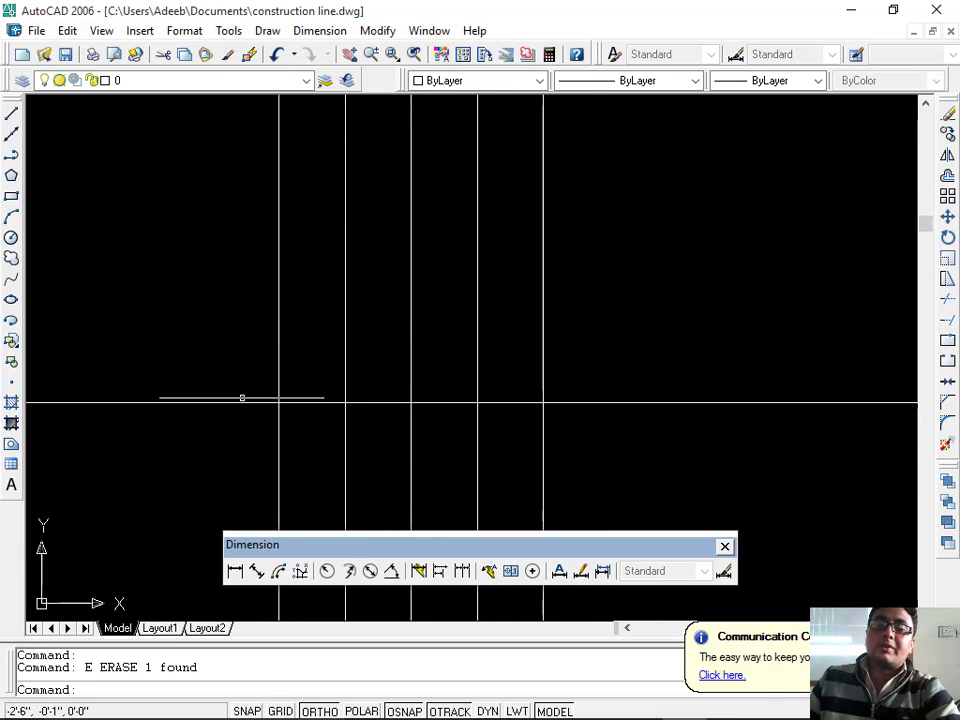
scroll(298, 371, down, 3)
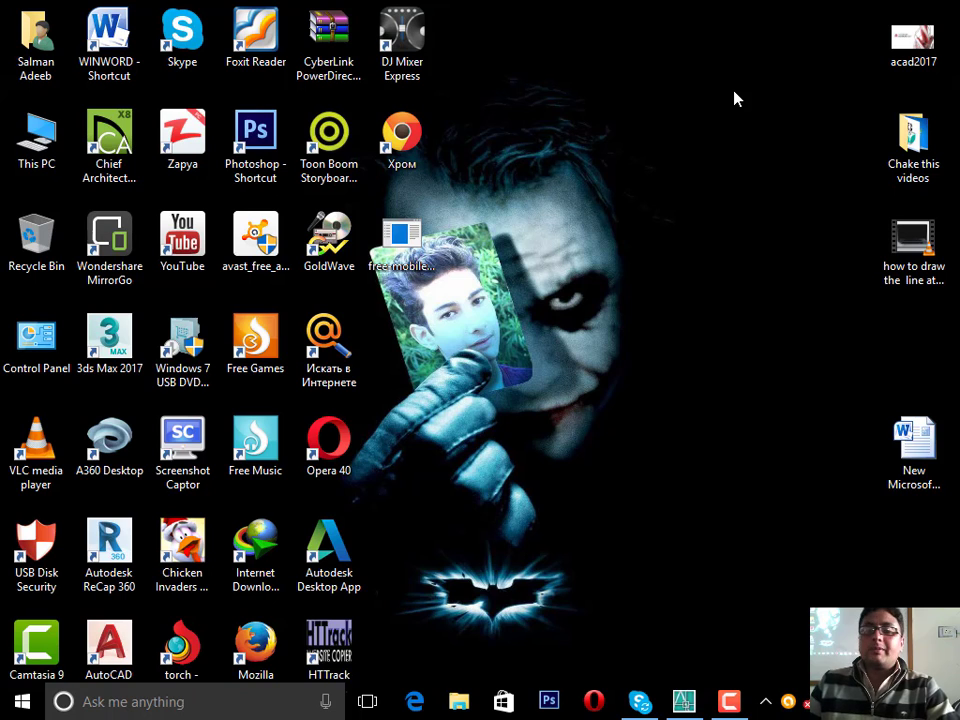